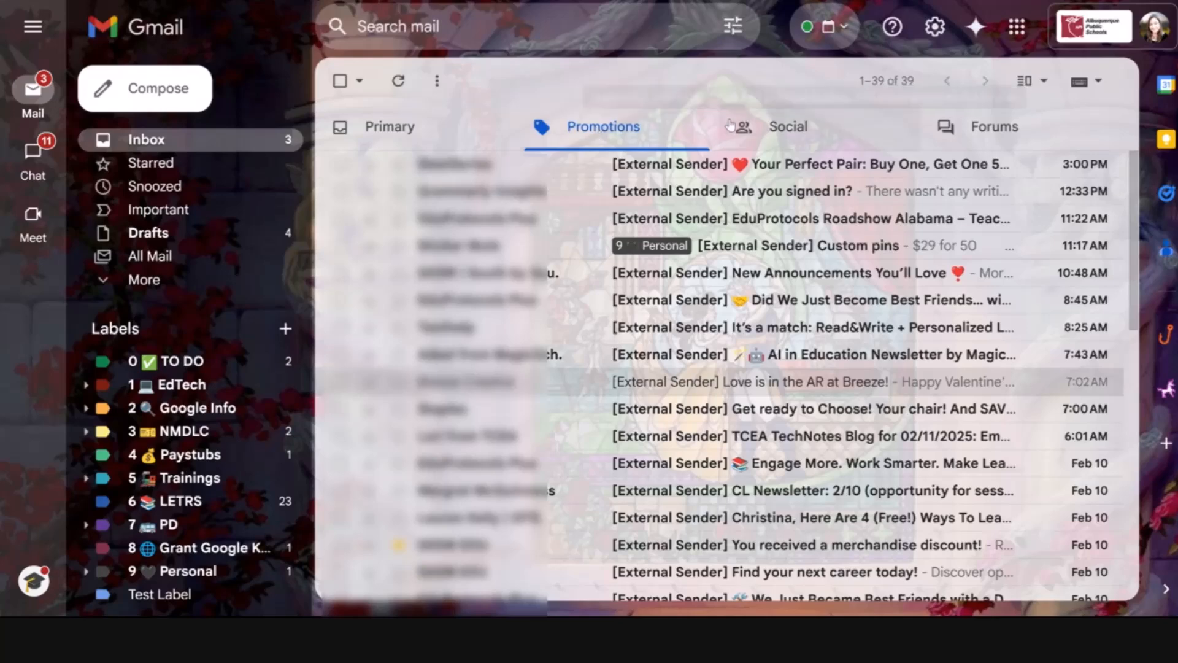
# Look through the Social, Forums and Promotions categories of the inbox
pyautogui.click(777, 127)
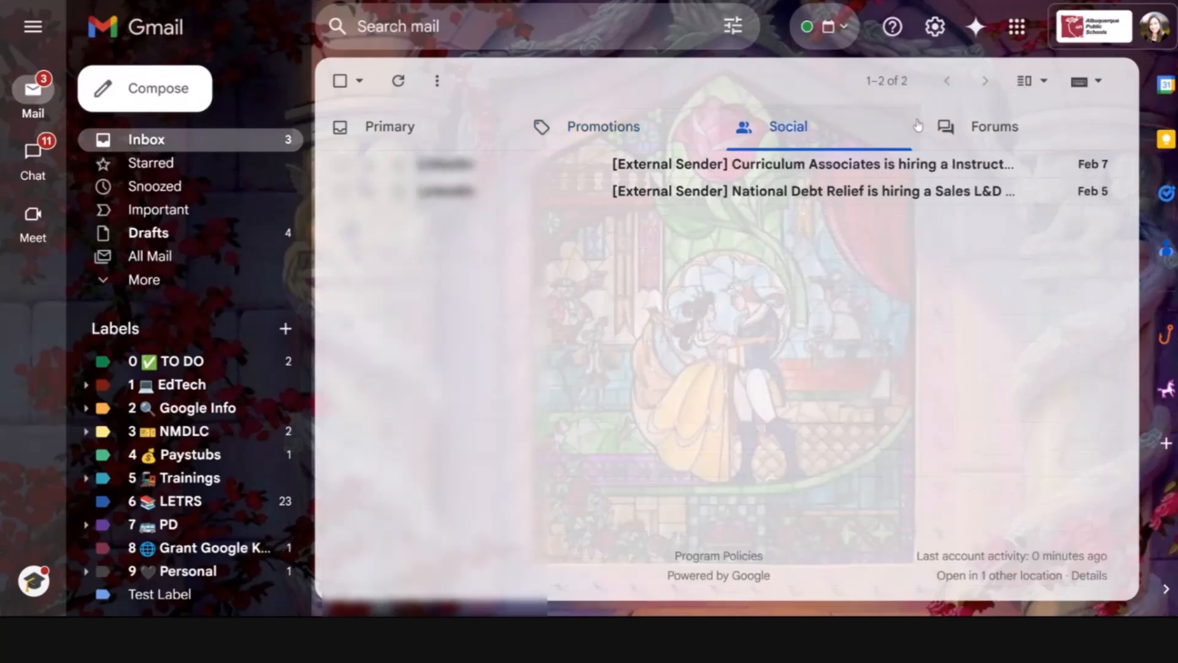
pyautogui.click(973, 127)
pyautogui.click(587, 127)
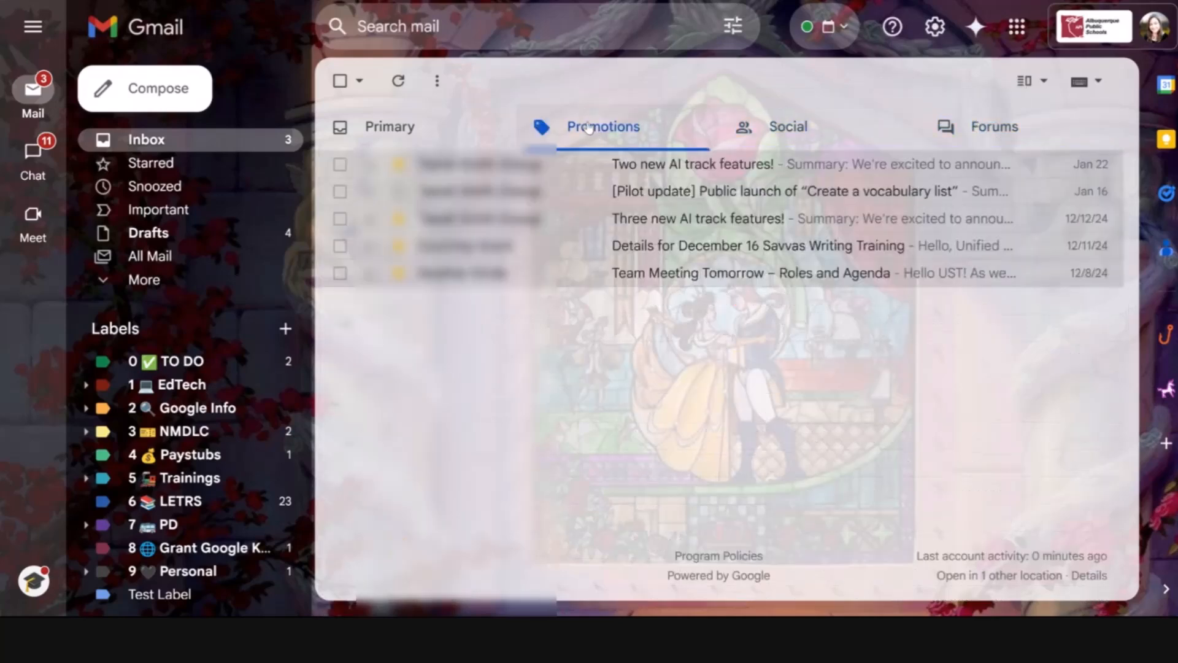
pyautogui.scroll(-7, 589, 386)
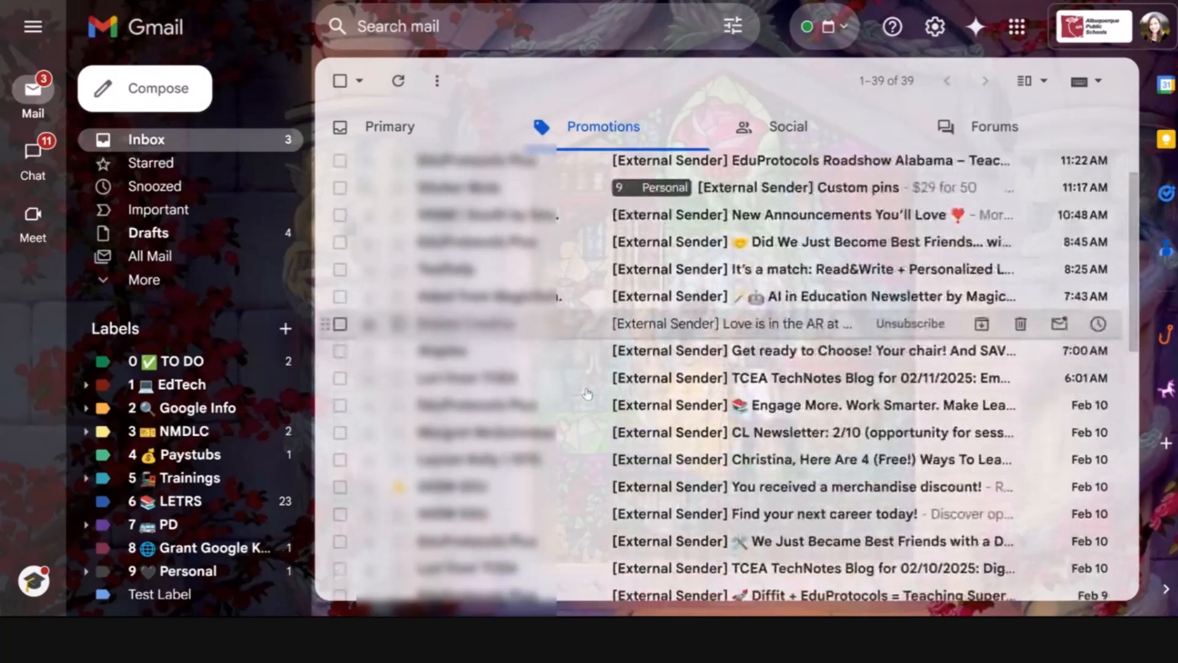
pyautogui.scroll(-5, 587, 394)
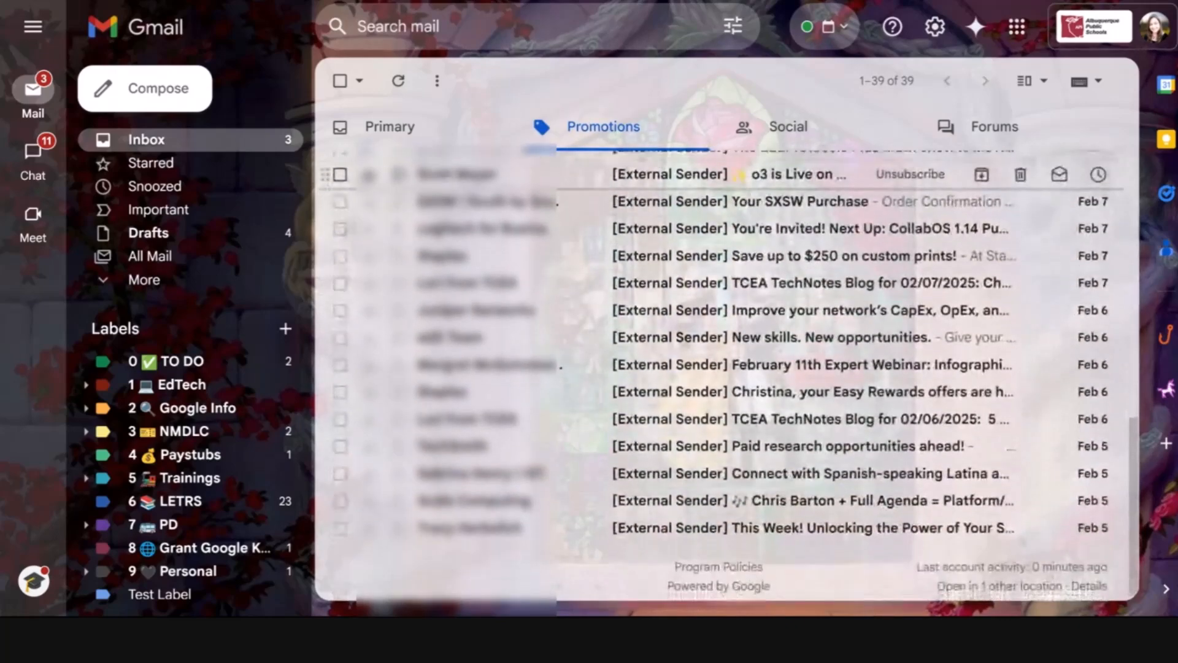
pyautogui.scroll(10, 589, 380)
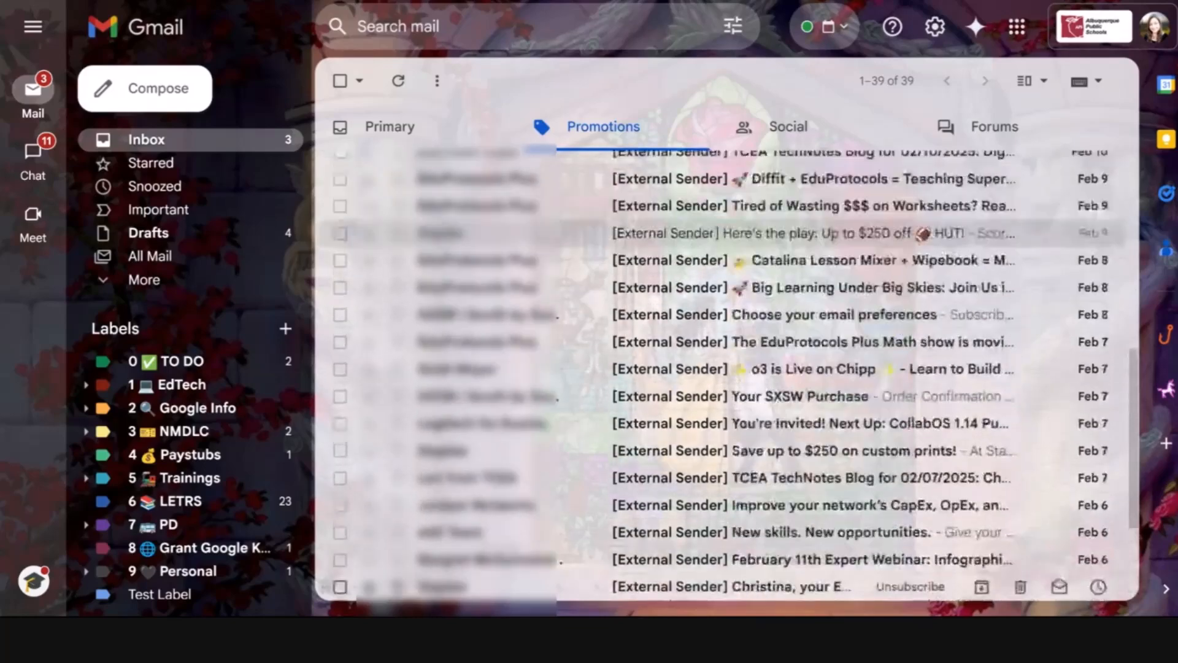
pyautogui.scroll(1, 589, 298)
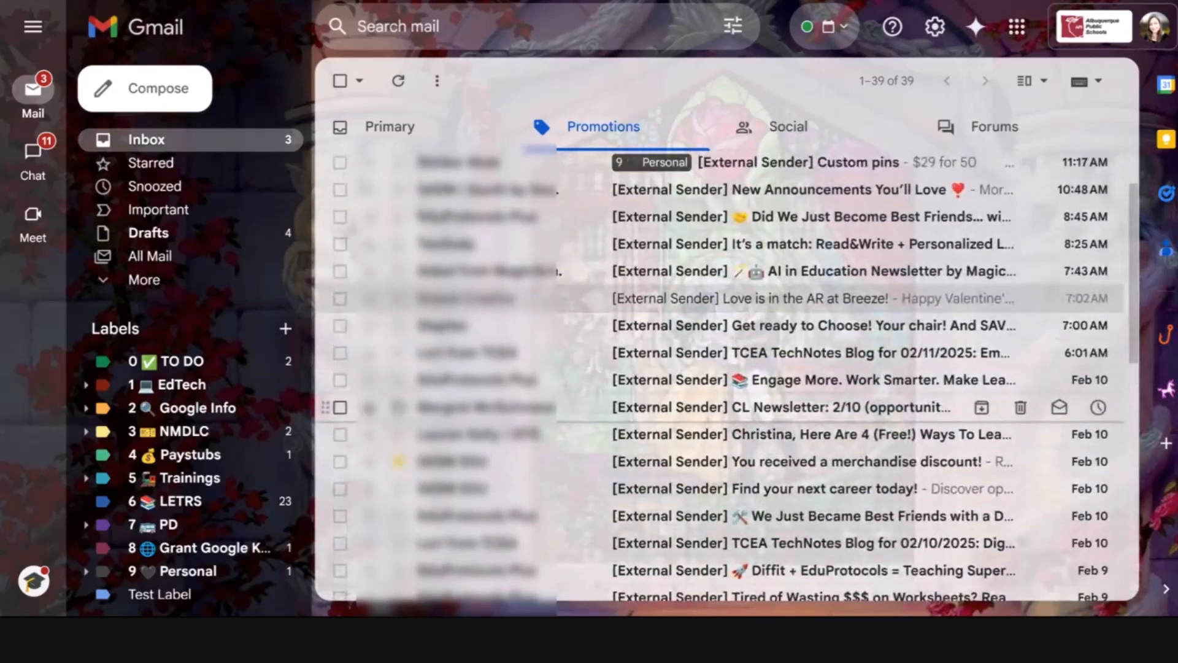
# Open the Breeze Creative email "Love is in the AR at Breeze!", look through it to the footer, and copy the sender's email address
pyautogui.click(510, 299)
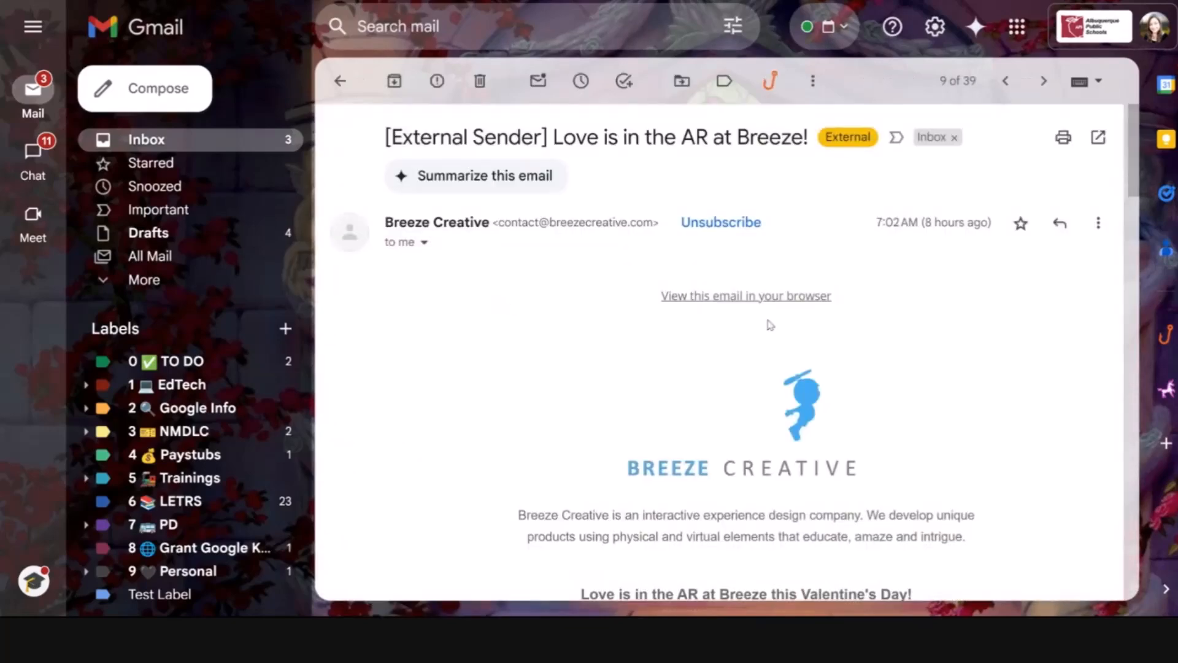
pyautogui.scroll(-10, 921, 373)
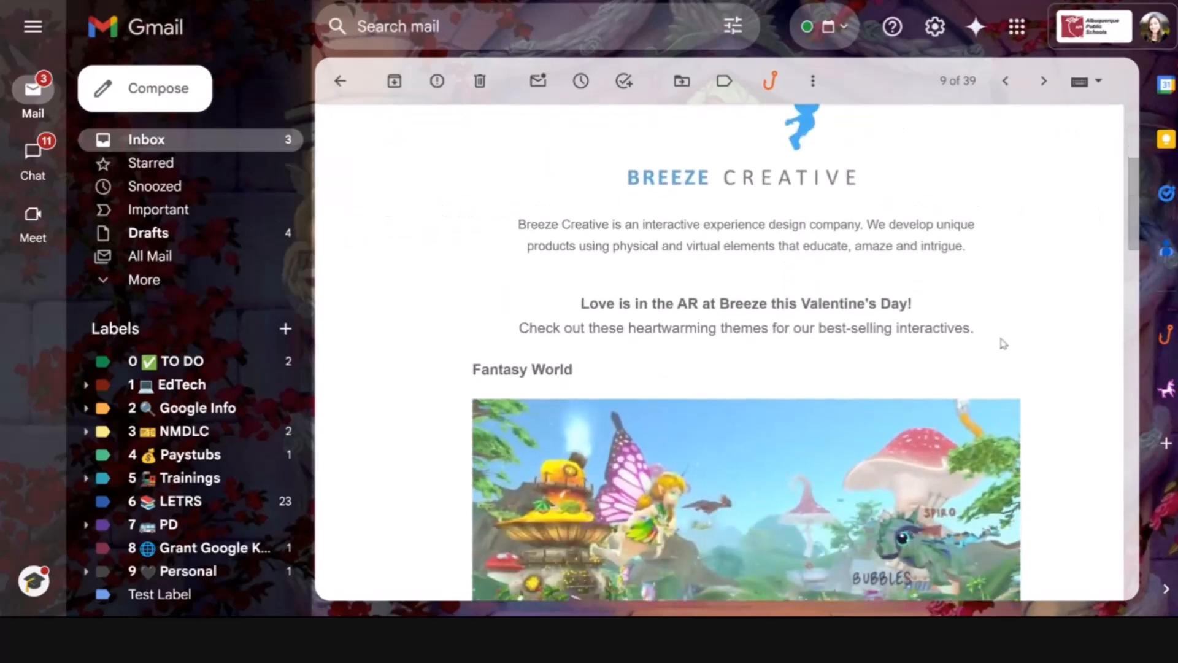
pyautogui.scroll(-4, 1012, 348)
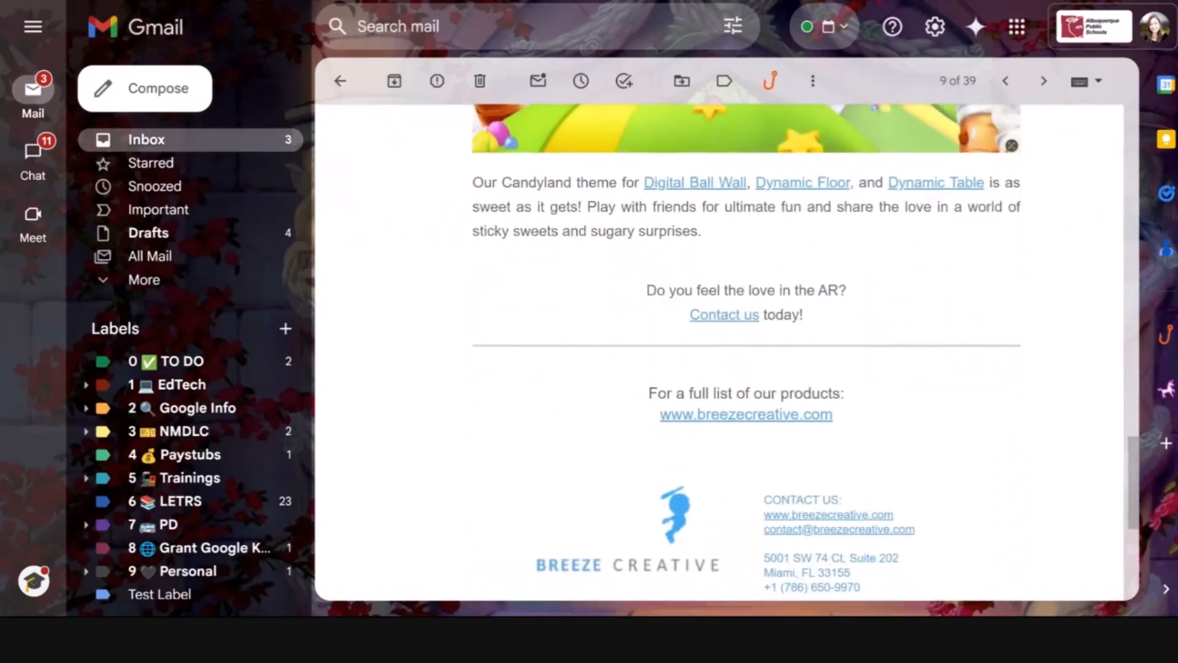
pyautogui.scroll(-3, 746, 354)
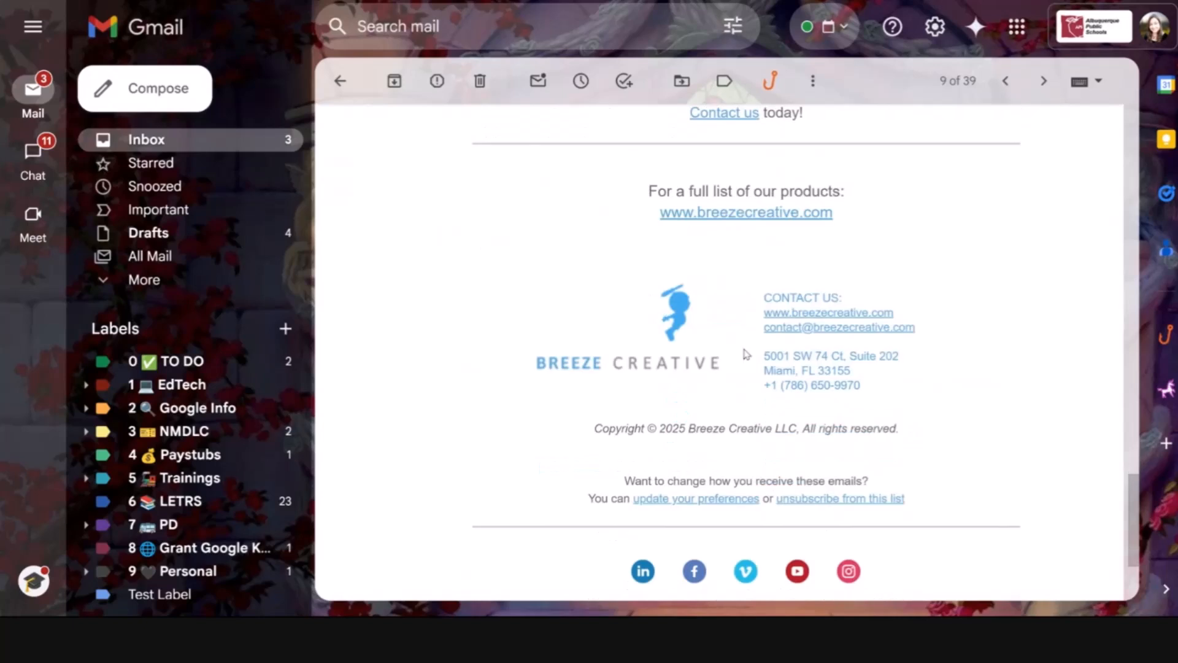
pyautogui.scroll(-3, 675, 316)
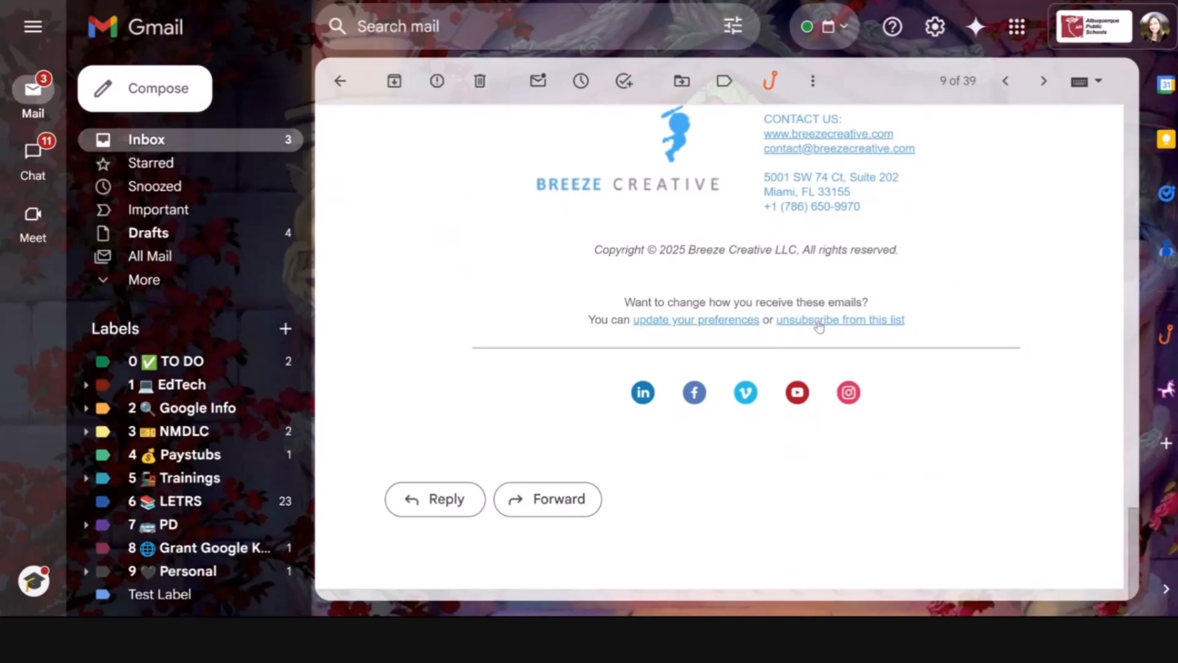
pyautogui.scroll(20, 819, 325)
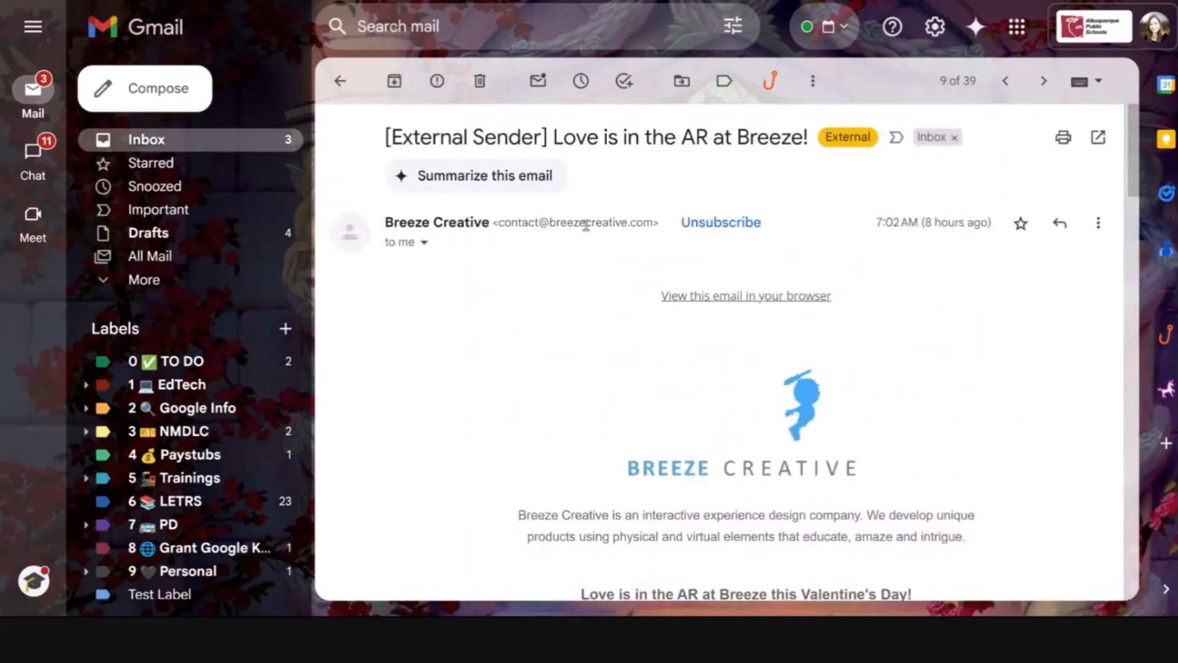
pyautogui.moveTo(500, 226); pyautogui.dragTo(660, 218)
pyautogui.hotkey('ctrl', 'c')
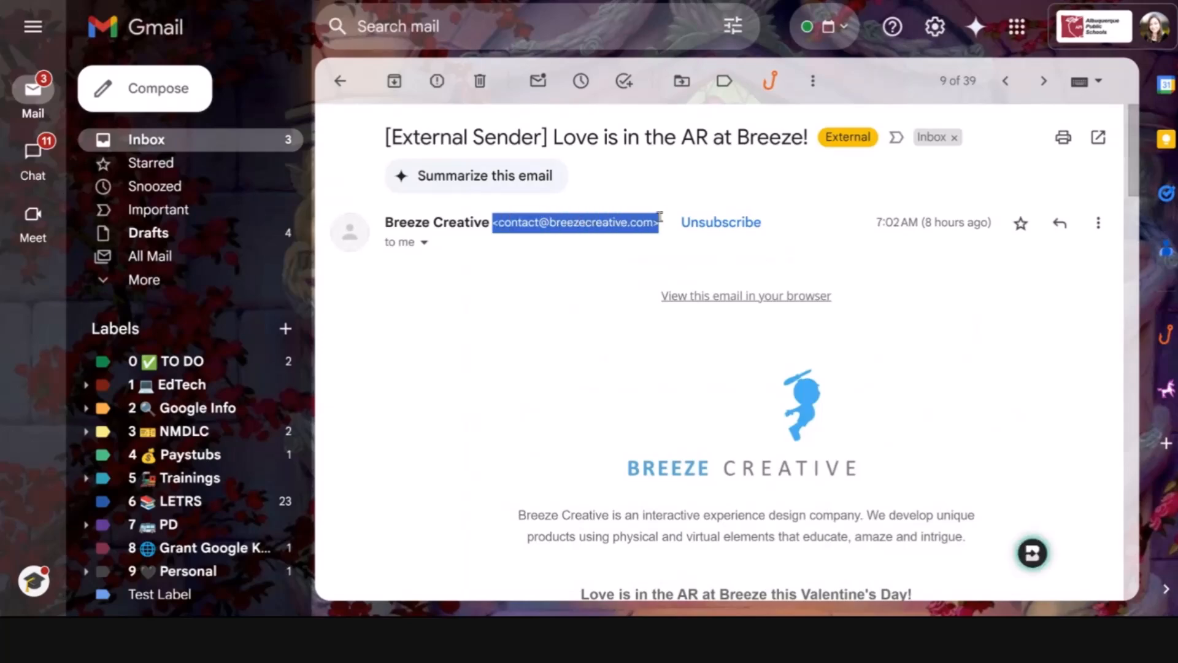
# Unsubscribe from the Breeze Creative mailing list with Gmail's unsubscribe option beside the sender's address
pyautogui.scroll(-20, 759, 333)
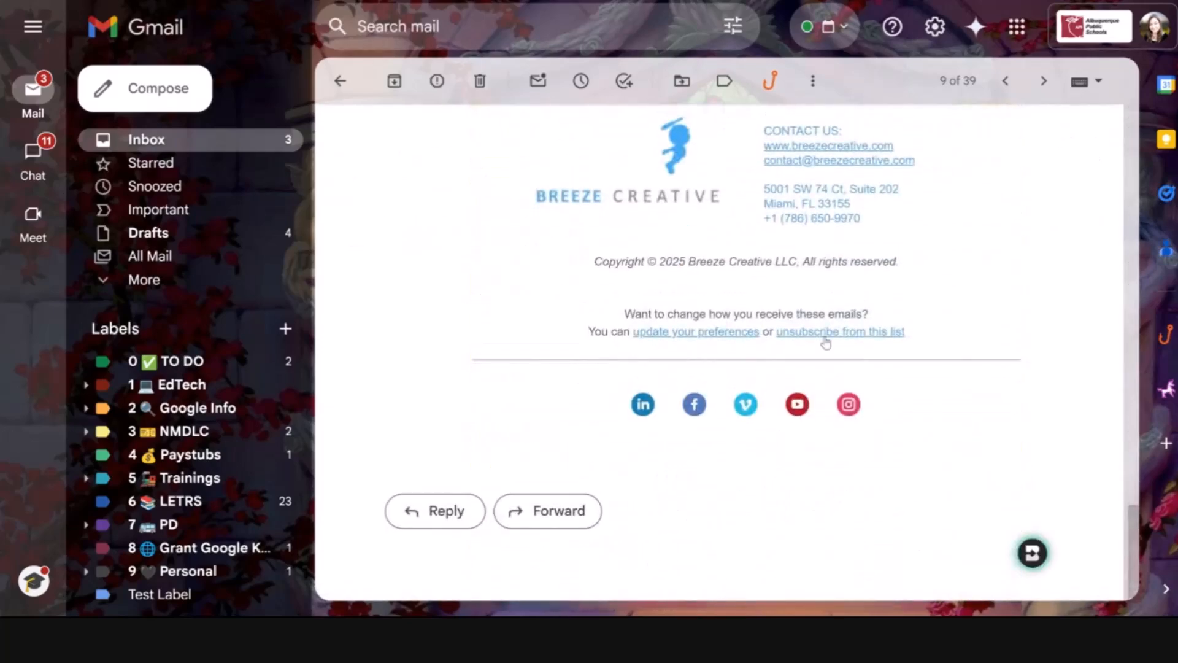
pyautogui.scroll(20, 881, 345)
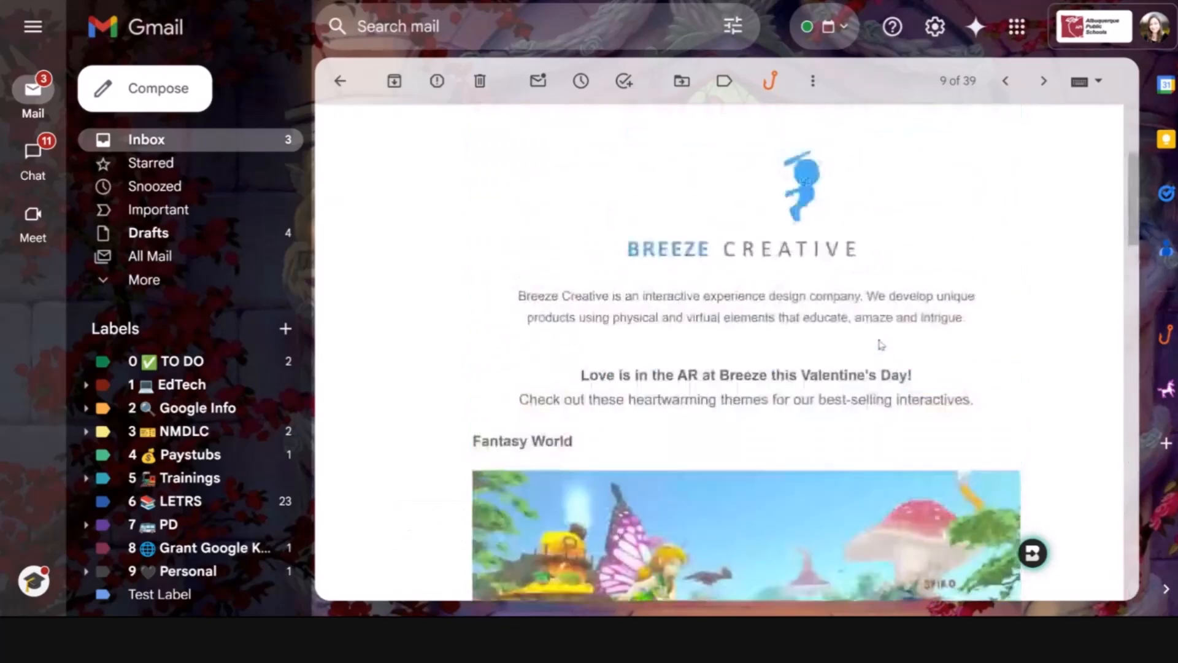
pyautogui.click(710, 231)
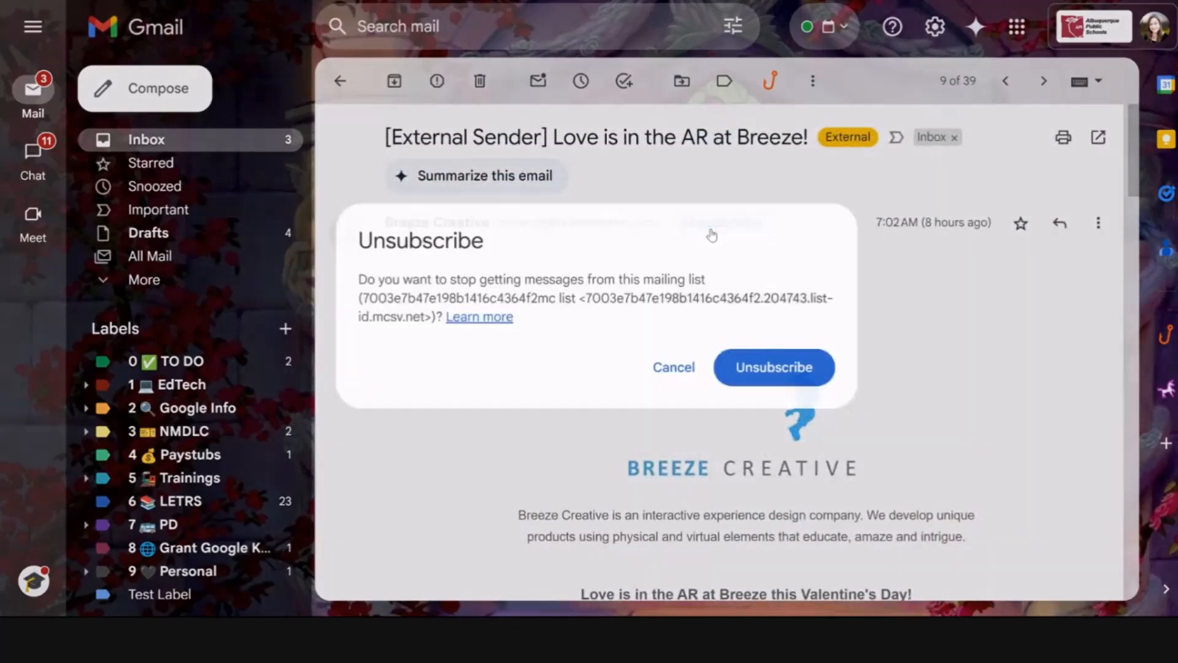
pyautogui.click(797, 369)
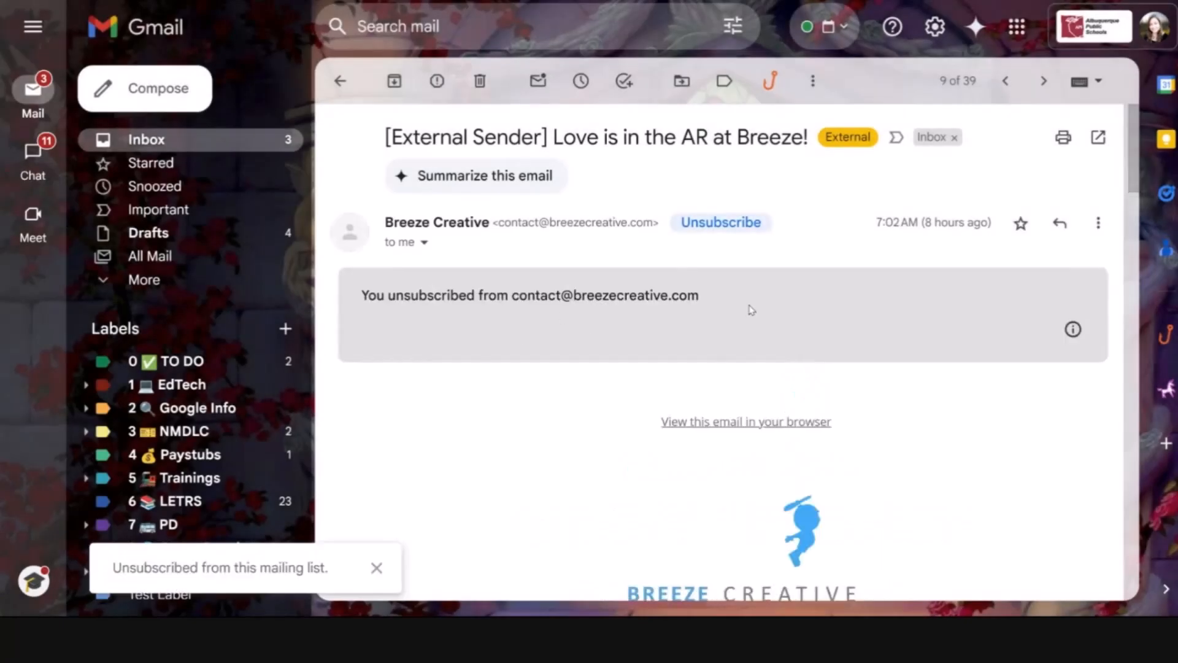
# Unsubscribe from the sender's "ALL CONTACTS" list through the unsubscribe link in the email's footer
pyautogui.scroll(-2, 749, 309)
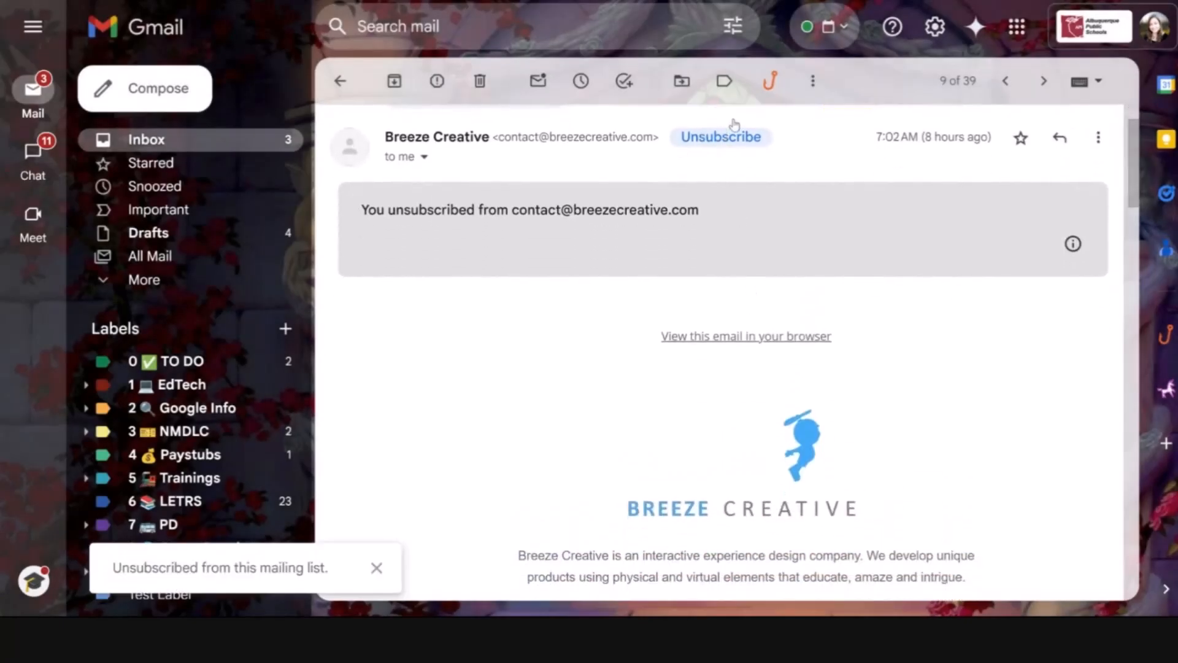
pyautogui.scroll(-15, 755, 192)
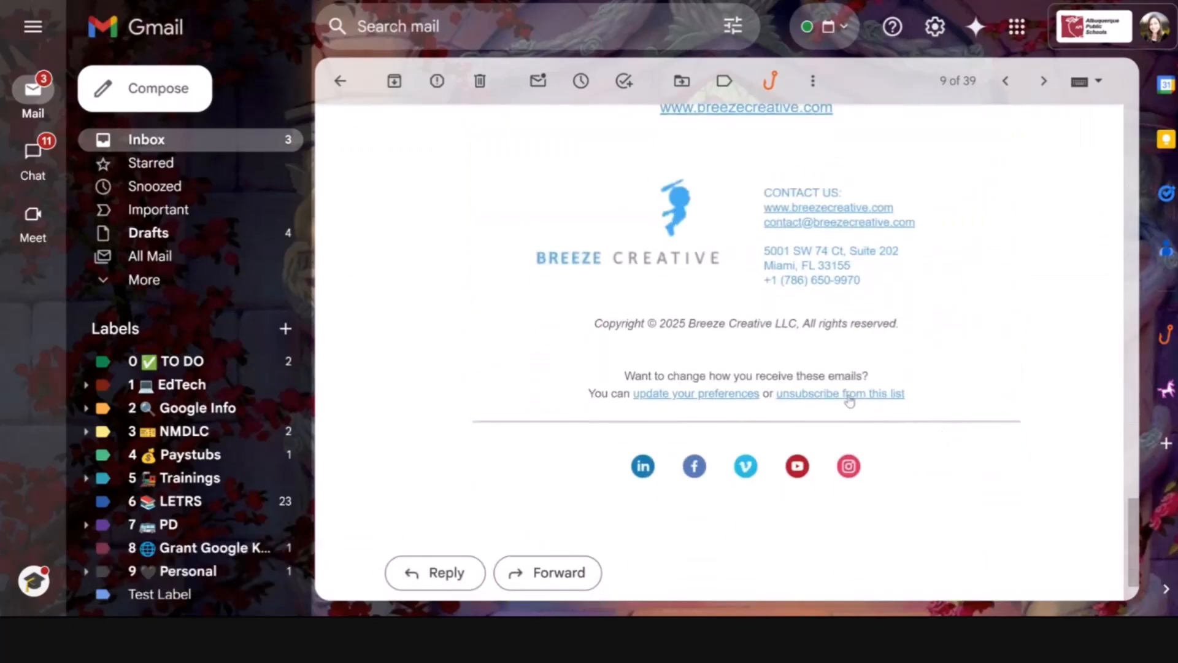
pyautogui.click(848, 396)
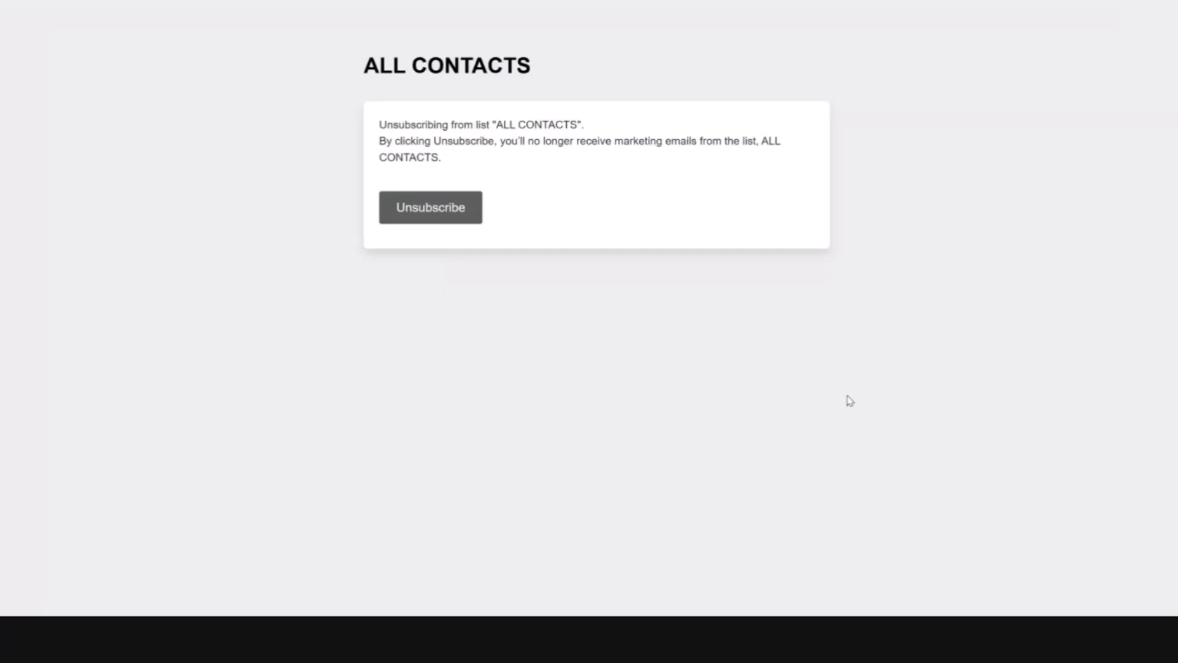
pyautogui.click(429, 205)
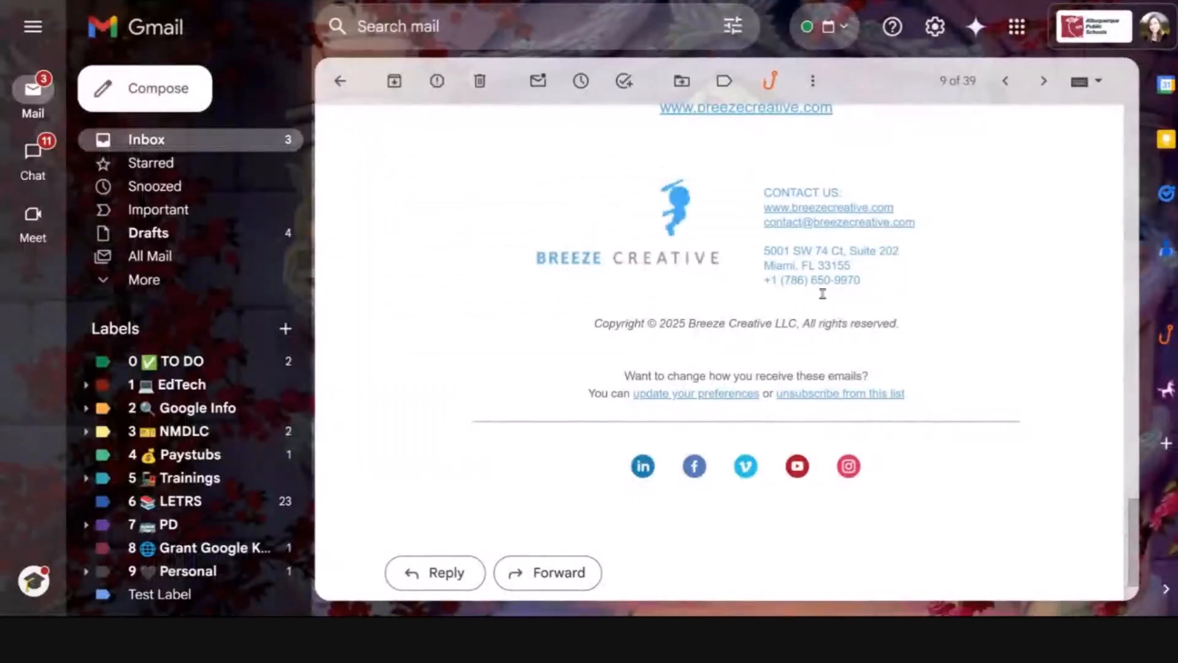
# Search all mail for messages from the copied sender address and select all the results
pyautogui.scroll(10, 638, 205)
pyautogui.scroll(10, 638, 207)
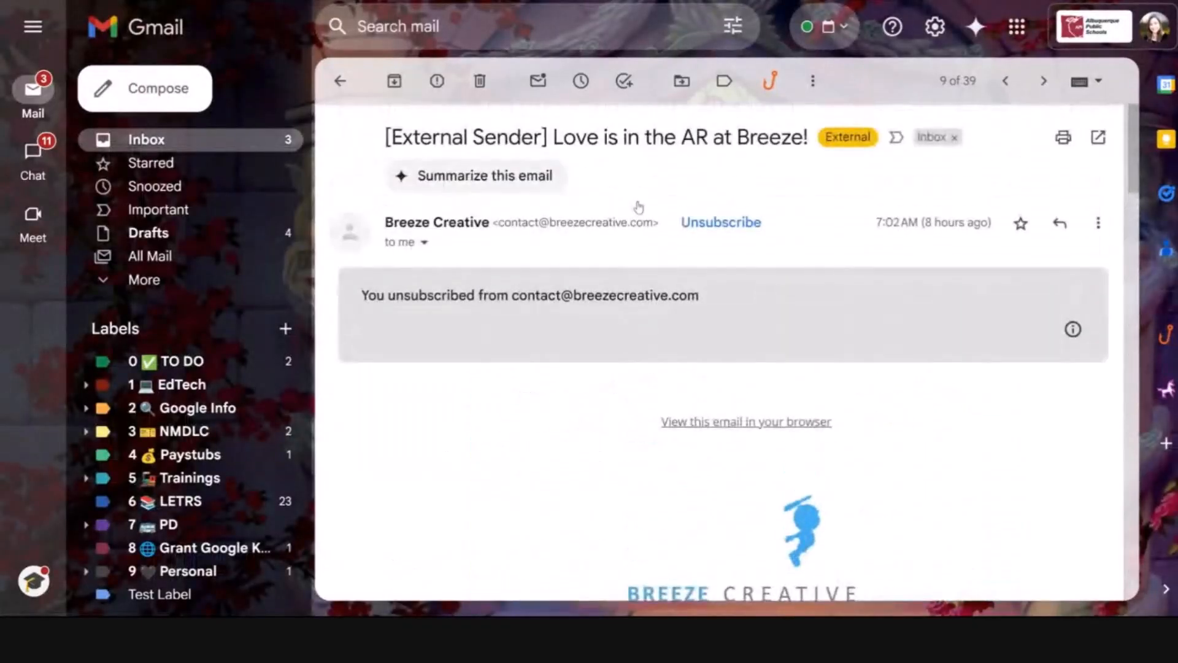
pyautogui.click(514, 17)
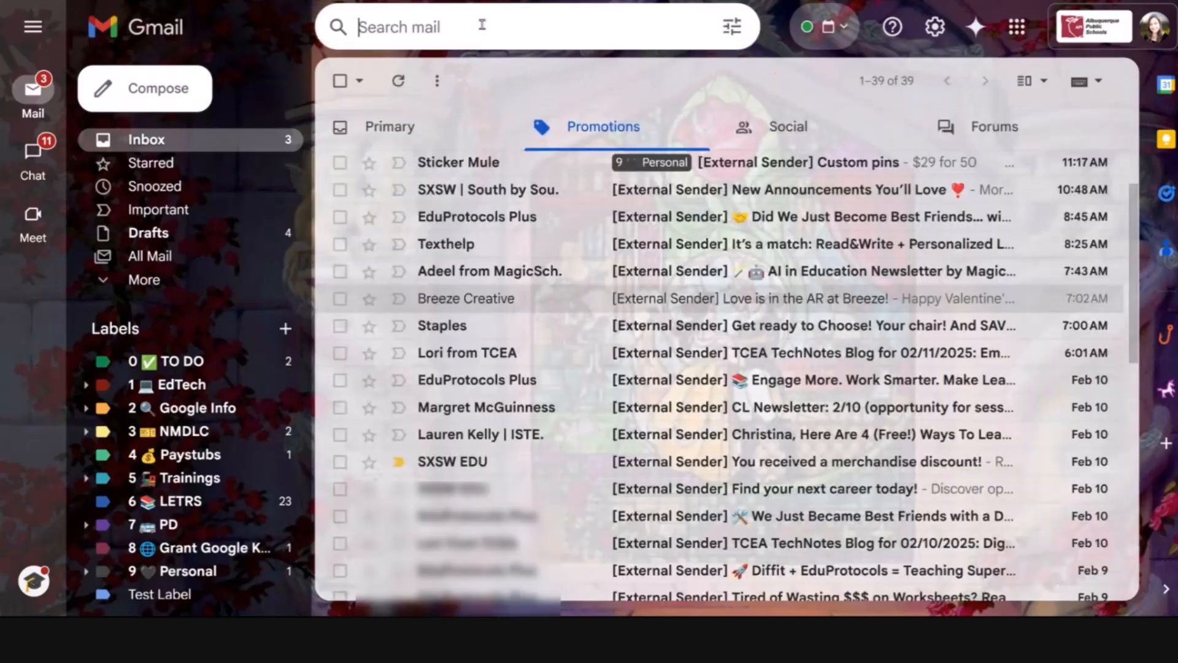
pyautogui.click(731, 27)
pyautogui.hotkey('ctrl', 'v')
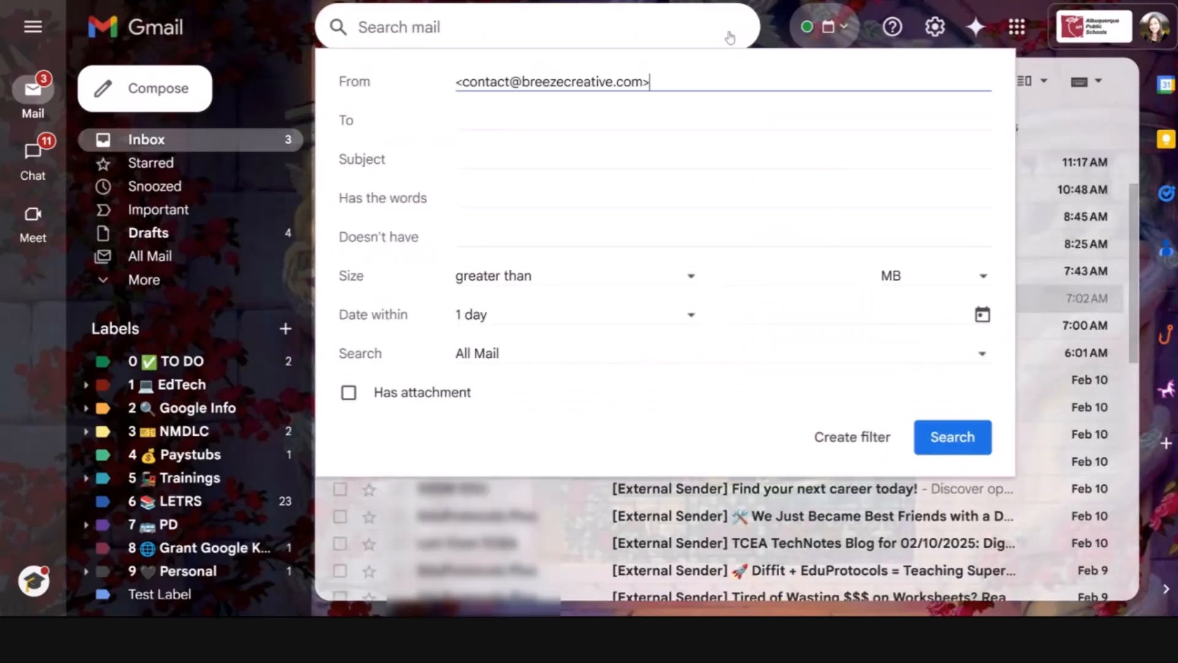
pyautogui.click(940, 426)
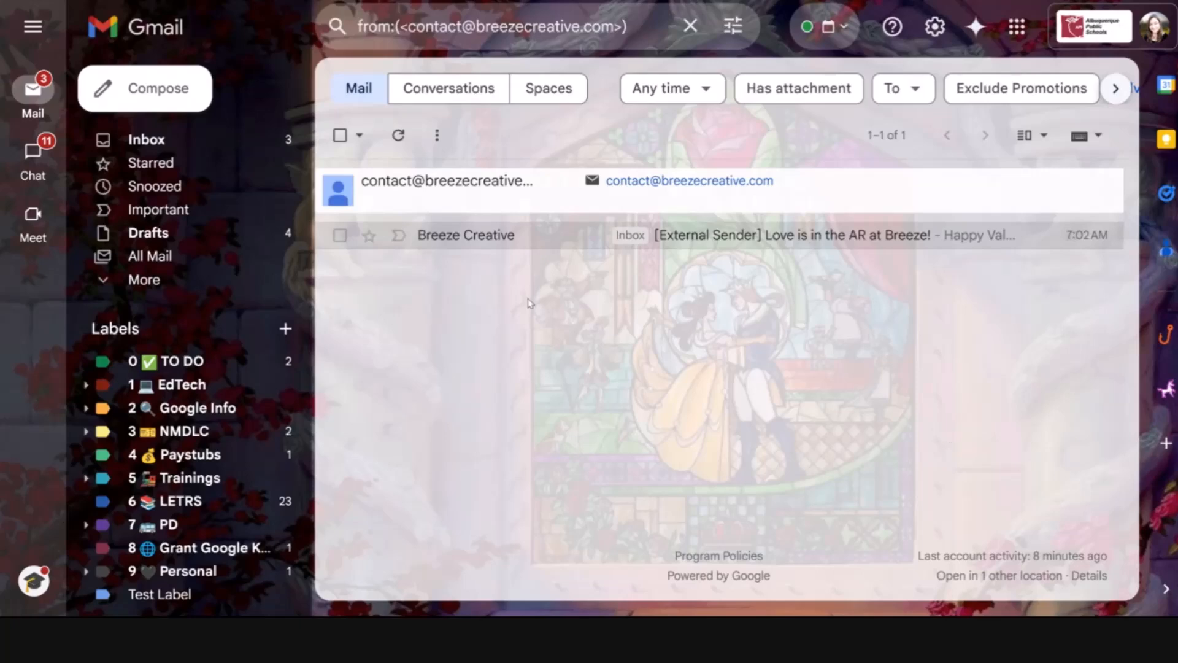
pyautogui.click(340, 135)
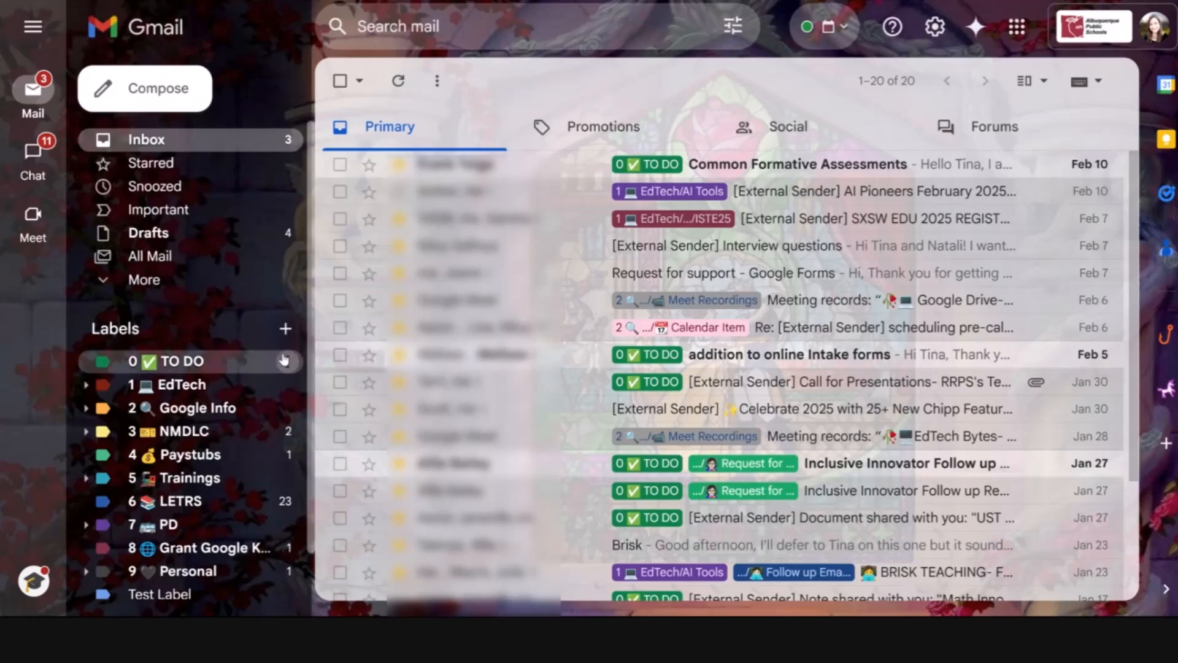
# Enlarge the page, look through the emails under the "0 ✅ TO DO" label and return to the inbox
pyautogui.scroll(-1, 157, 359)
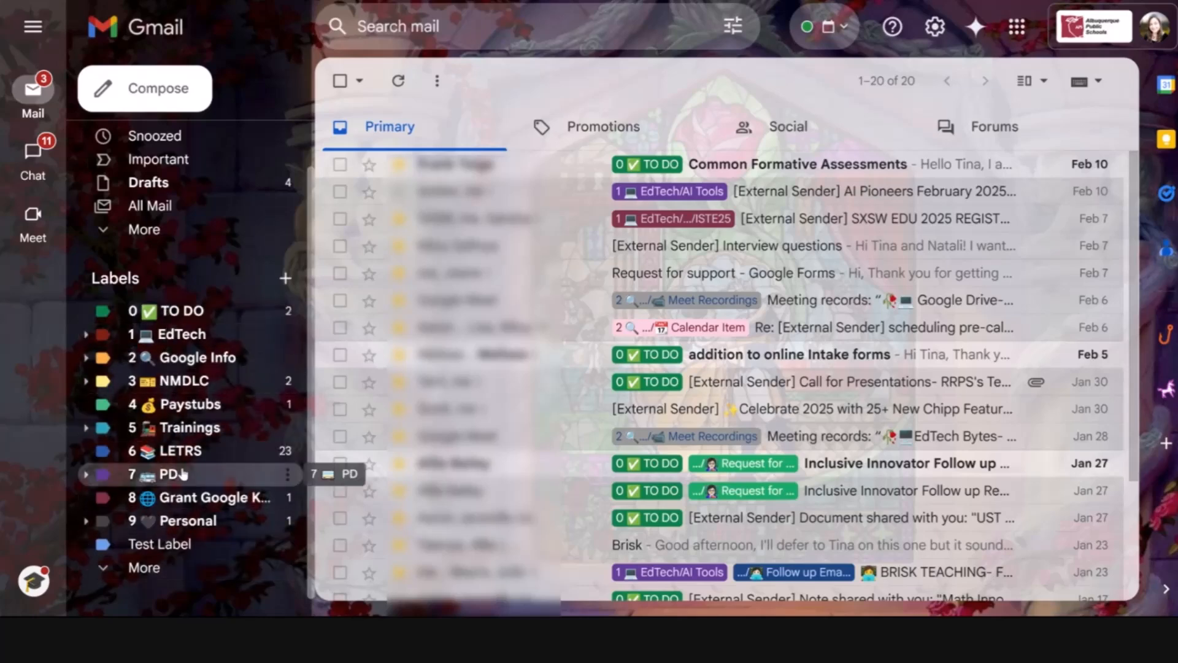
pyautogui.hotkey('ctrl', '+')
pyautogui.scroll(-2, 182, 472)
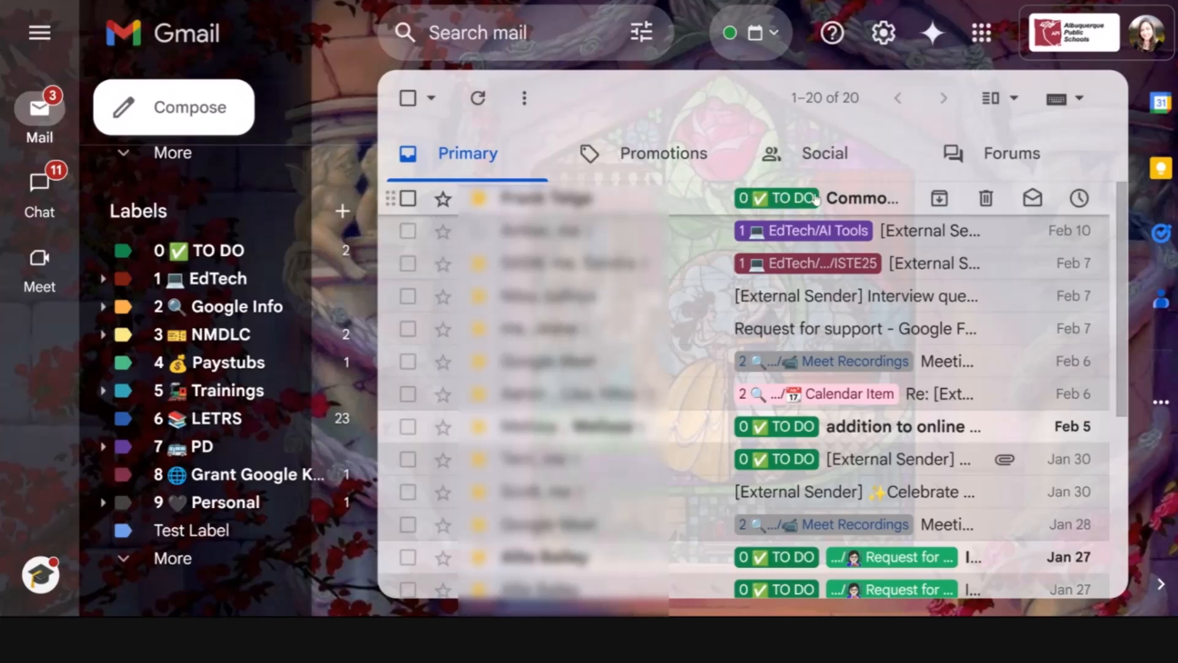
pyautogui.click(196, 259)
pyautogui.scroll(-3, 694, 377)
pyautogui.scroll(-5, 694, 377)
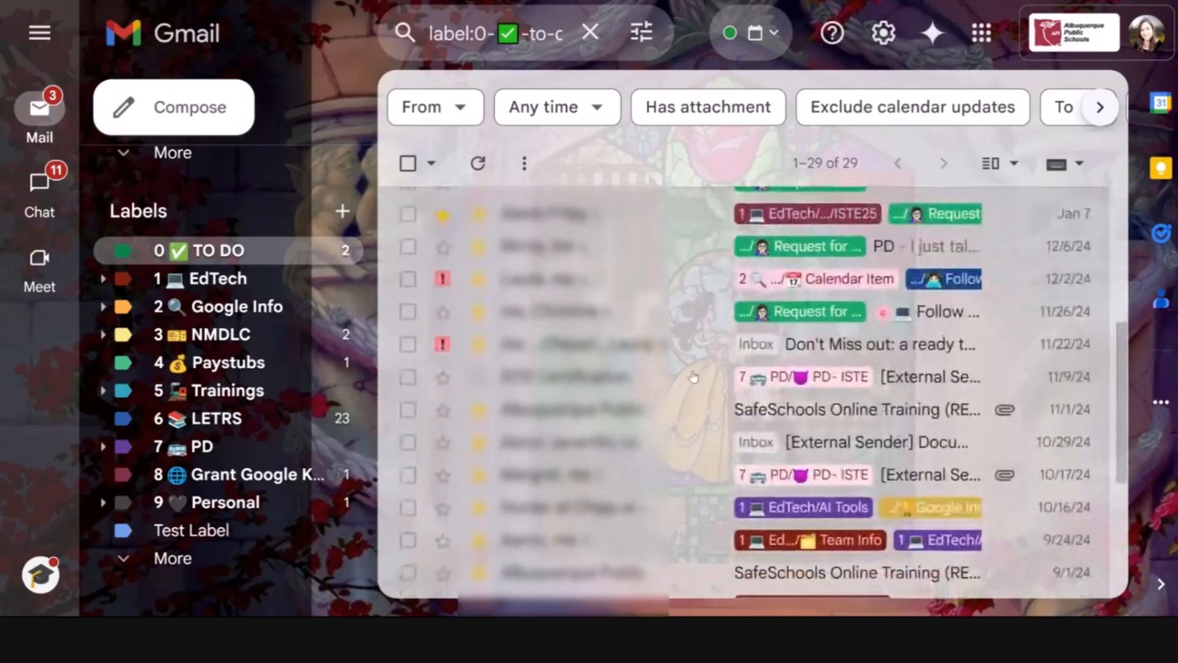
pyautogui.scroll(9, 693, 377)
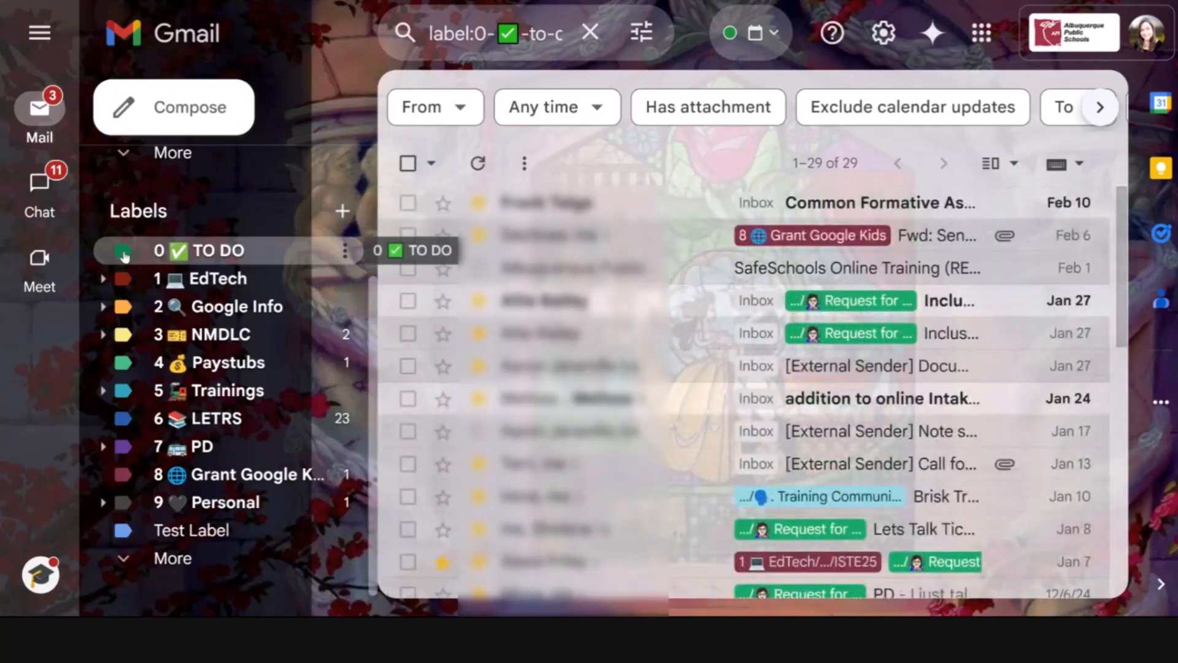
pyautogui.scroll(3, 124, 256)
pyautogui.click(152, 171)
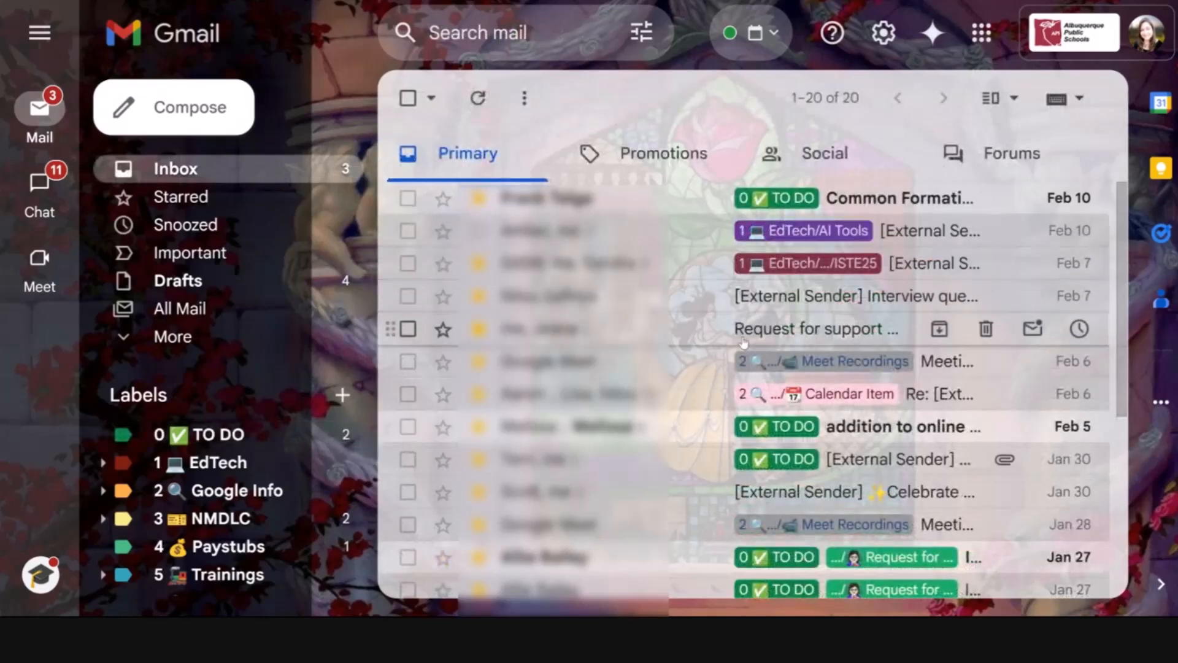
# Open the "Request for support - Google Forms" email and label it with a new "🤦‍♀️ Request for support" label nested under "5 🚂 Trainings"
pyautogui.click(799, 334)
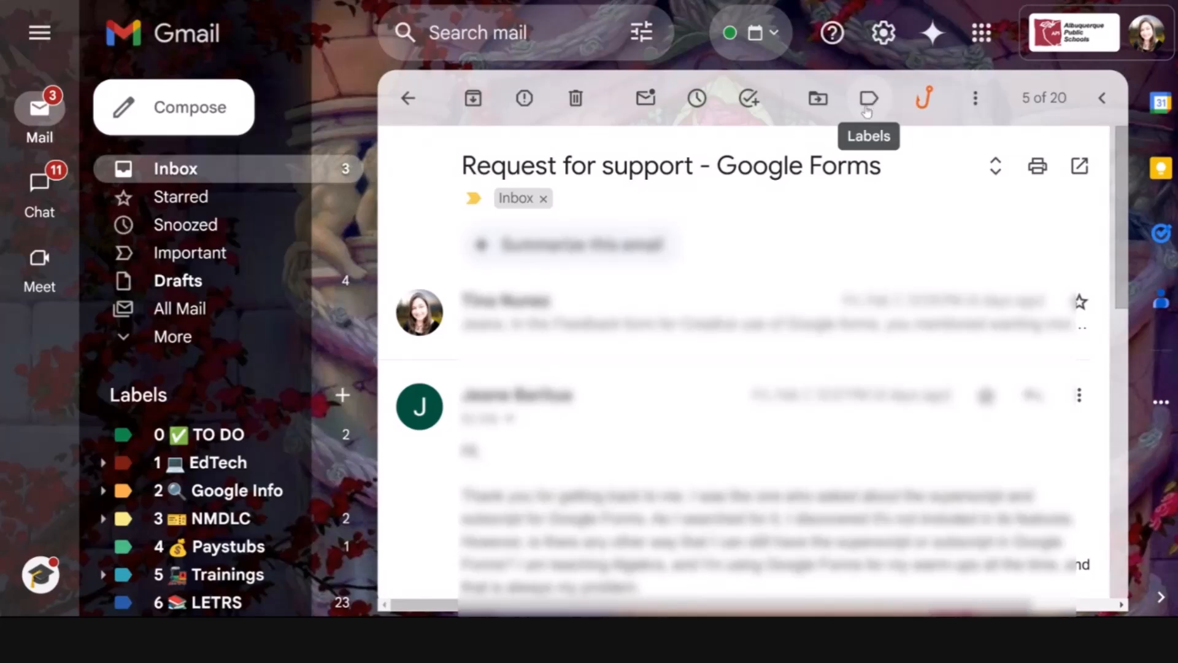
pyautogui.click(870, 98)
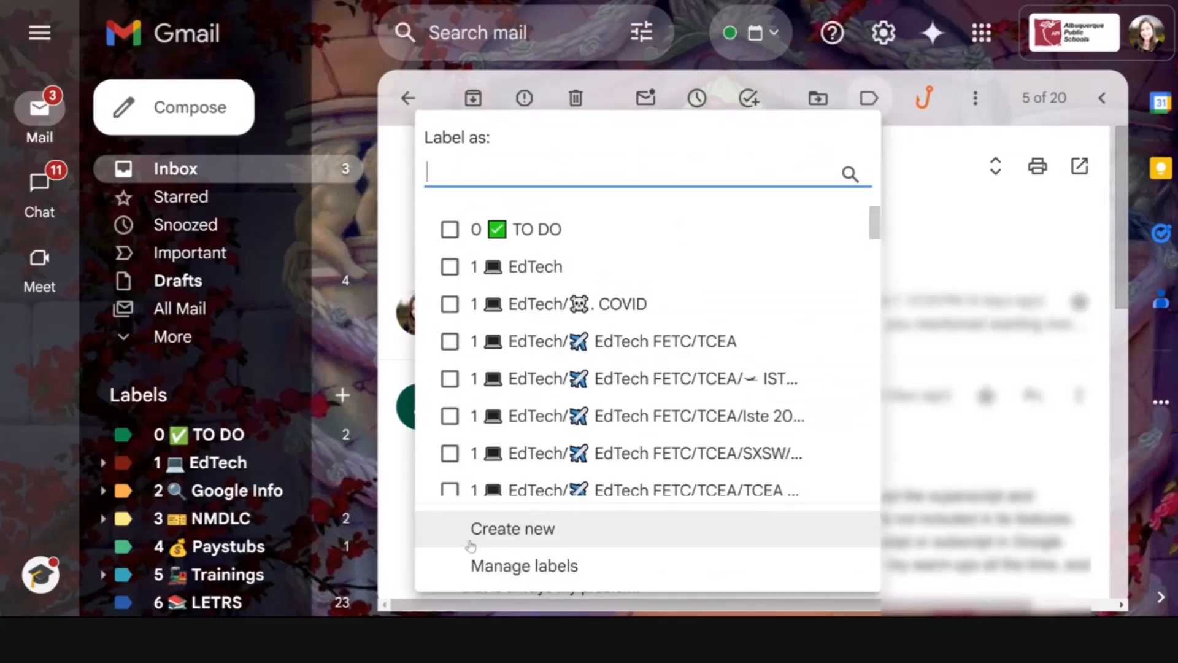
pyautogui.click(561, 536)
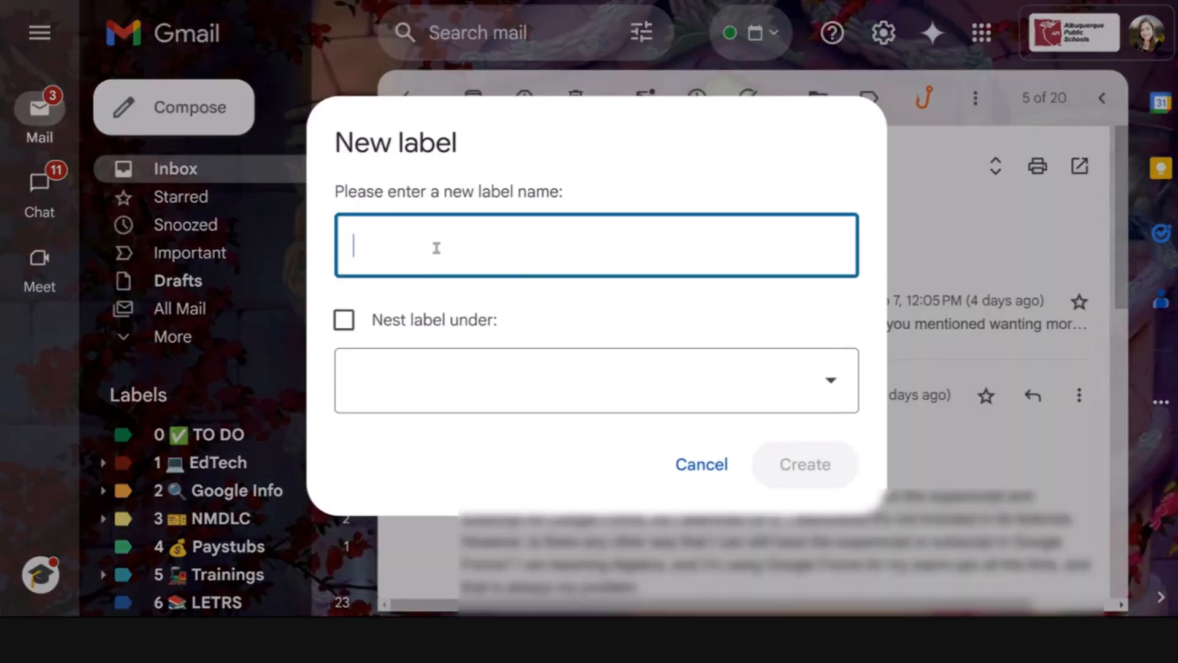
pyautogui.write('Reque')
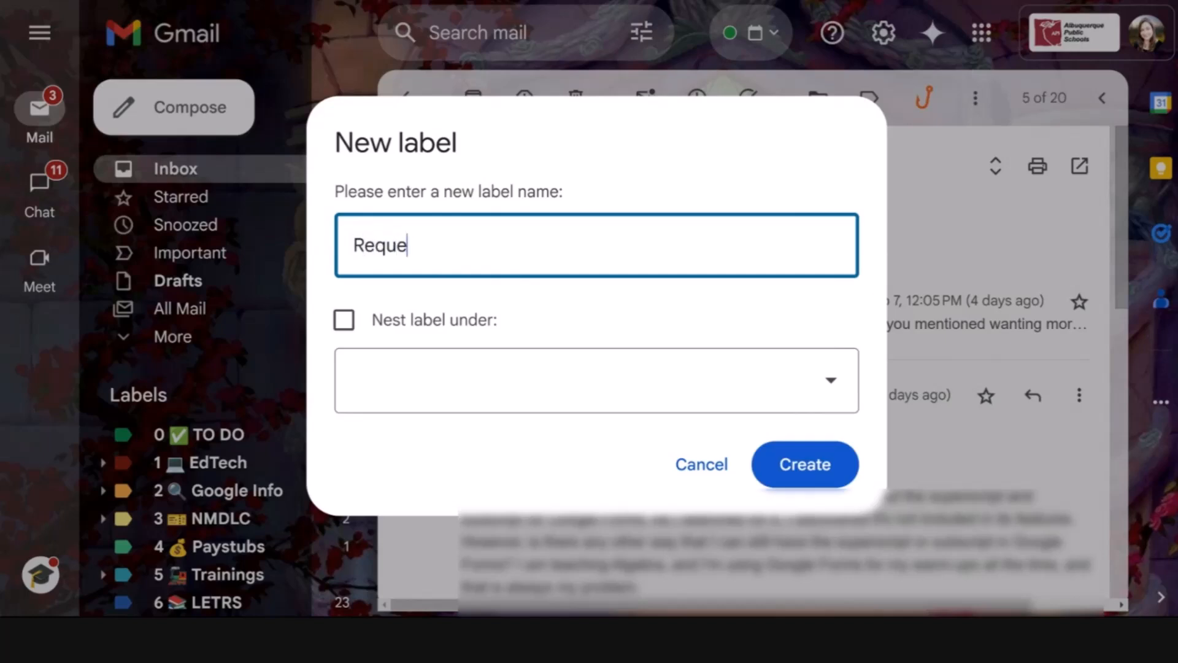
pyautogui.write('st for support')
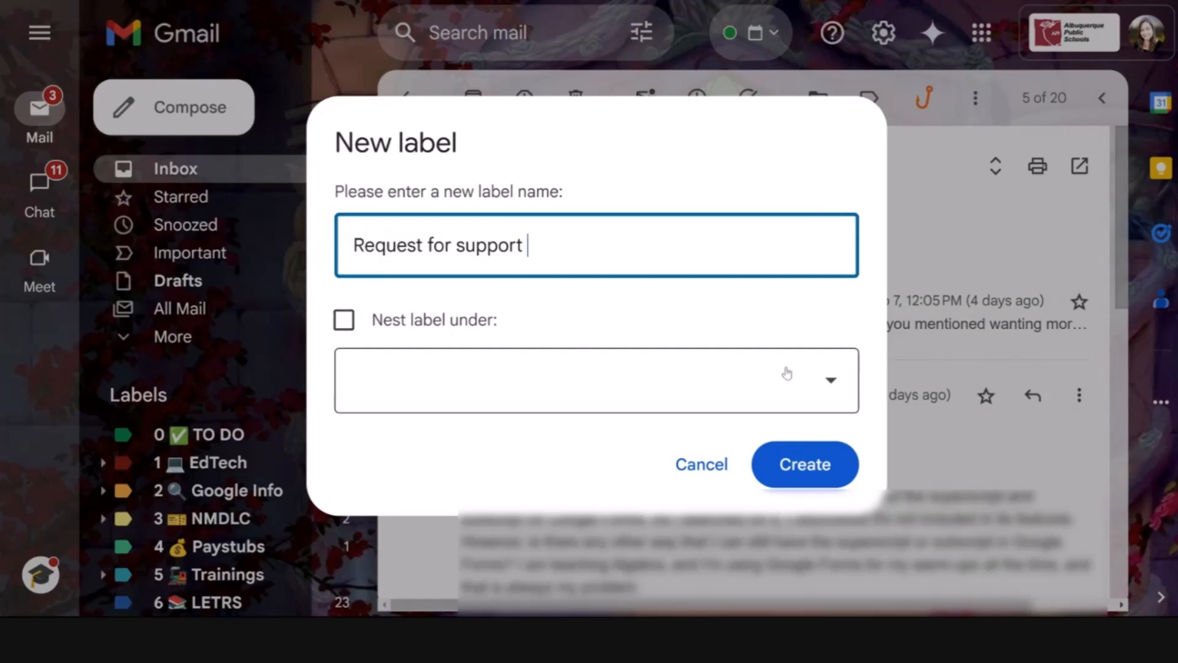
pyautogui.click(822, 386)
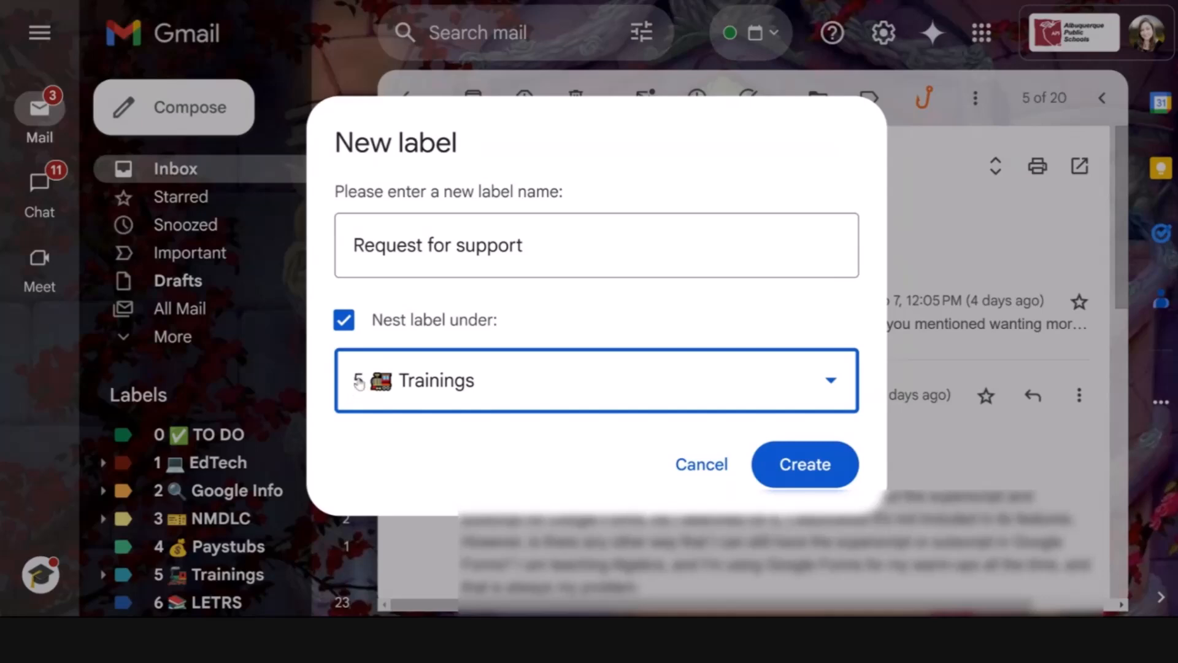
pyautogui.click(354, 244)
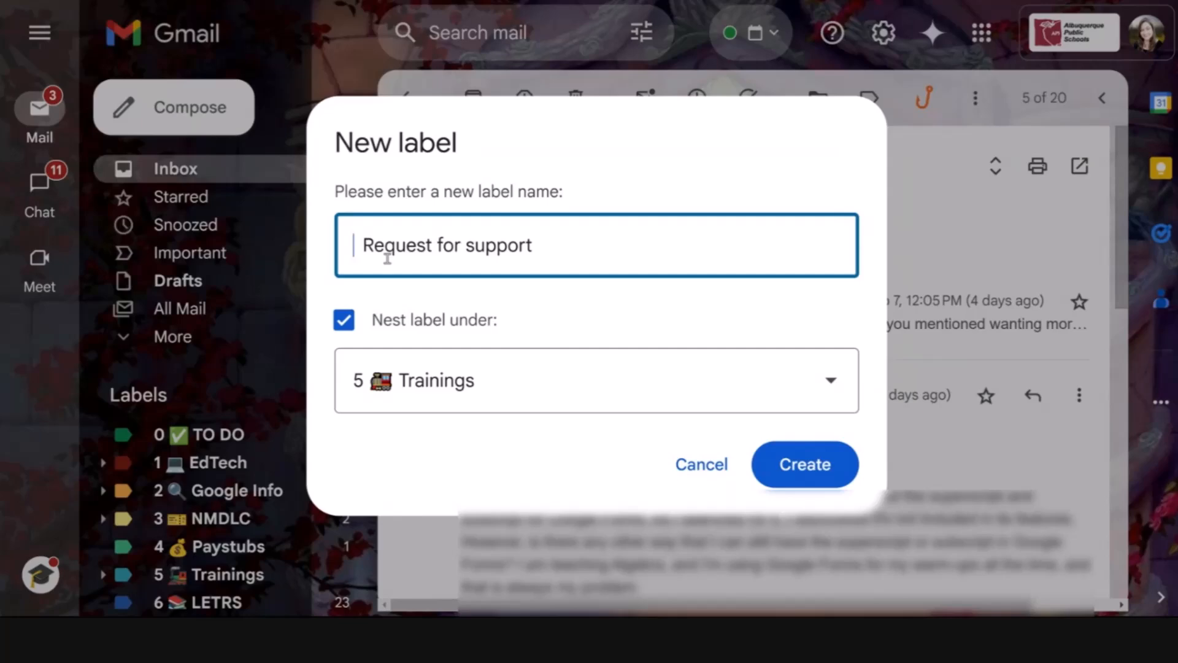
pyautogui.write('🙋\u200d♀️')
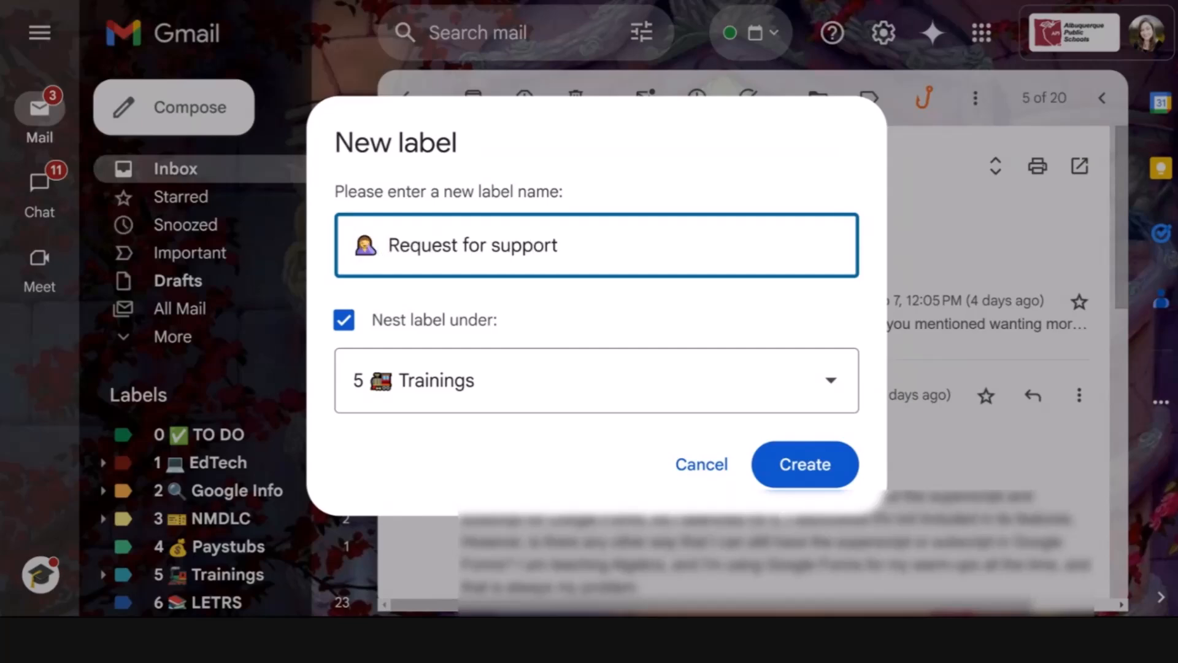
pyautogui.click(805, 465)
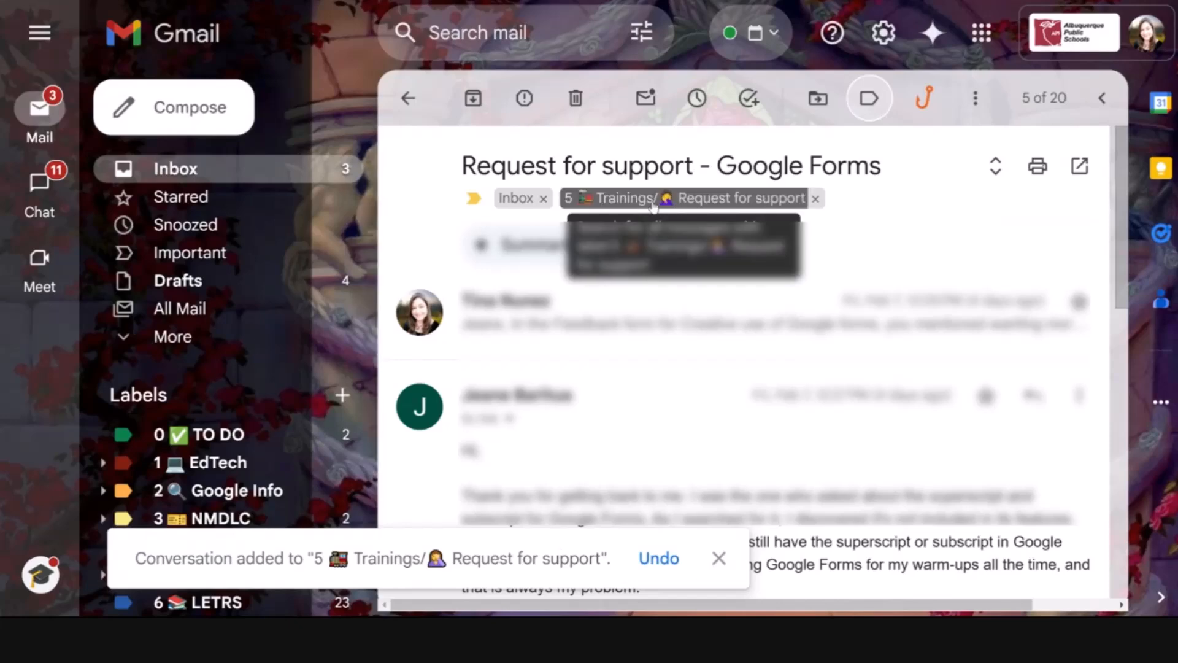
# Expand the "5 🚂 Trainings" label in the label list and find the "Request for support" sublabel
pyautogui.scroll(-5, 232, 281)
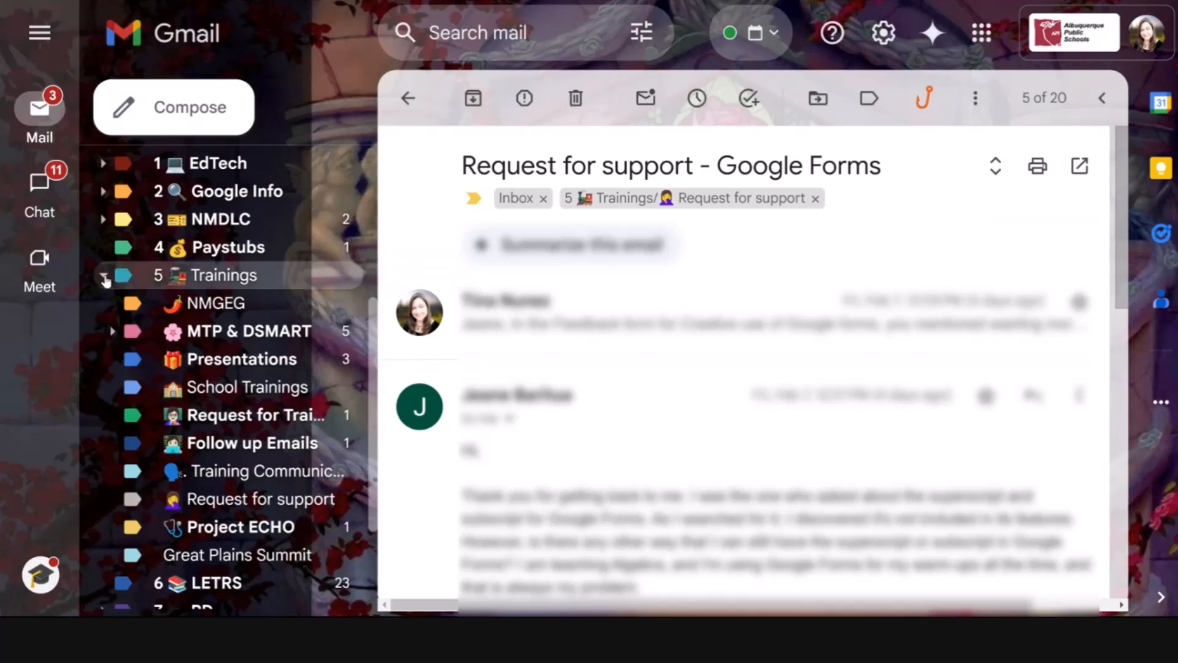
pyautogui.click(106, 279)
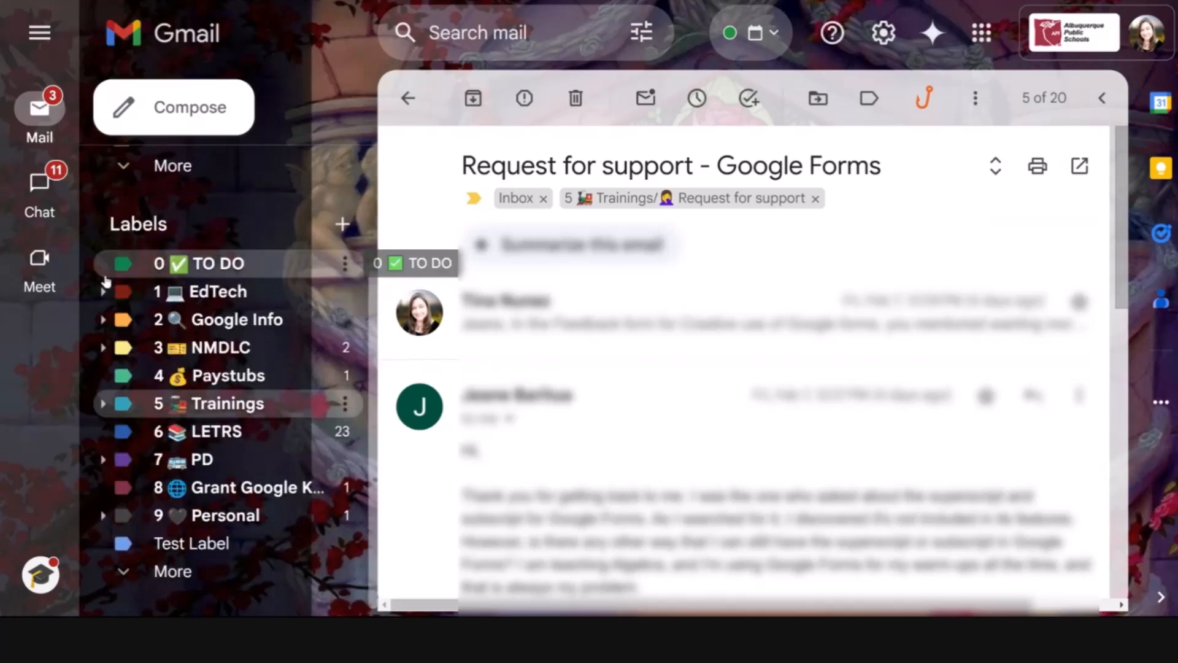
pyautogui.click(104, 402)
pyautogui.click(104, 402)
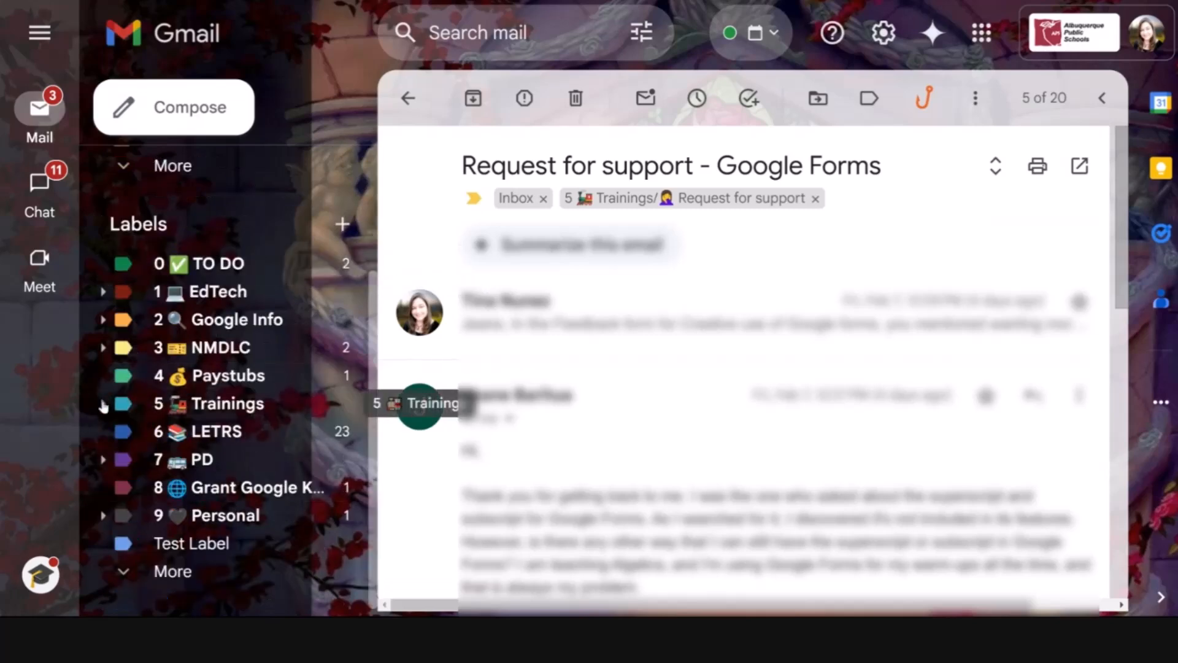
pyautogui.click(104, 403)
pyautogui.scroll(-4, 260, 356)
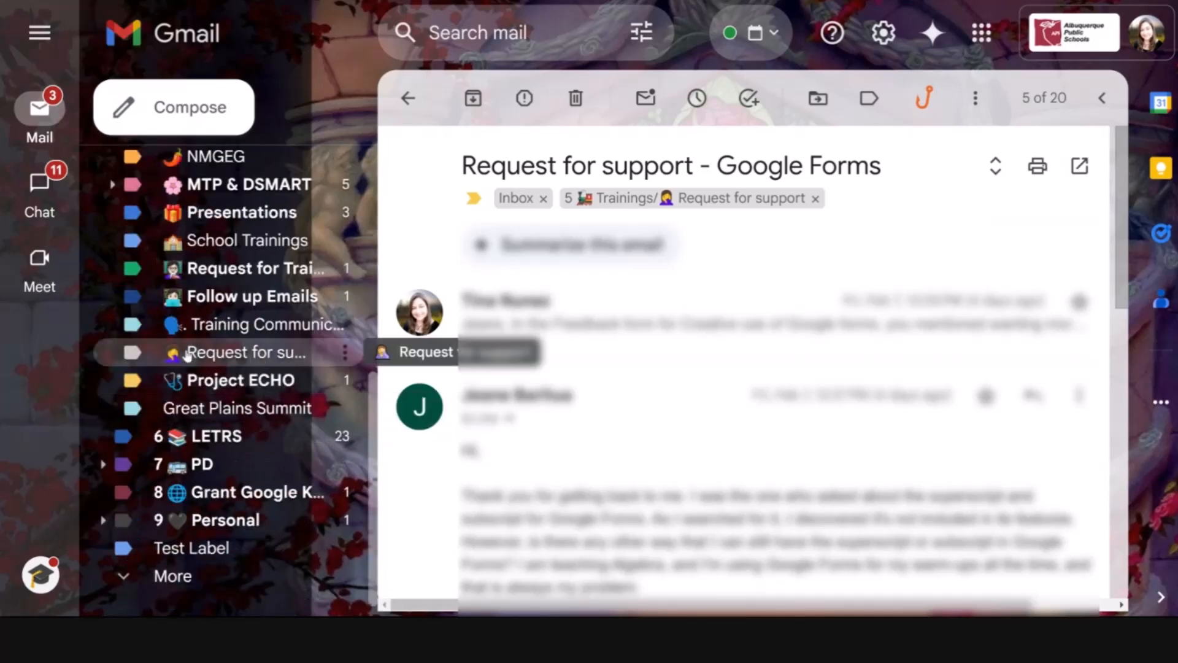
pyautogui.scroll(1, 187, 356)
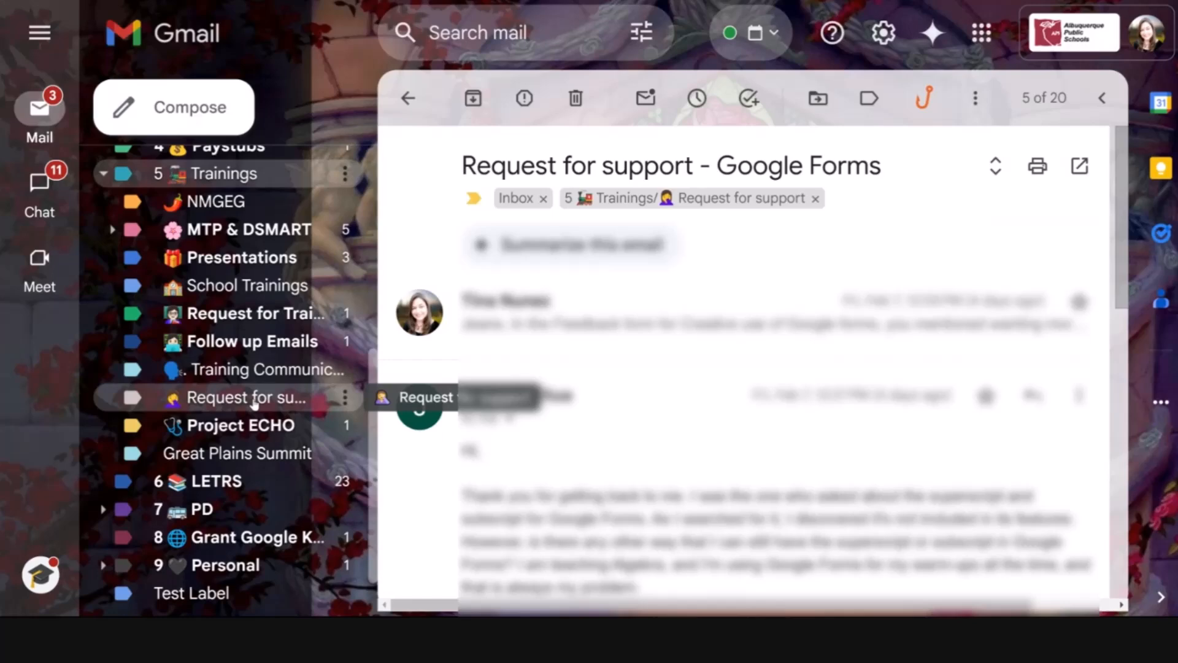
# Give the "Request for support" label a custom color with a gold background and black text
pyautogui.click(345, 397)
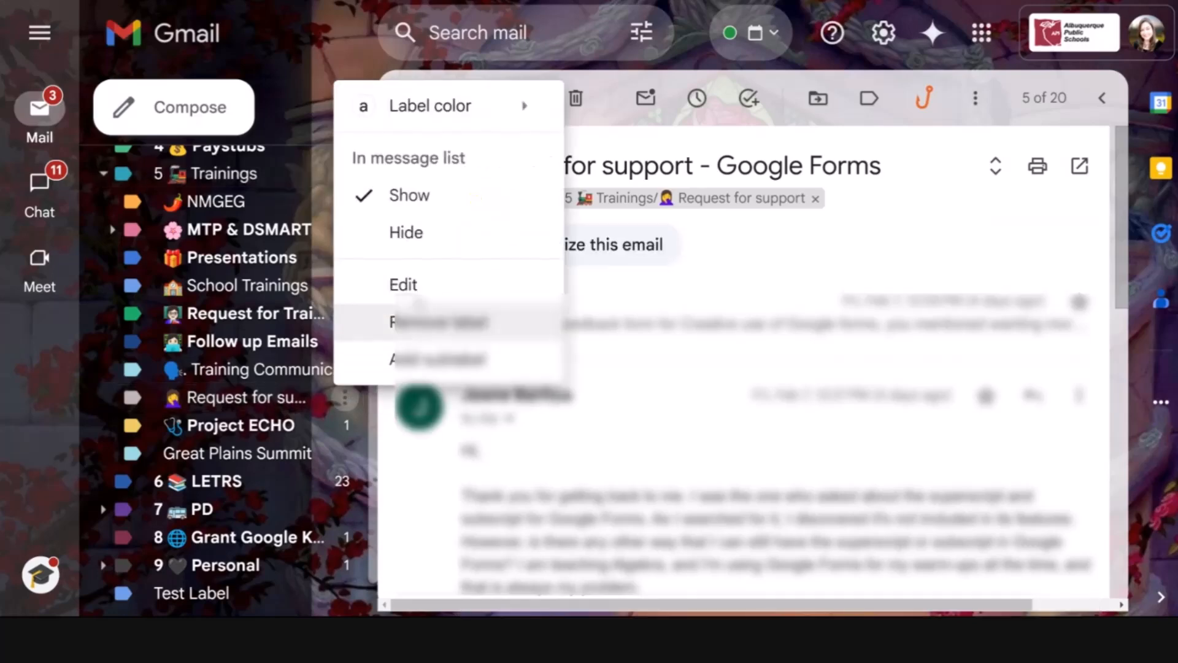
pyautogui.moveTo(452, 105)
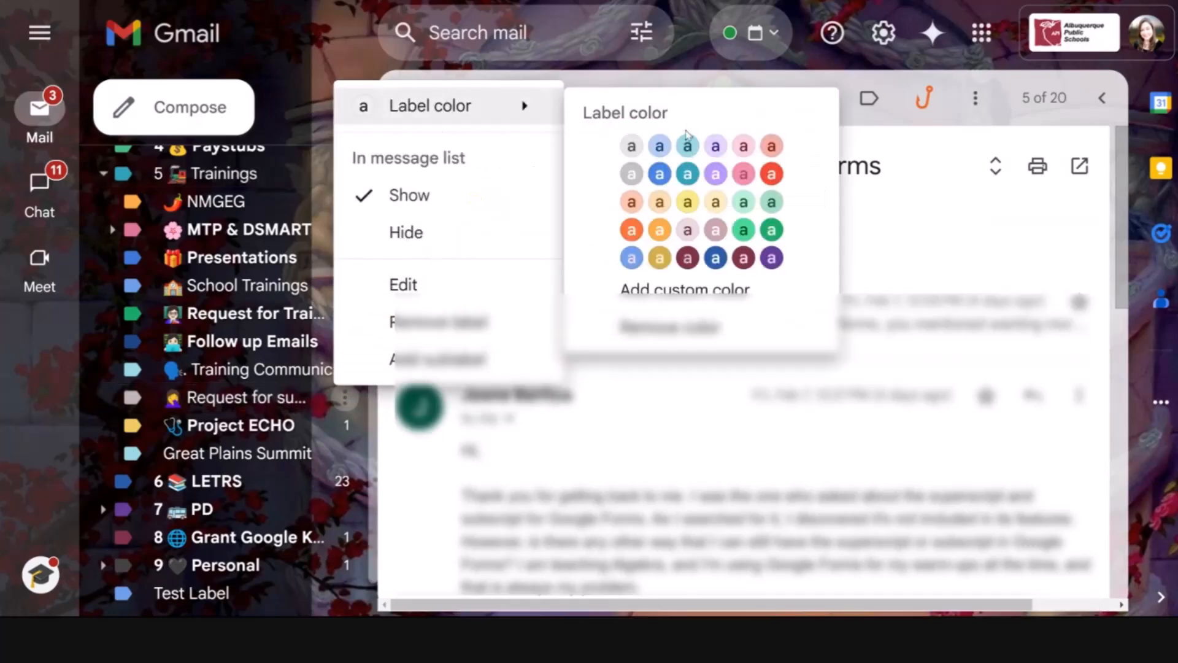
pyautogui.click(658, 146)
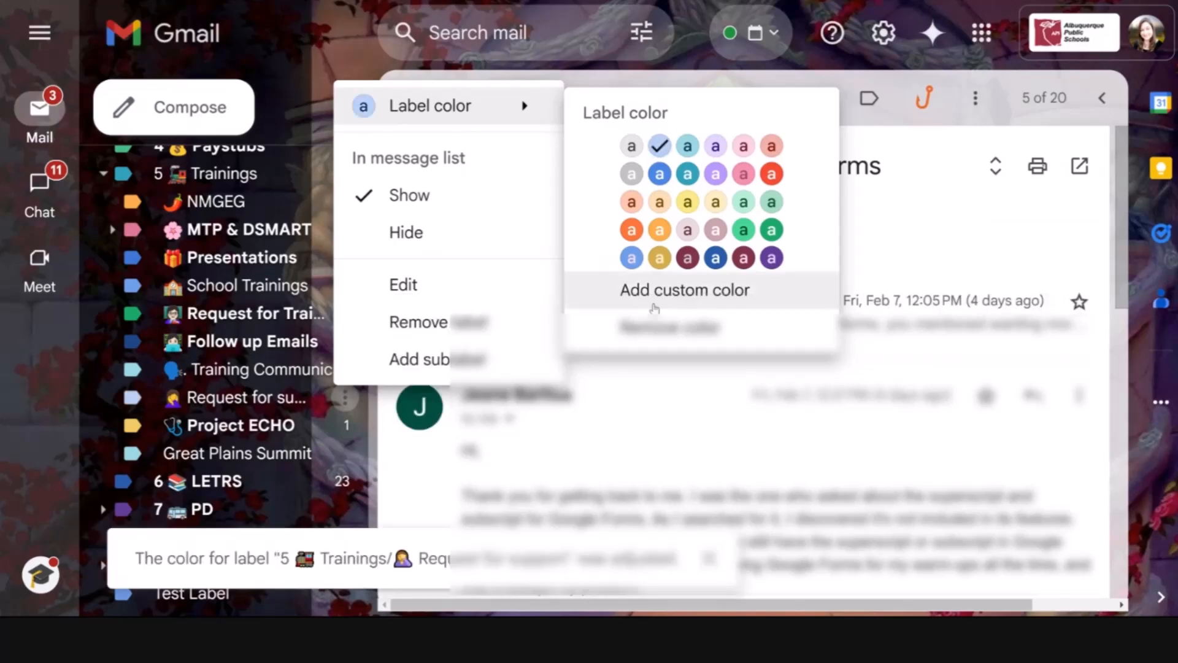
pyautogui.click(654, 295)
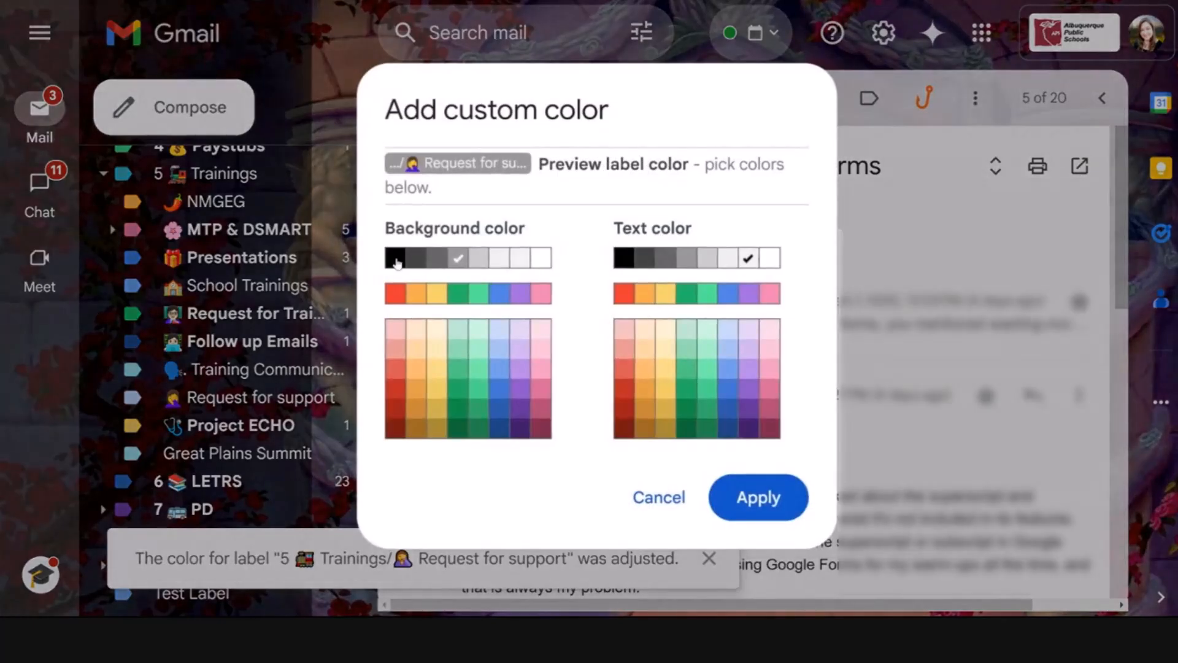
pyautogui.click(438, 393)
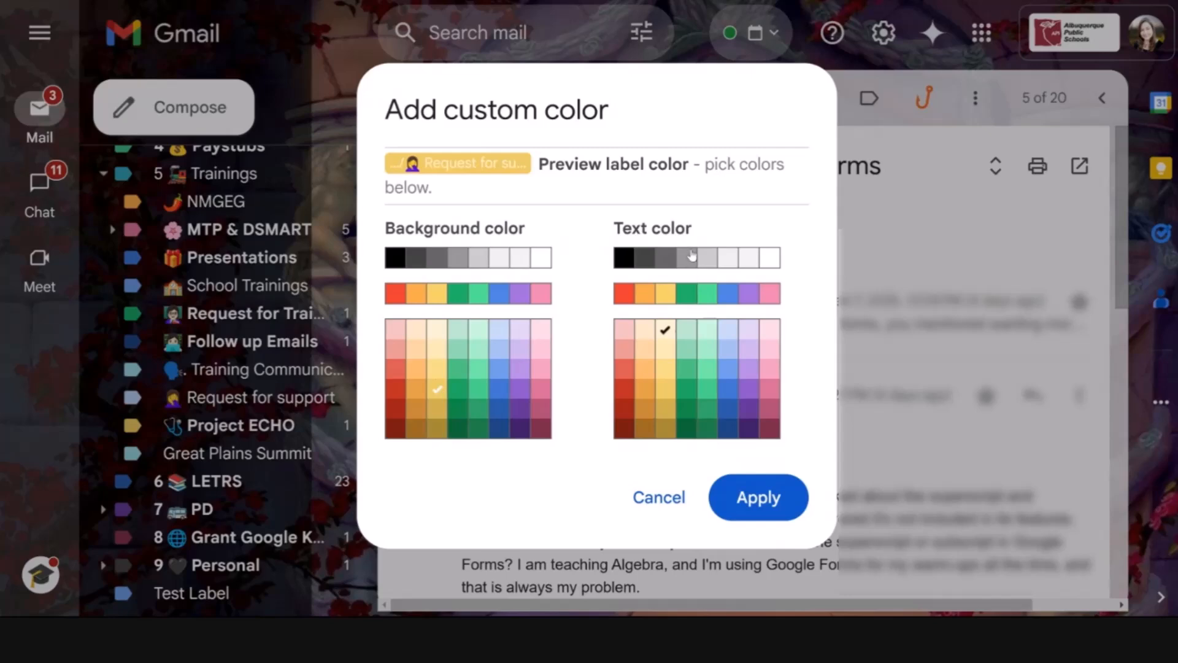
pyautogui.click(623, 258)
pyautogui.click(758, 497)
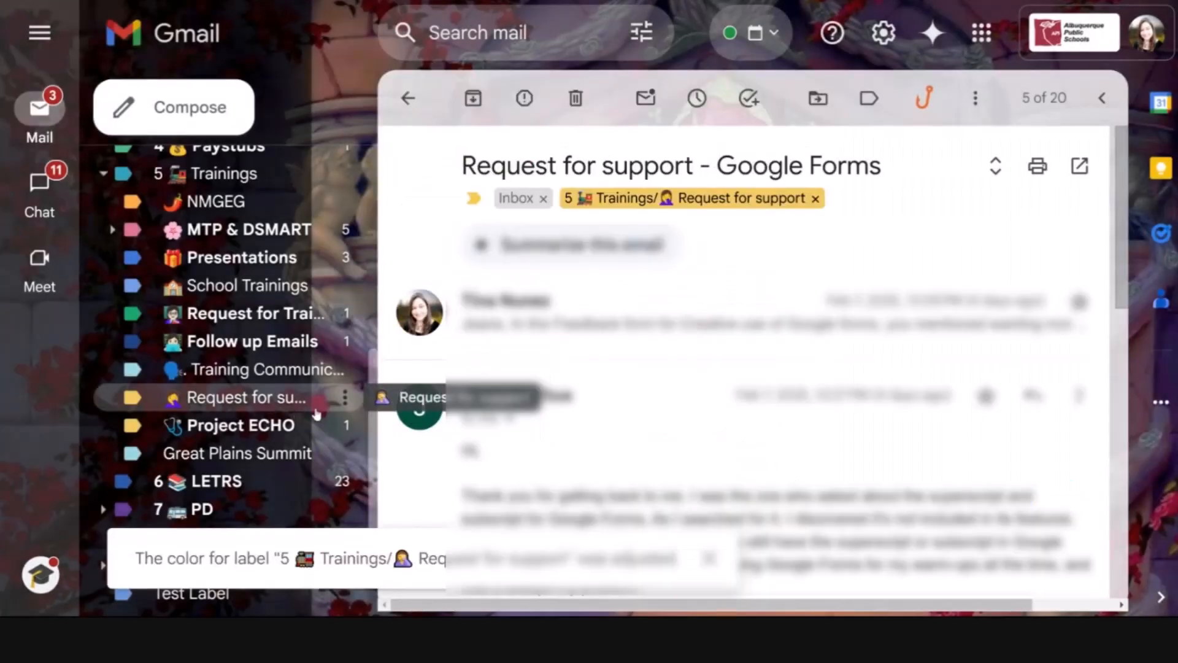
# Look over the options of the "Request for support" label, close them and collapse the "5 🚂 Trainings" label
pyautogui.click(346, 398)
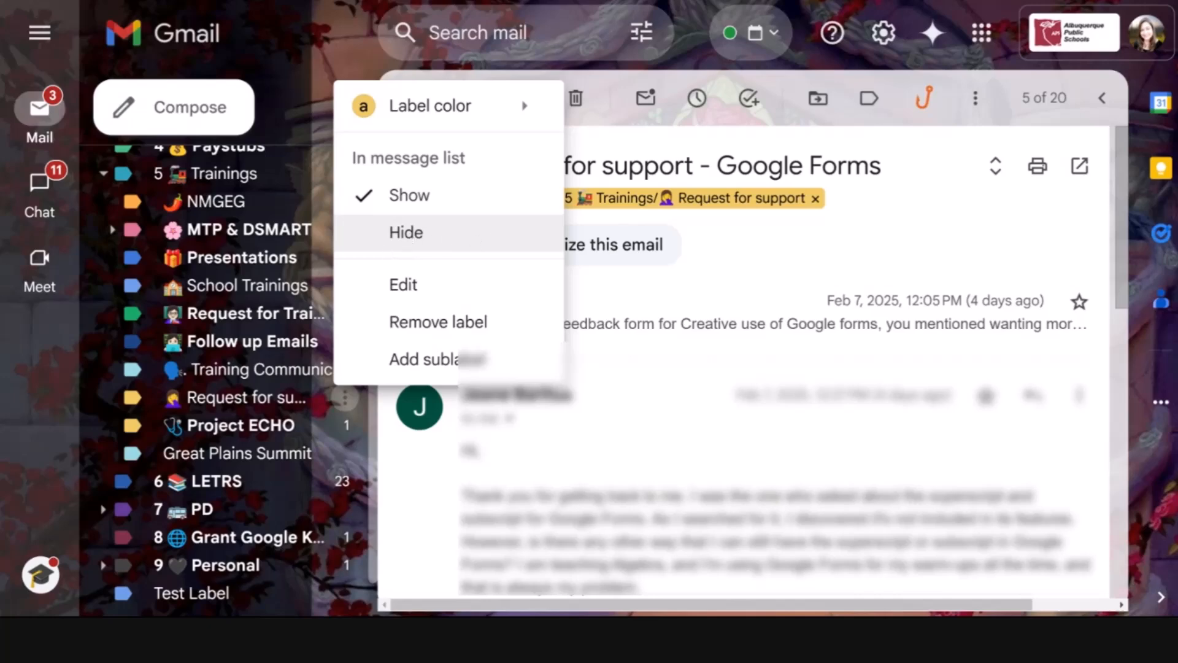
pyautogui.click(658, 392)
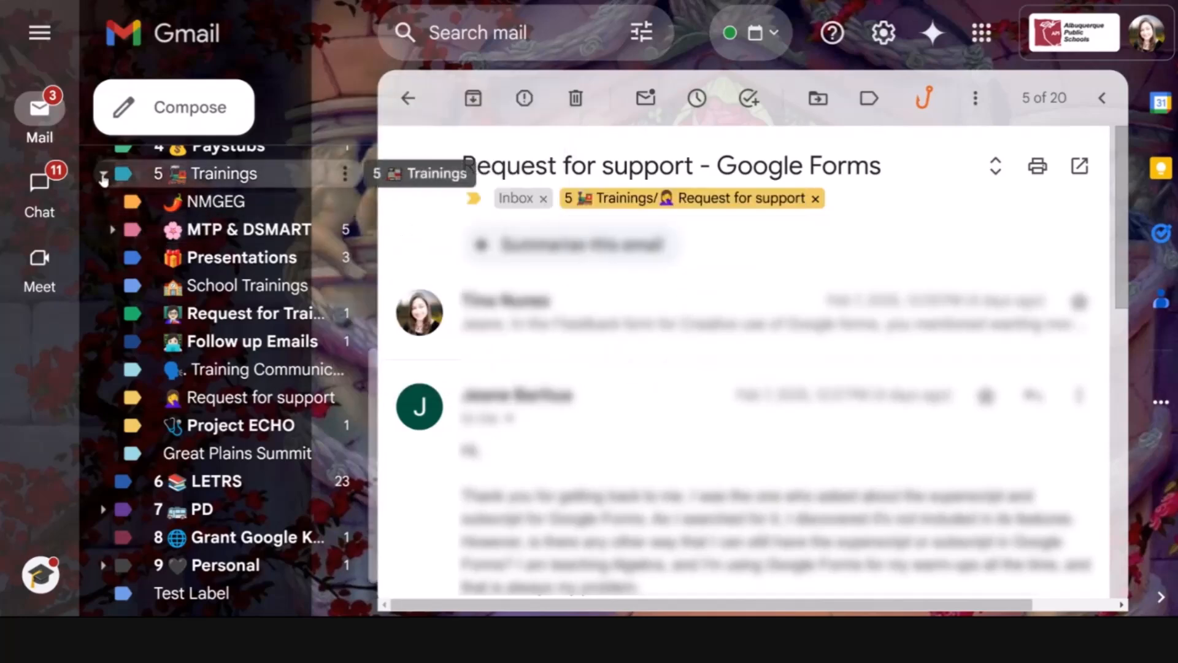
pyautogui.click(103, 177)
pyautogui.scroll(3, 219, 267)
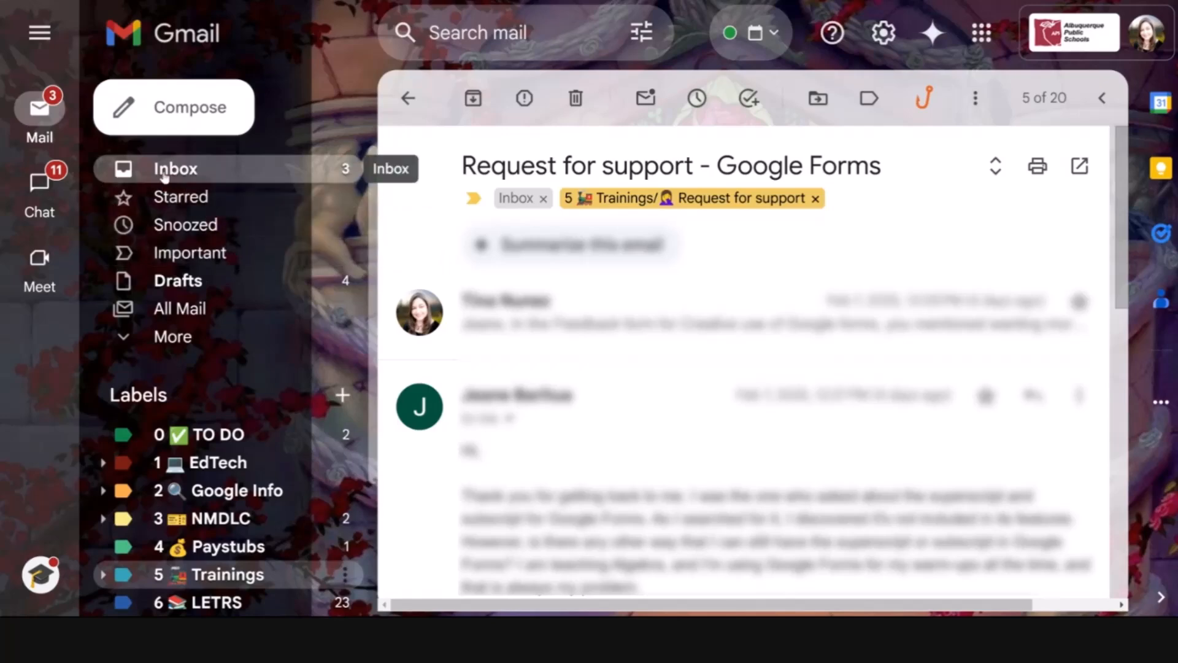
# Archive the "Request for support" email from the inbox and check for it under its sublabel before returning to the inbox
pyautogui.click(165, 175)
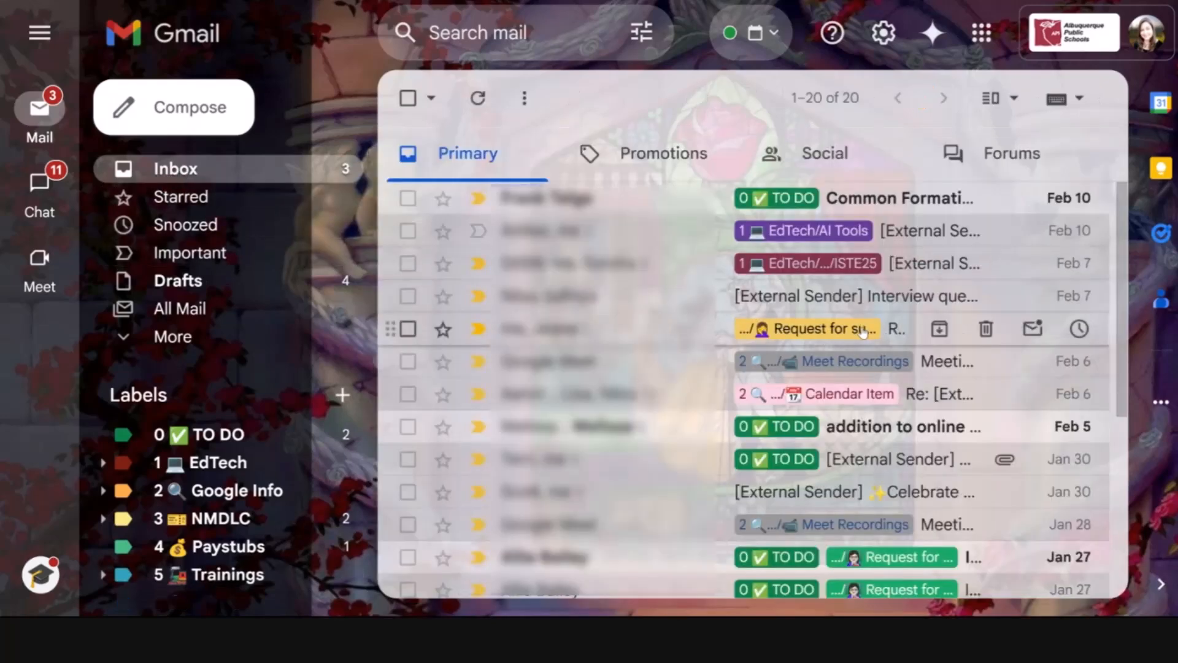
pyautogui.click(408, 329)
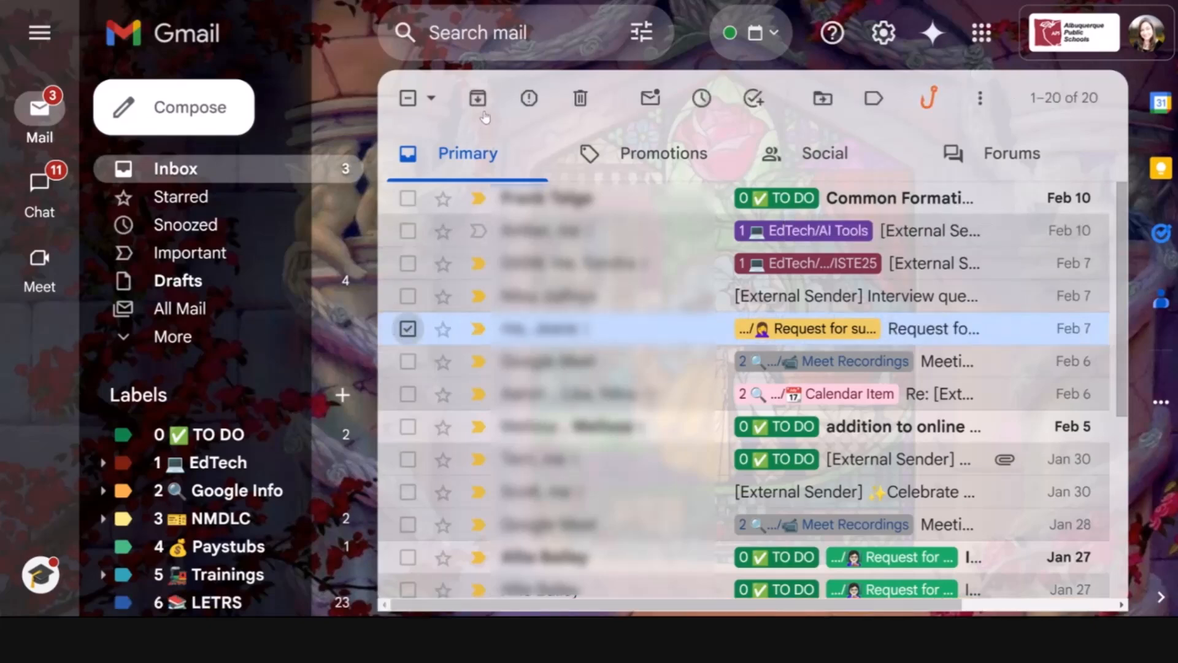
pyautogui.click(482, 109)
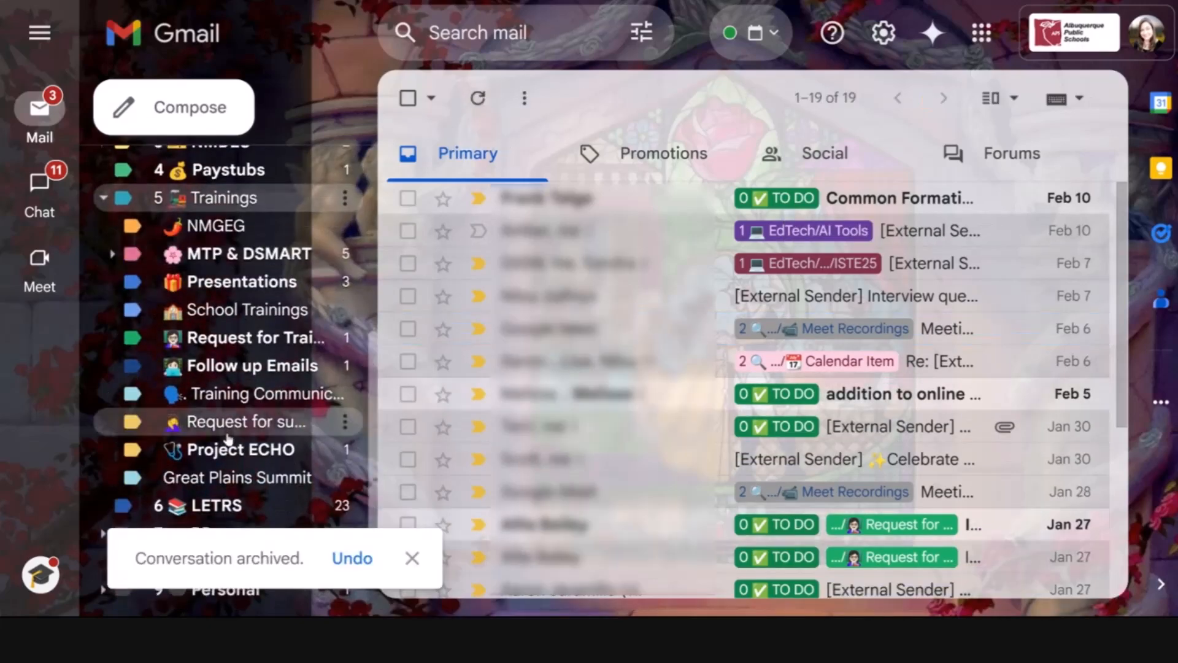
pyautogui.scroll(-1, 227, 439)
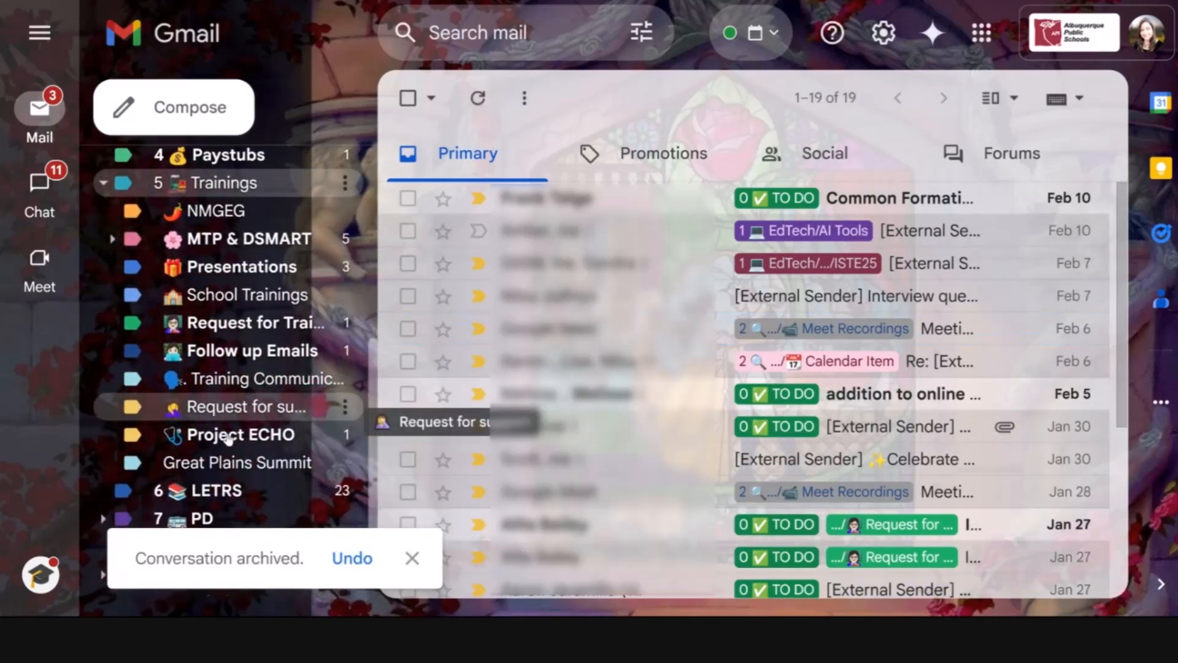
pyautogui.click(230, 405)
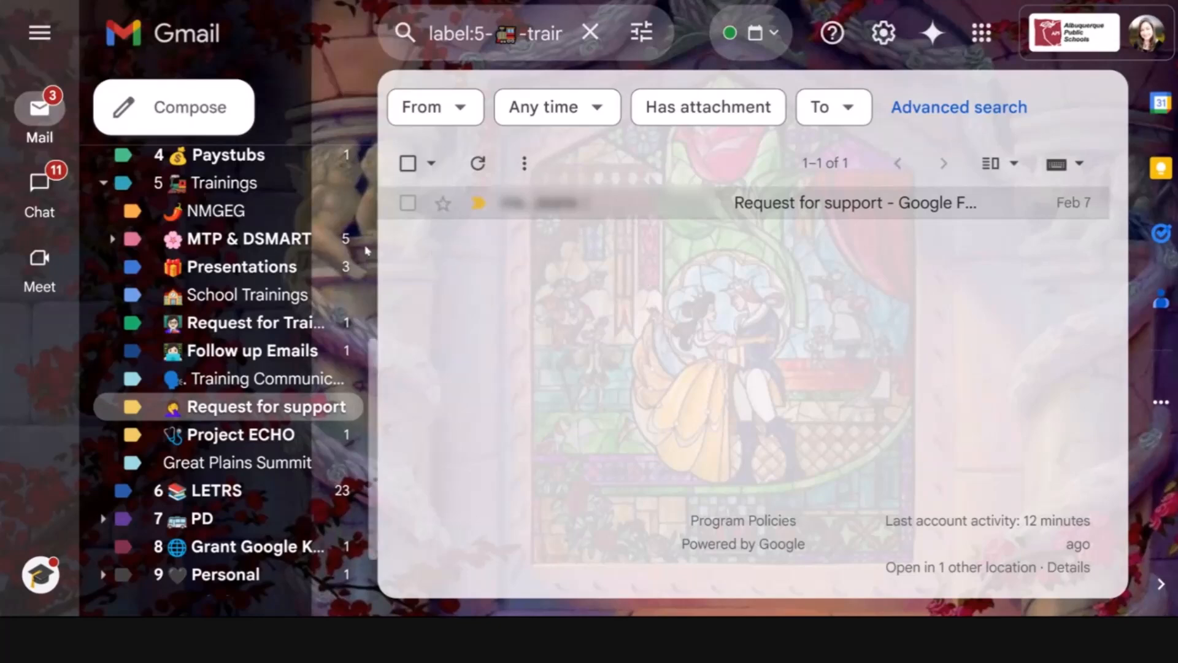
pyautogui.scroll(5, 264, 286)
pyautogui.click(184, 168)
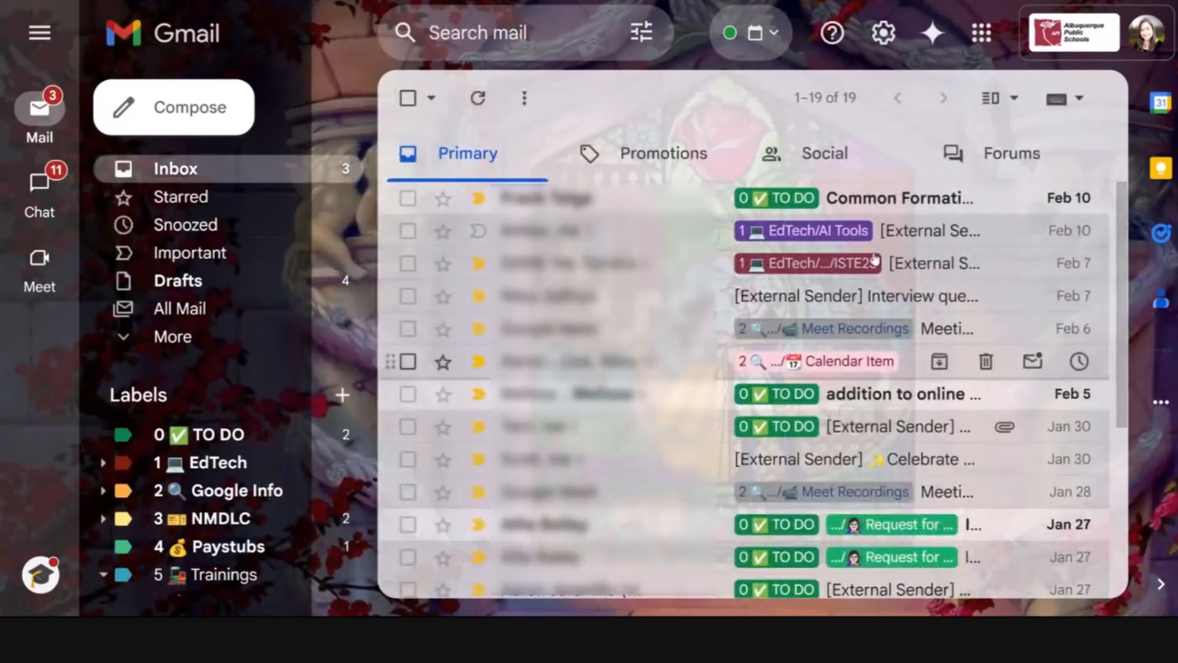
# Try adding the "EdTech FETC/TCEA/ISTE Trip" label to the Feb 10 email labeled "EdTech/AI Tools", and undo it
pyautogui.scroll(-3, 196, 529)
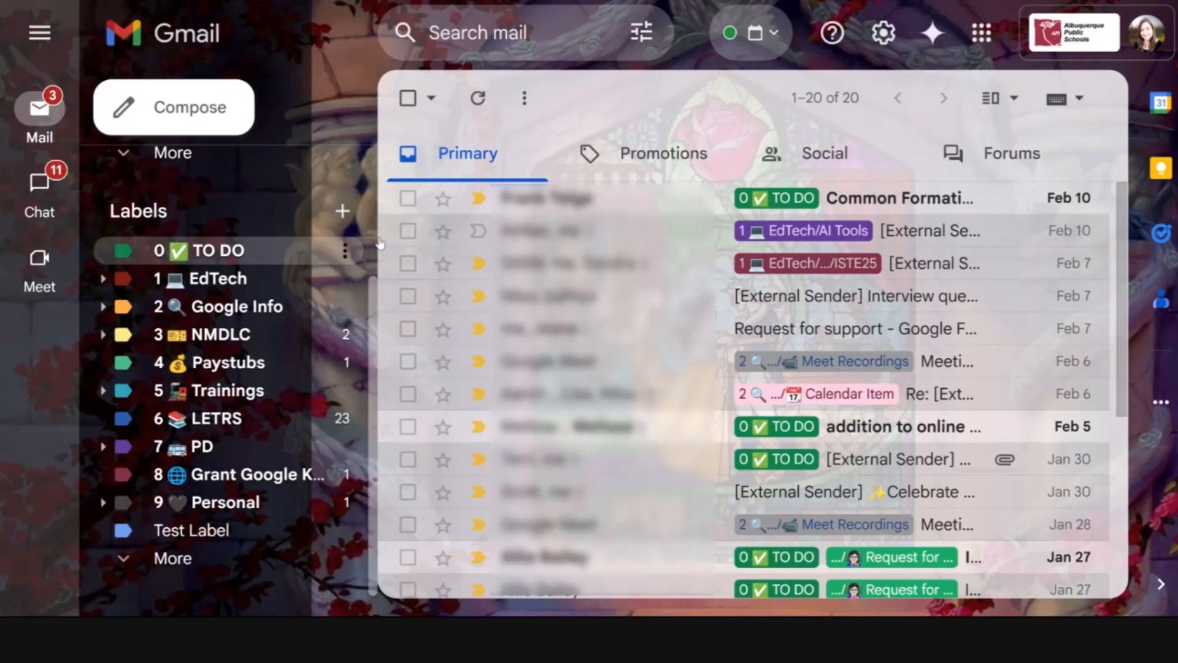
pyautogui.rightClick(555, 233)
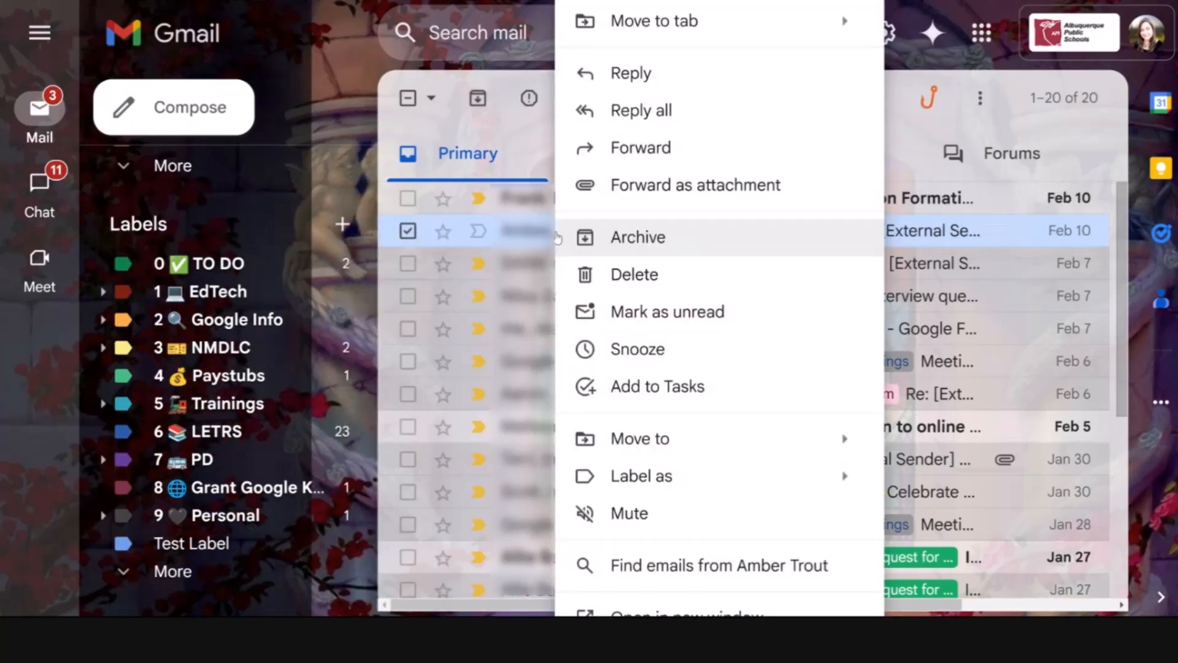
pyautogui.moveTo(589, 475)
pyautogui.click(118, 126)
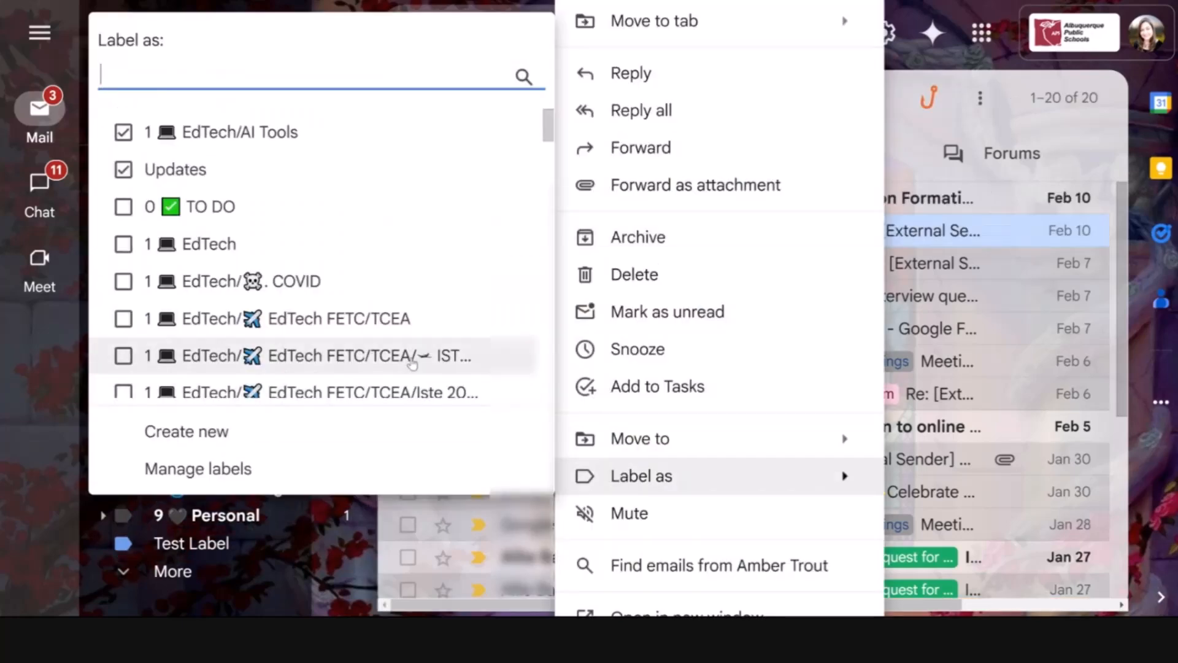
pyautogui.click(373, 360)
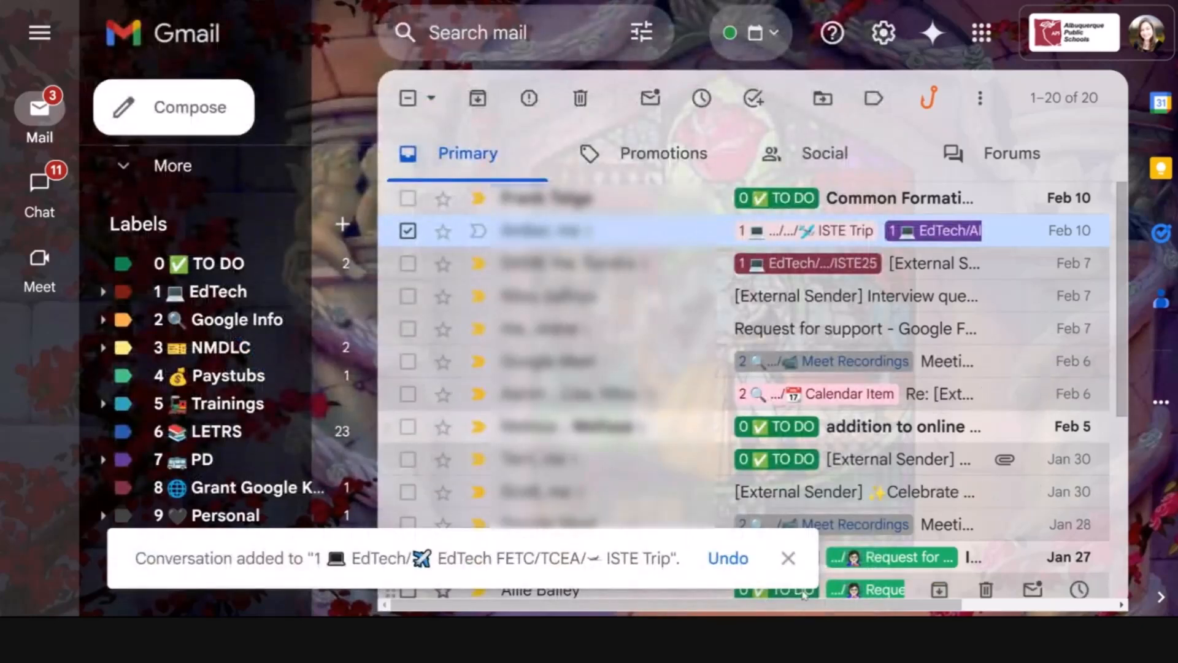
pyautogui.click(726, 557)
# Search the label list of the selected Feb 10 email for "ai" and switch the "EdTech/AI Tools" label off and on again
pyautogui.rightClick(580, 231)
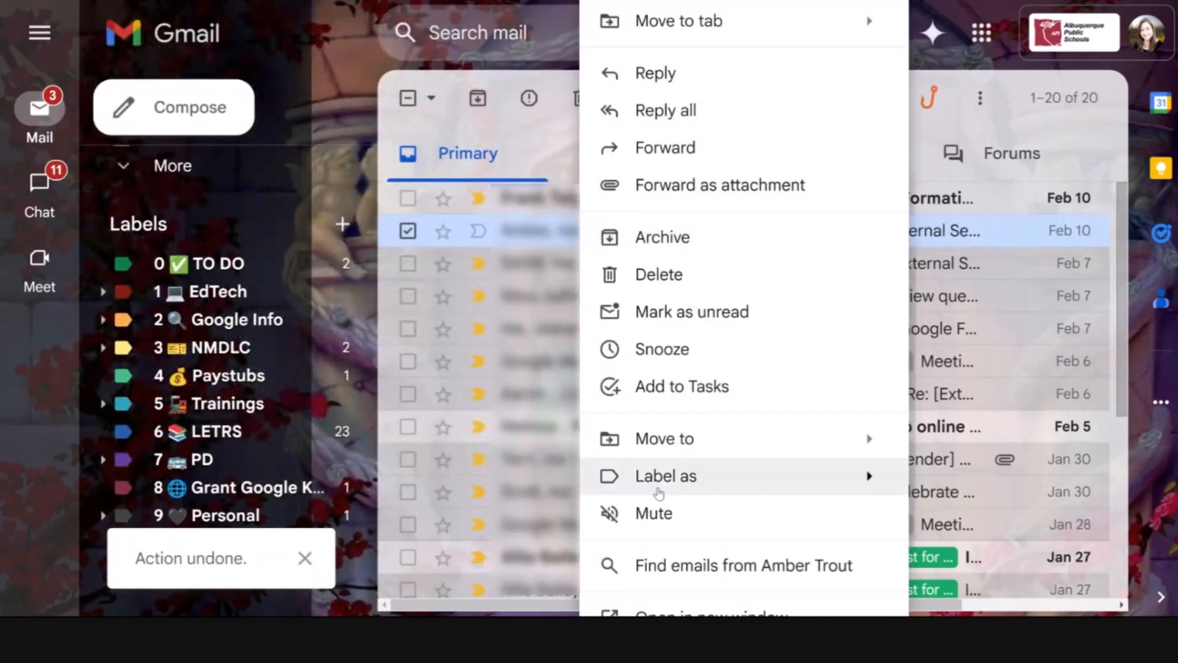
pyautogui.moveTo(658, 491)
pyautogui.scroll(-8, 440, 349)
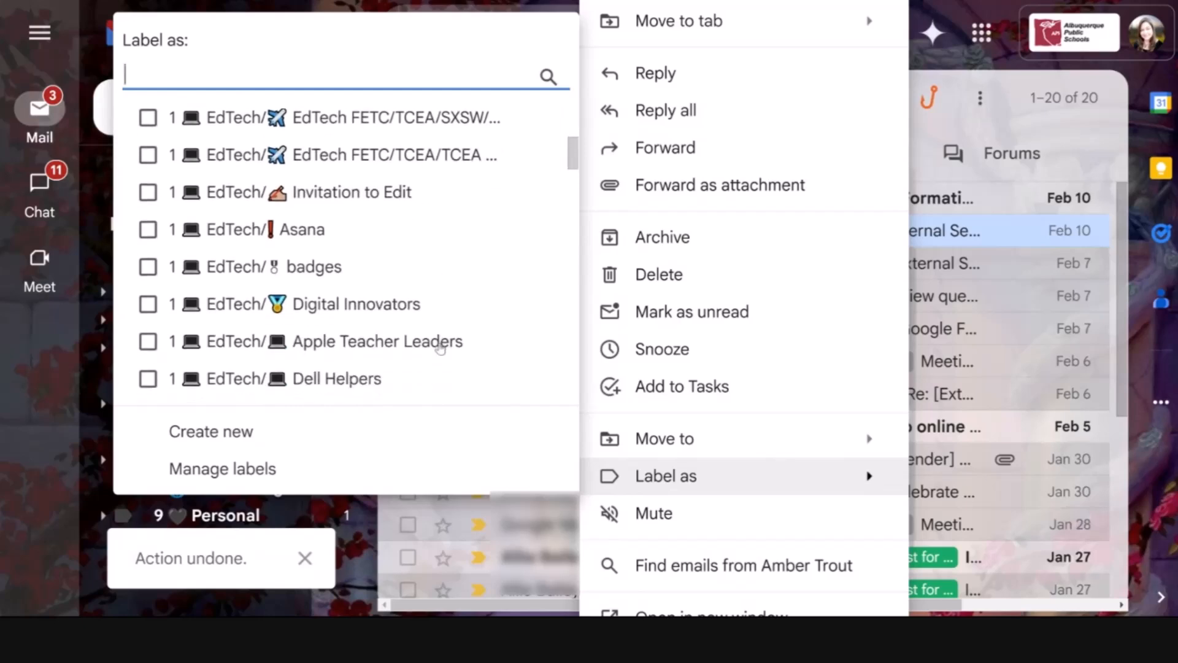
pyautogui.scroll(3, 344, 257)
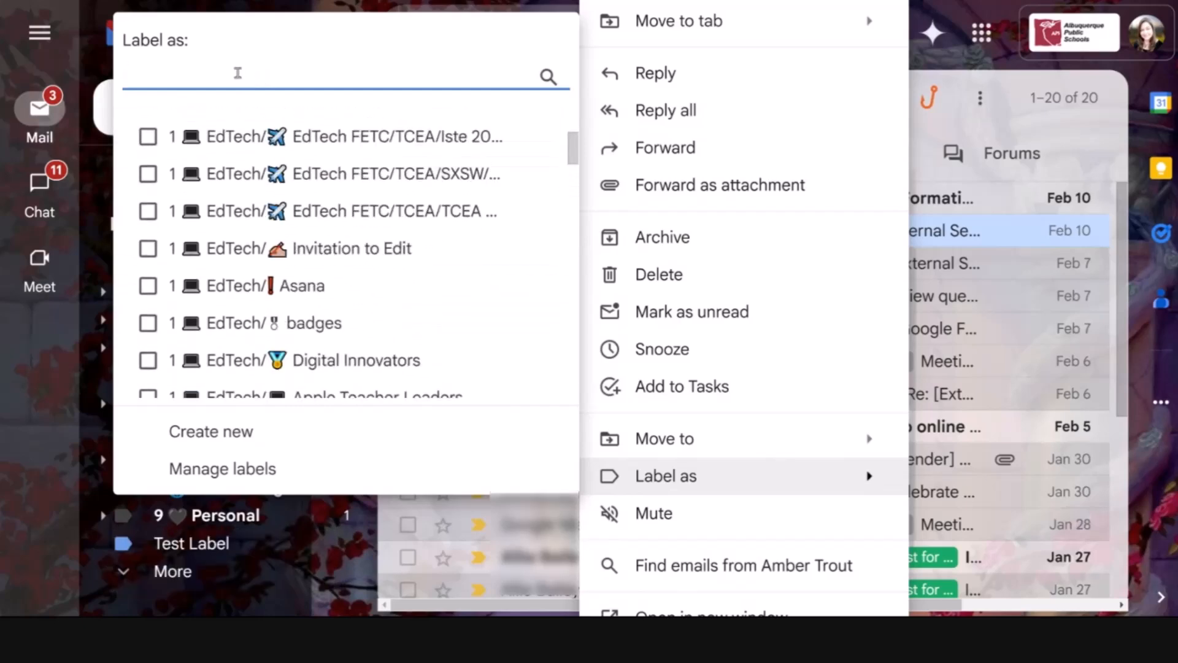
pyautogui.write('ai')
pyautogui.click(148, 132)
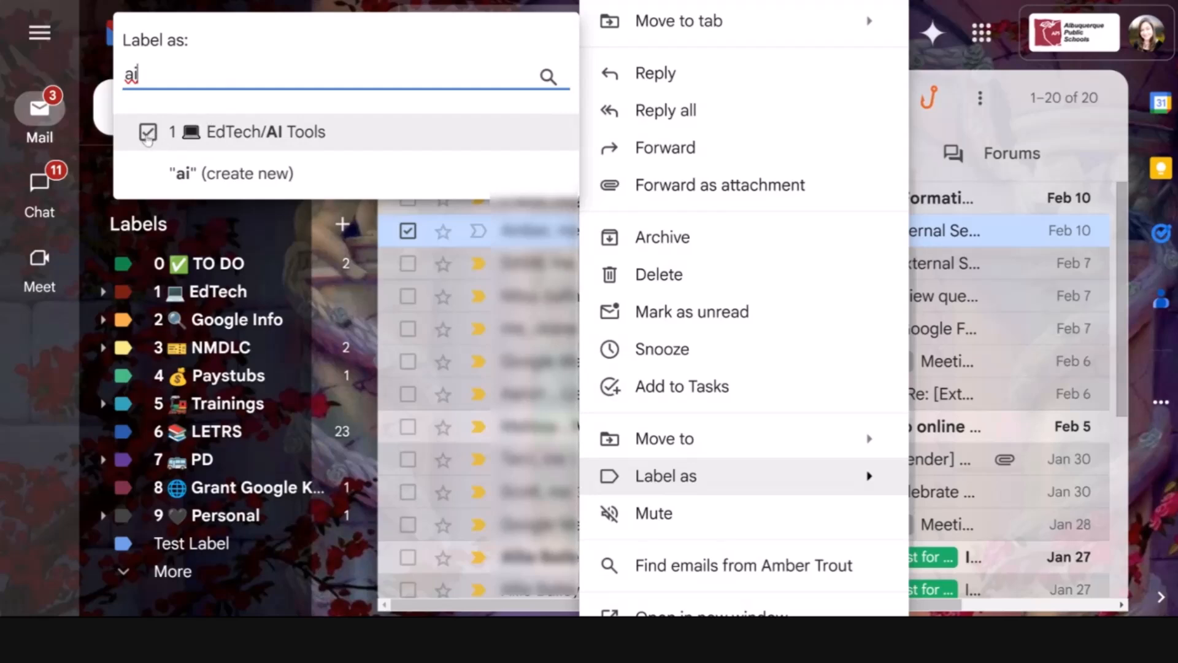
pyautogui.click(147, 139)
pyautogui.click(148, 138)
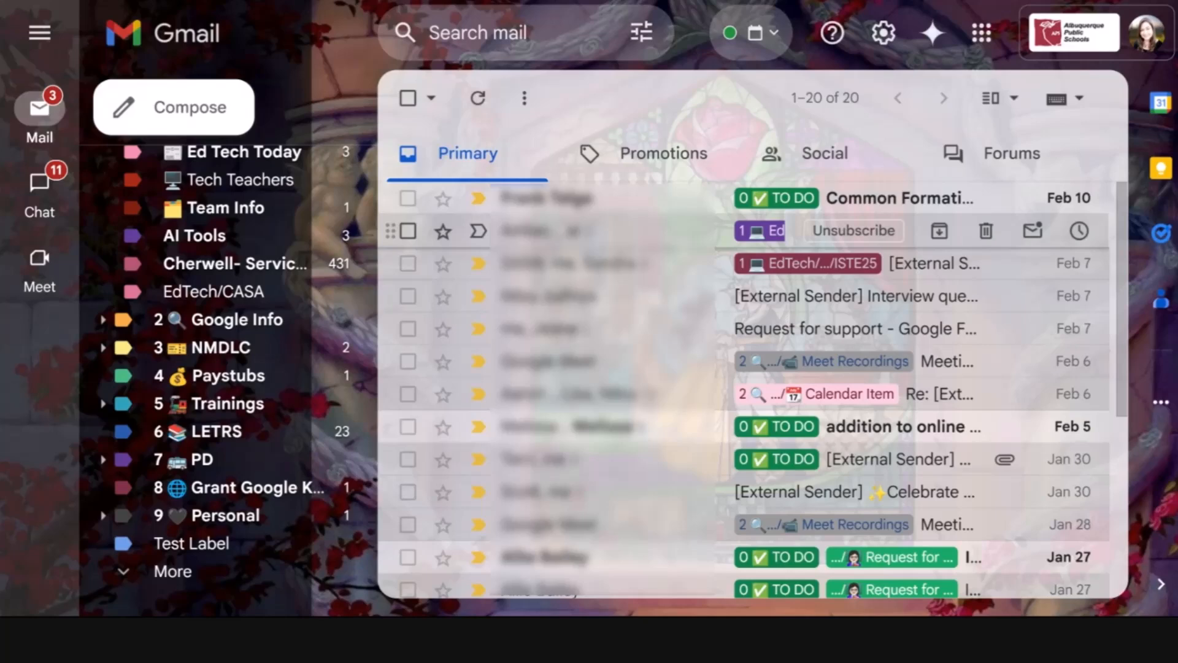
# Move the Feb 10 email from the inbox into the "AI Tools" sublabel and open that label to check for it
pyautogui.moveTo(534, 231); pyautogui.dragTo(202, 239)
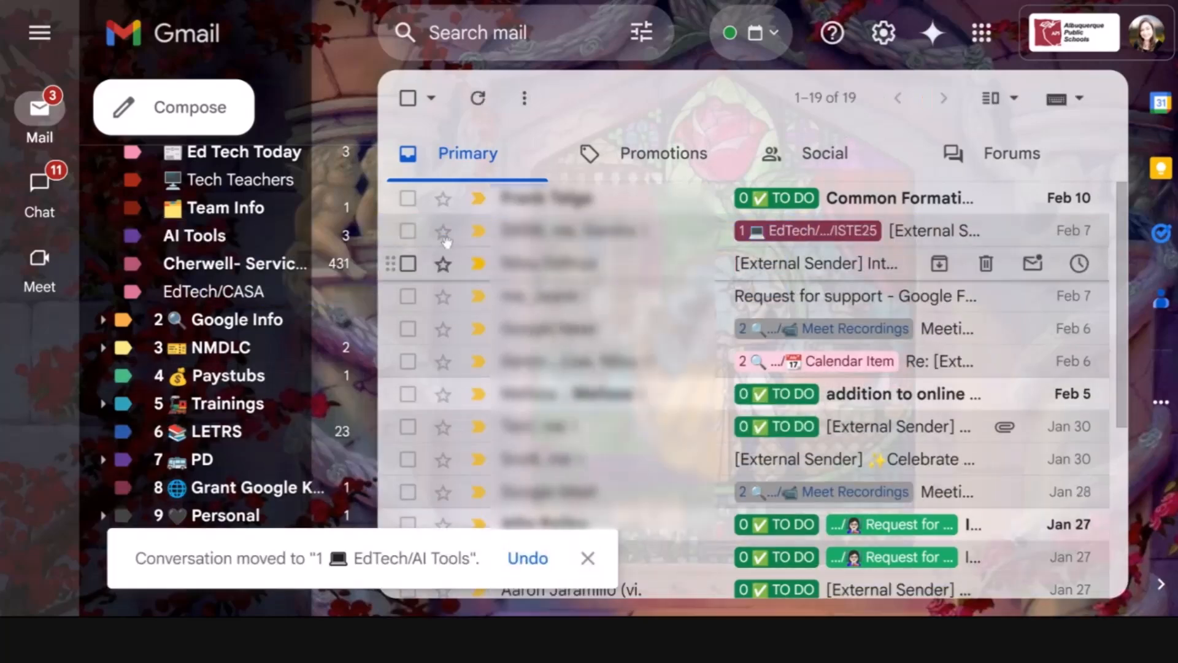
pyautogui.click(186, 236)
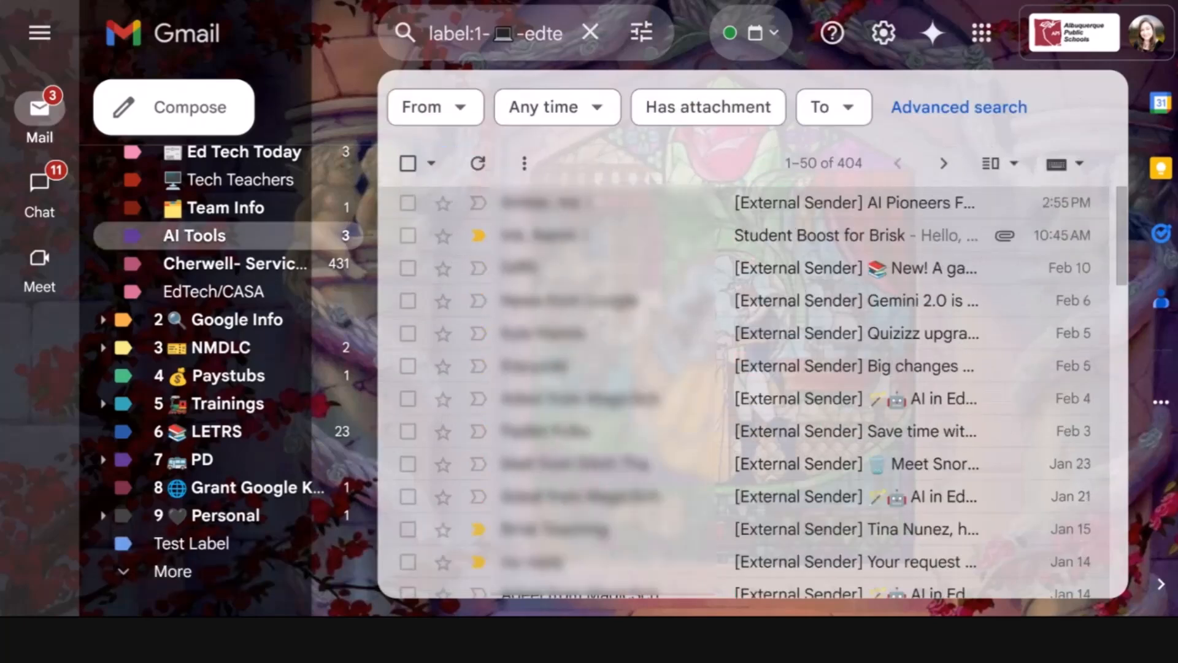
# Move the first email in "AI Tools" back to the inbox and leave the "1 💻 EdTech" label collapsed
pyautogui.scroll(10, 245, 245)
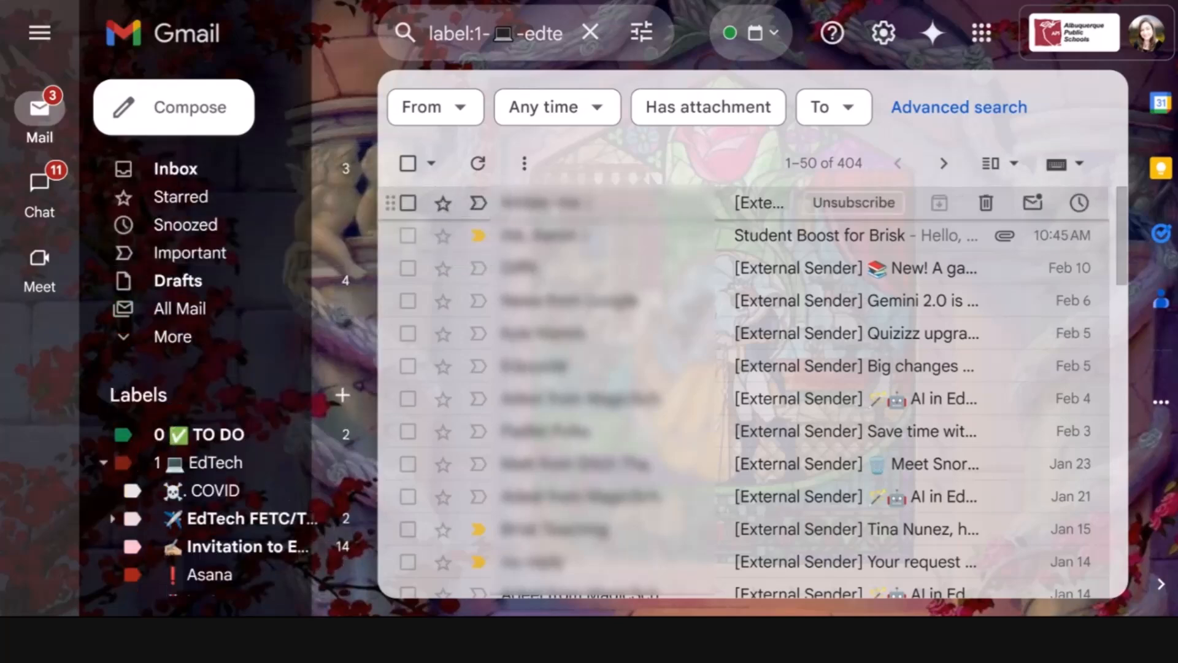
pyautogui.moveTo(485, 203); pyautogui.dragTo(206, 170)
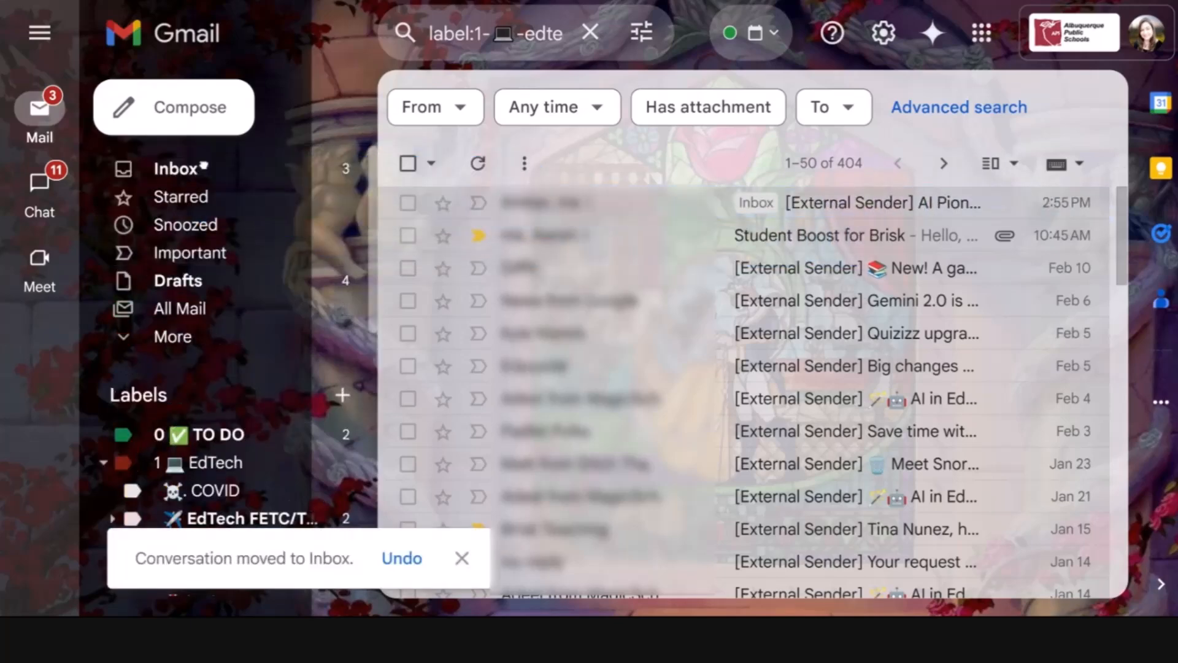
pyautogui.scroll(-3, 205, 276)
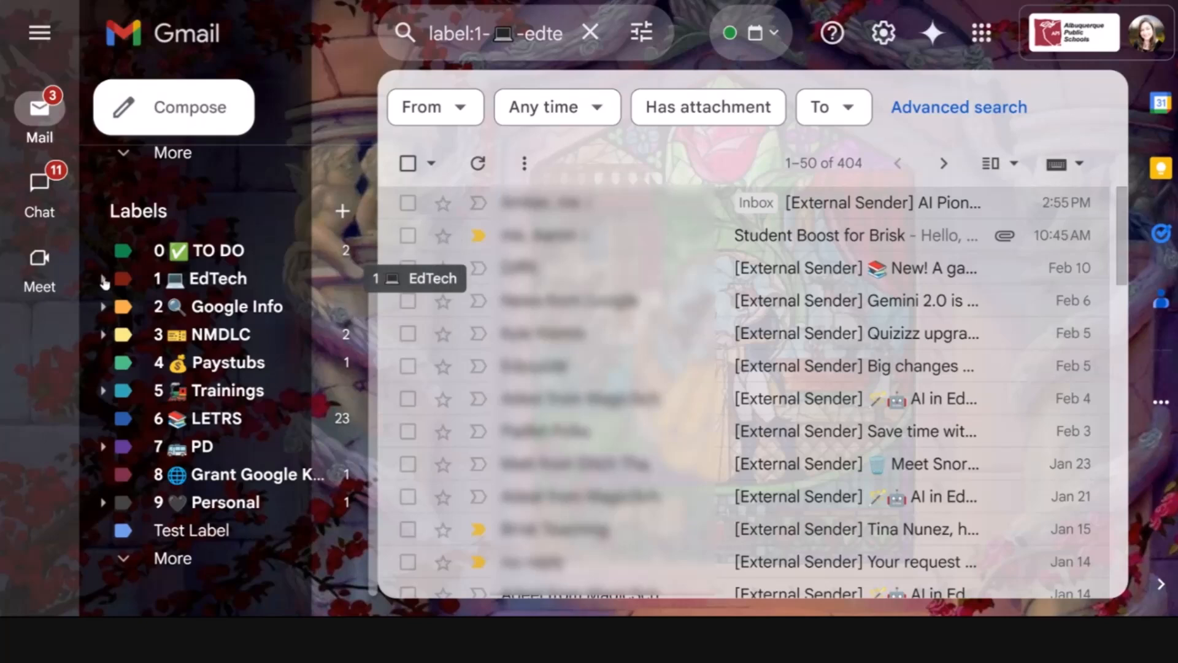
pyautogui.click(103, 280)
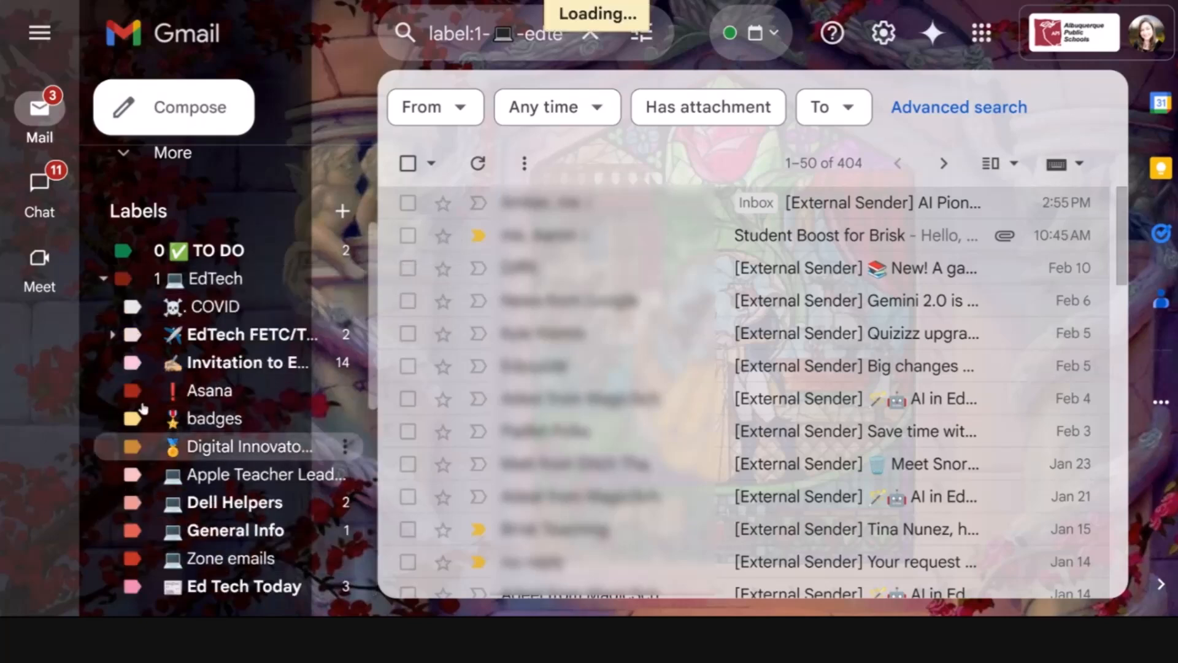
pyautogui.click(103, 279)
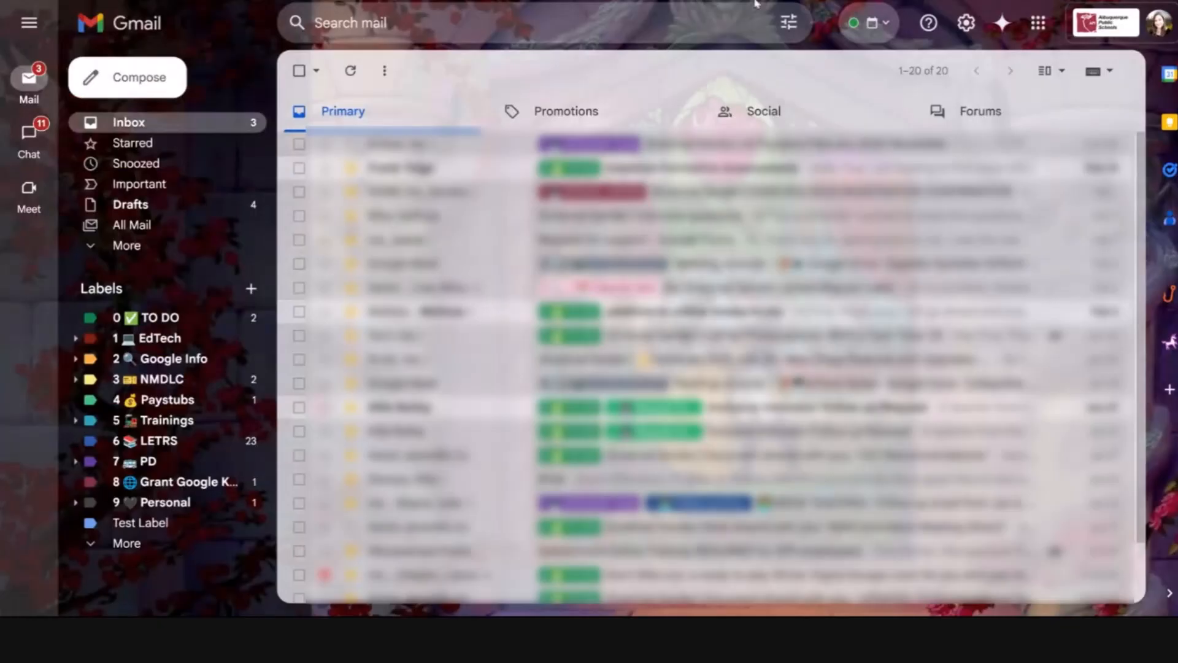
# In the inbox settings, turn off the Promotions, Social and Forums categories
pyautogui.click(967, 23)
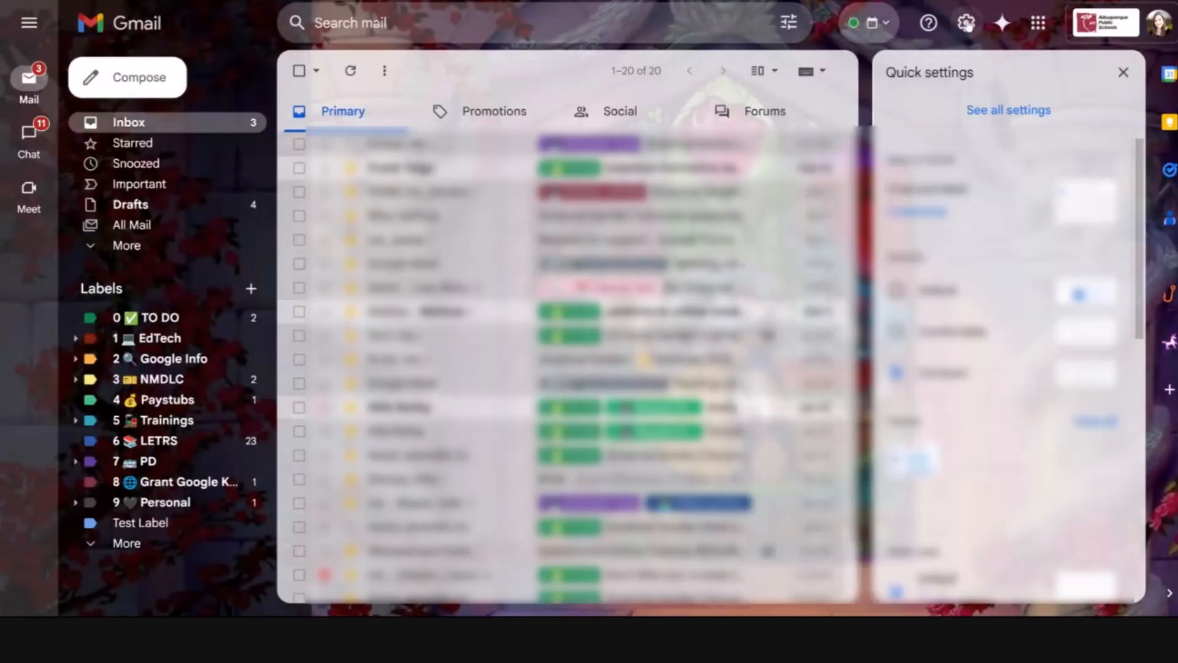
pyautogui.click(997, 114)
pyautogui.click(418, 110)
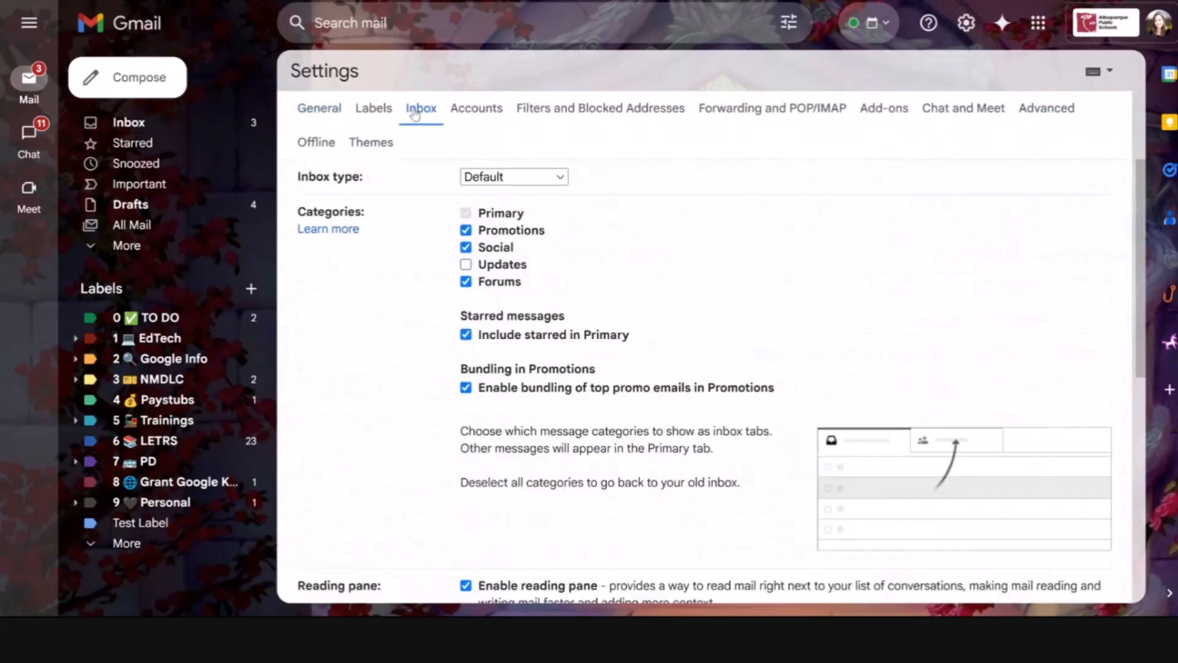
pyautogui.click(466, 232)
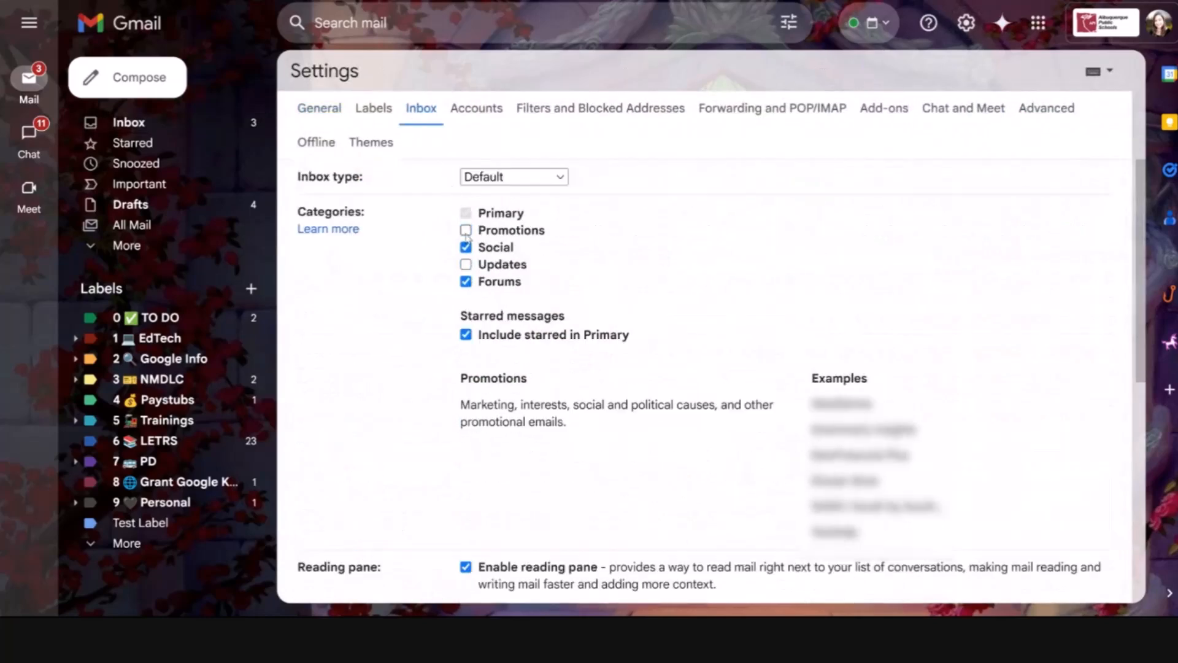
pyautogui.click(465, 282)
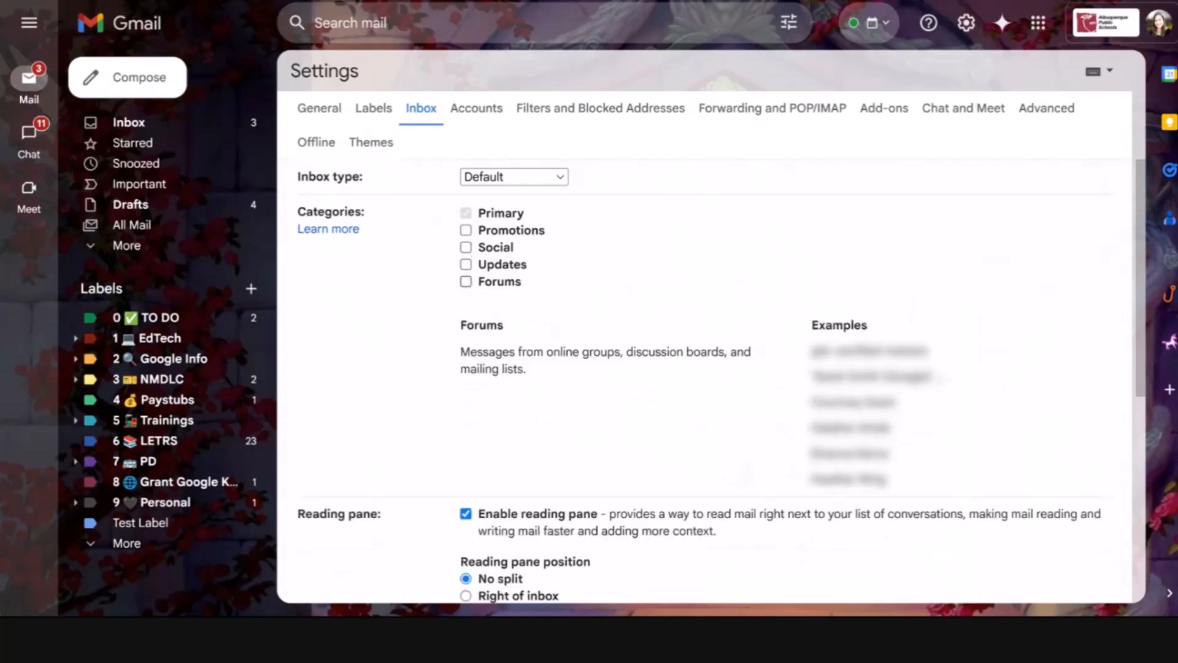
# Turn the Forums, Social and Promotions inbox categories back on
pyautogui.click(465, 281)
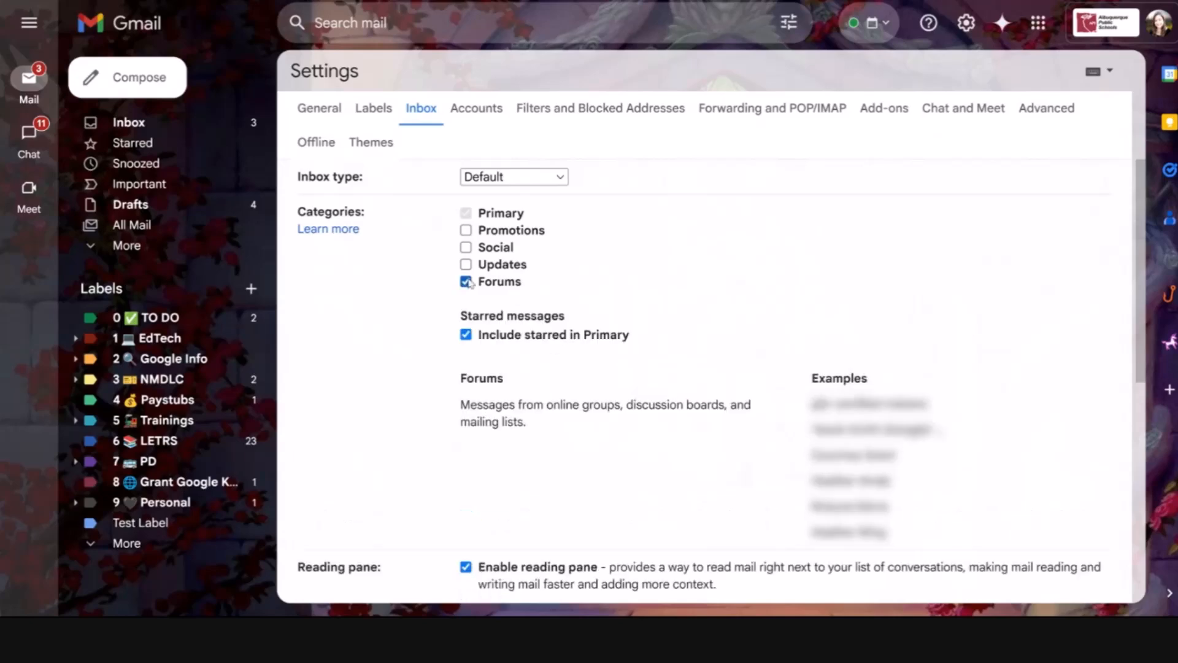
pyautogui.click(465, 247)
pyautogui.click(466, 231)
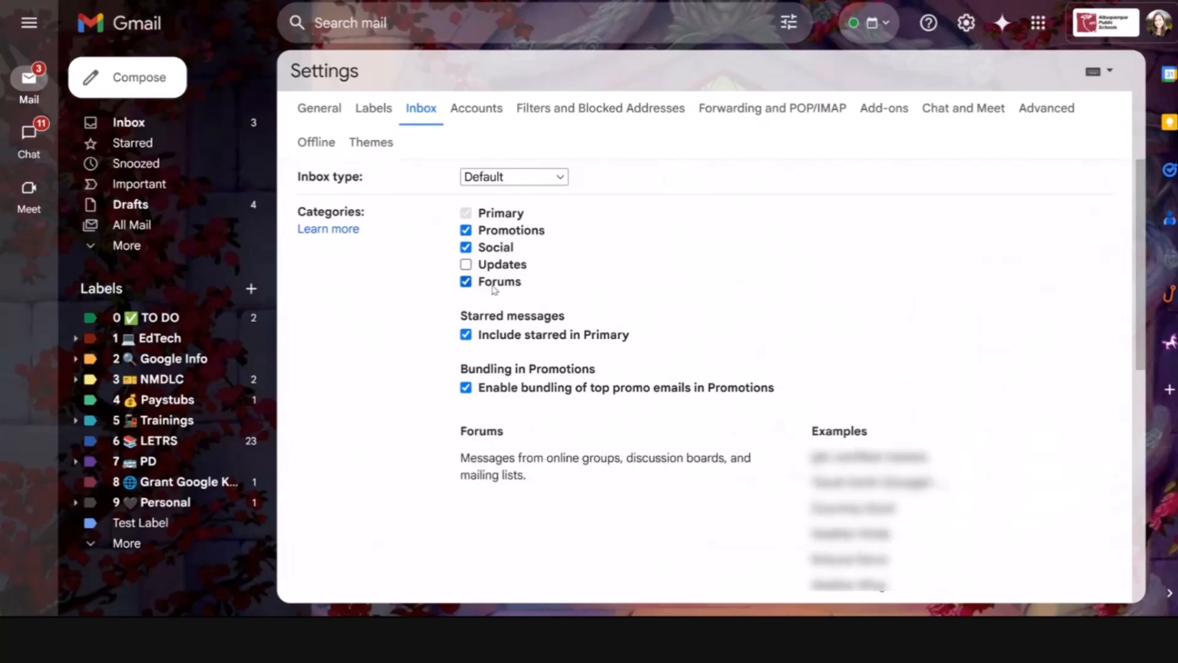
# Review the label settings for showing or hiding system labels, categories and custom labels, and check the additional mail folders
pyautogui.click(379, 114)
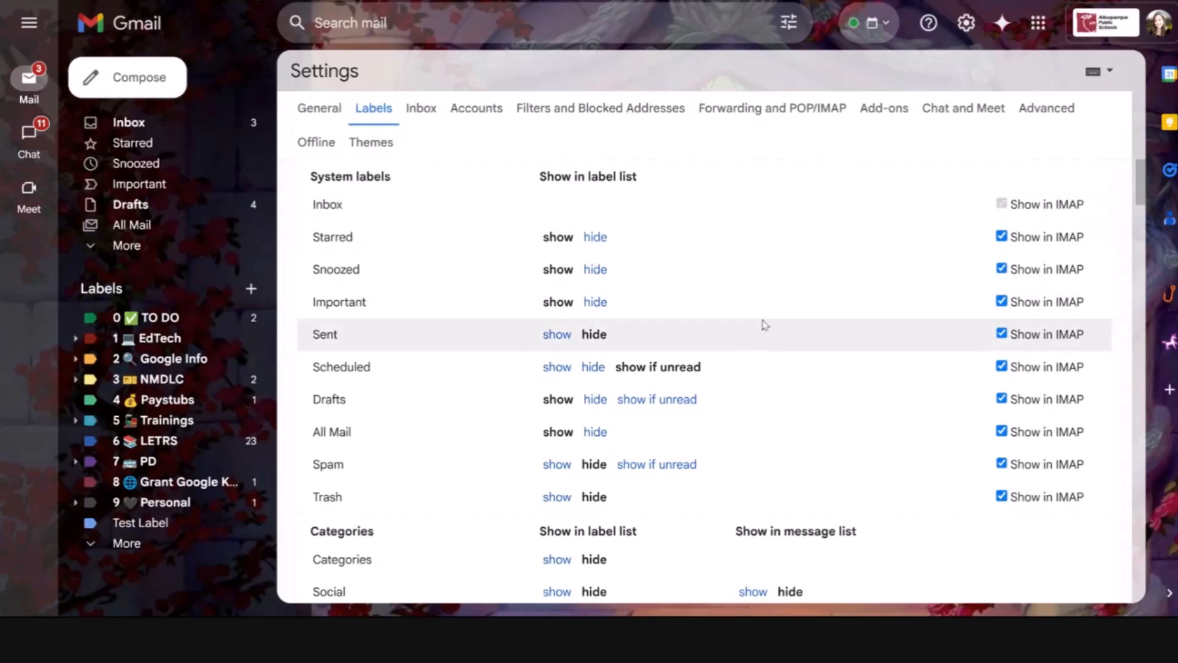
pyautogui.scroll(-1, 764, 325)
pyautogui.scroll(-8, 764, 324)
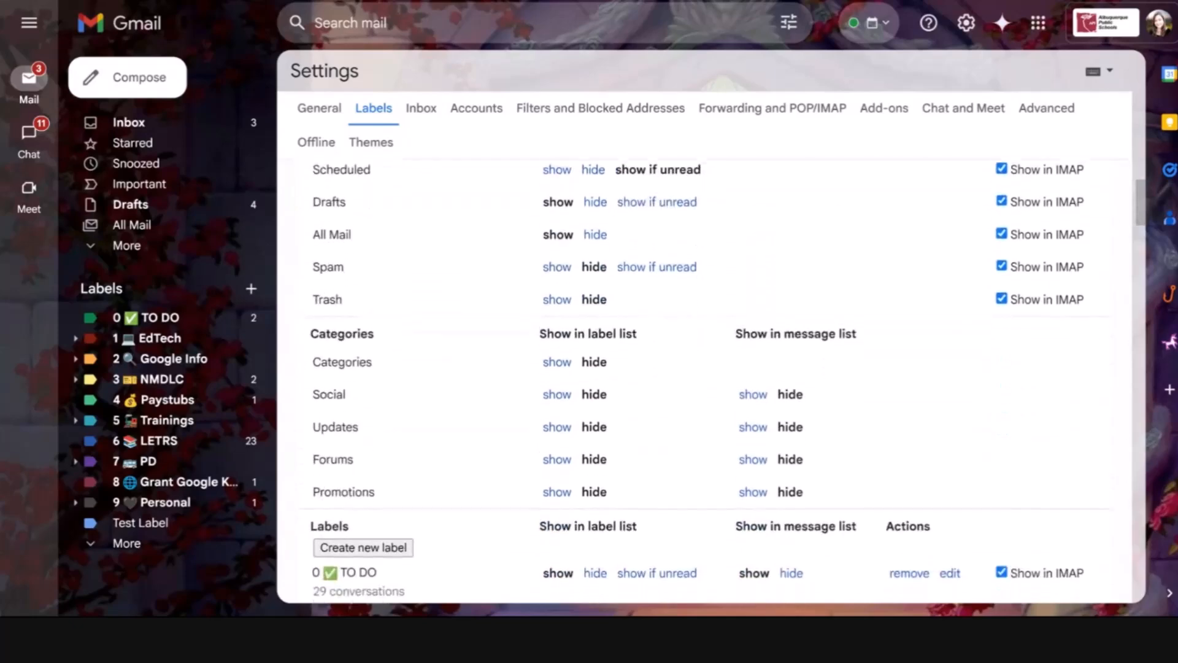
pyautogui.scroll(-1, 764, 324)
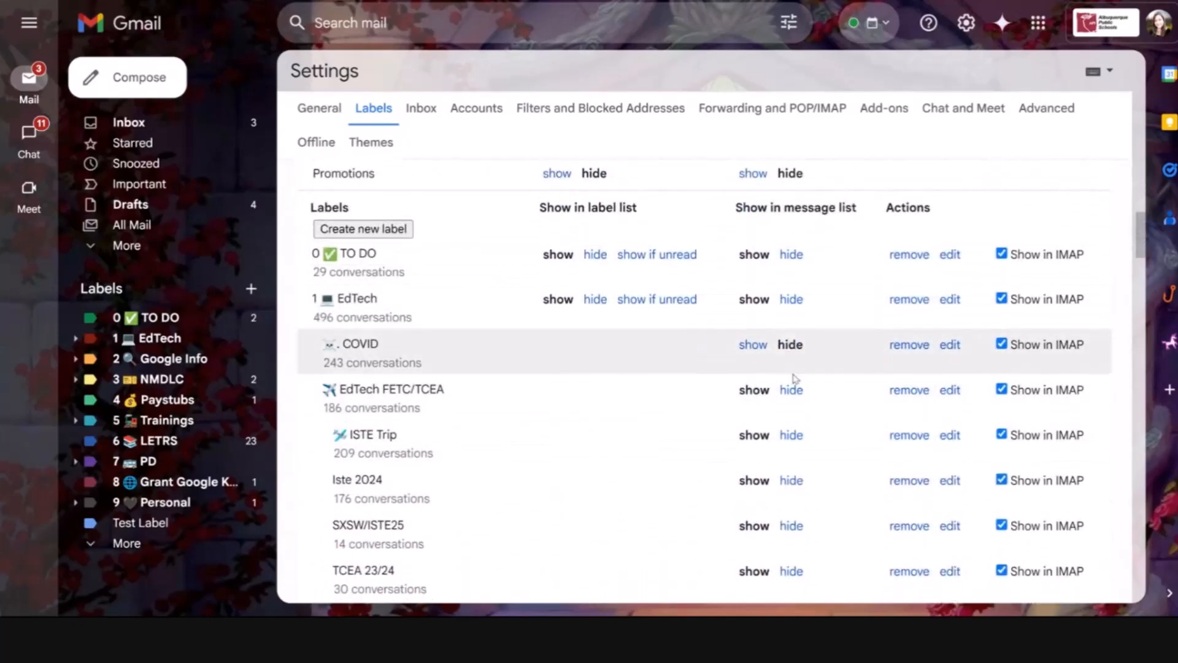
pyautogui.scroll(-2, 783, 526)
pyautogui.scroll(12, 783, 527)
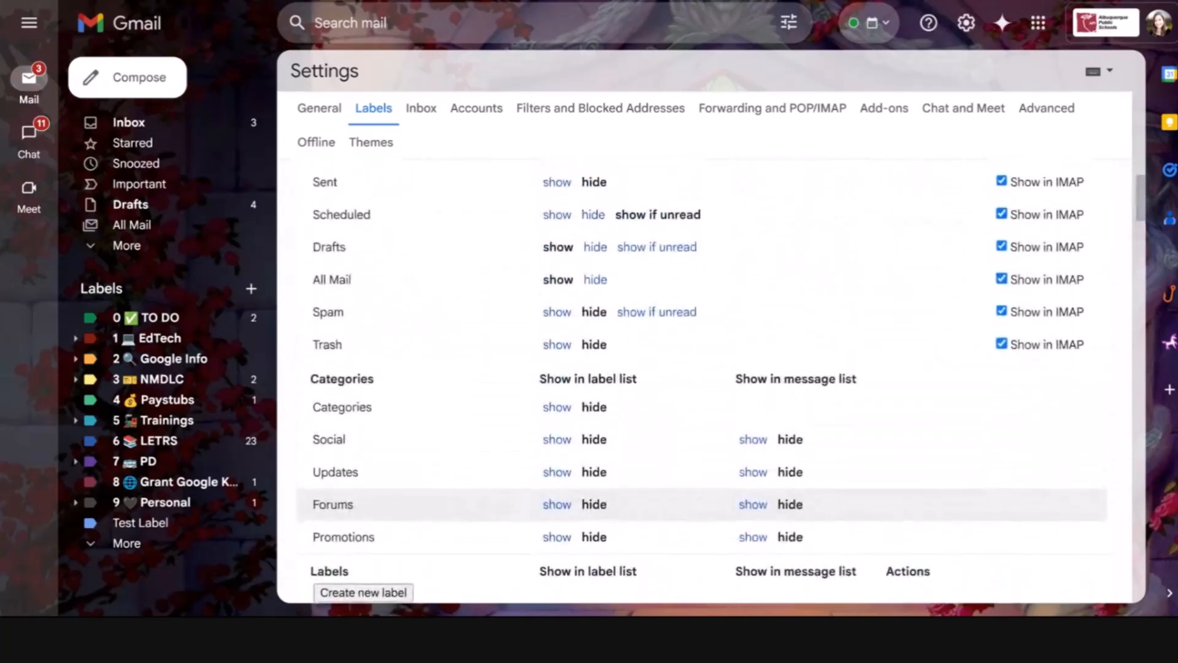
pyautogui.scroll(1, 613, 338)
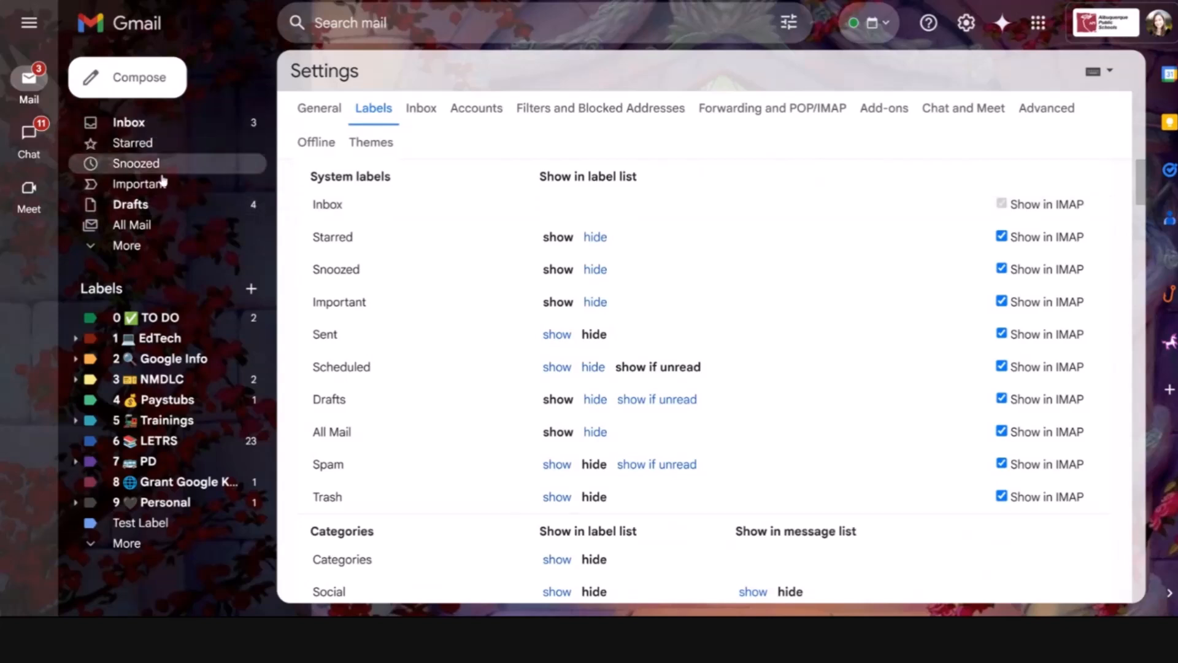
pyautogui.click(126, 245)
pyautogui.click(146, 246)
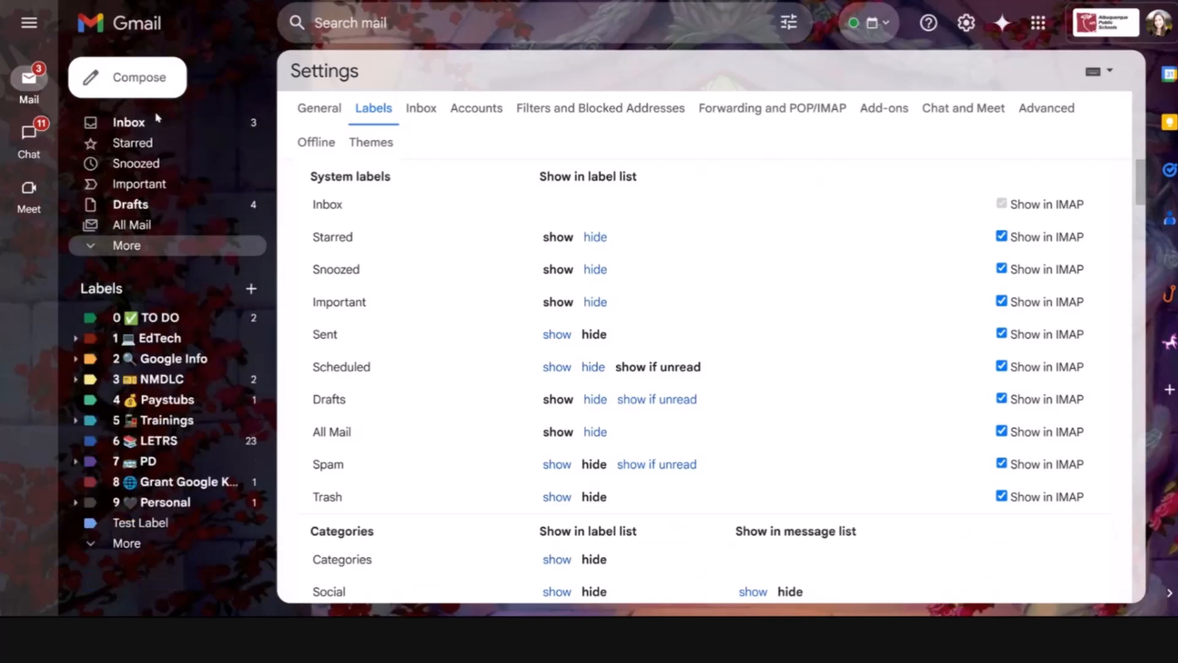
# Return to the inbox and look through the Promotions, Social and Forums categories before going back to Primary
pyautogui.click(157, 119)
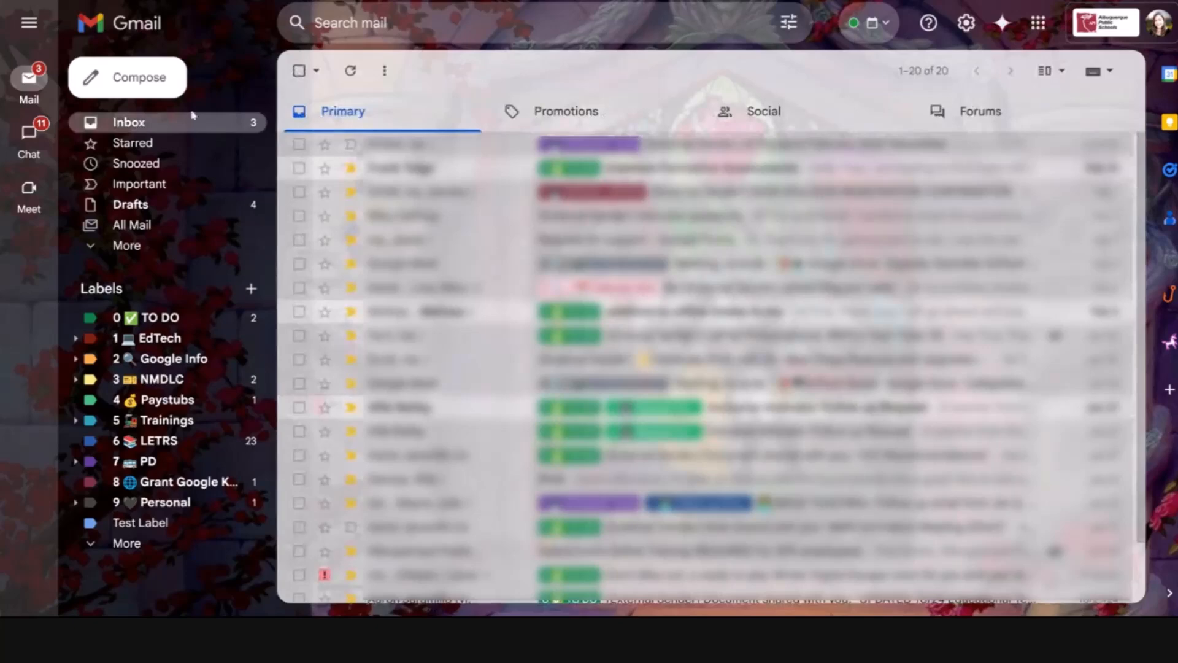
pyautogui.click(560, 119)
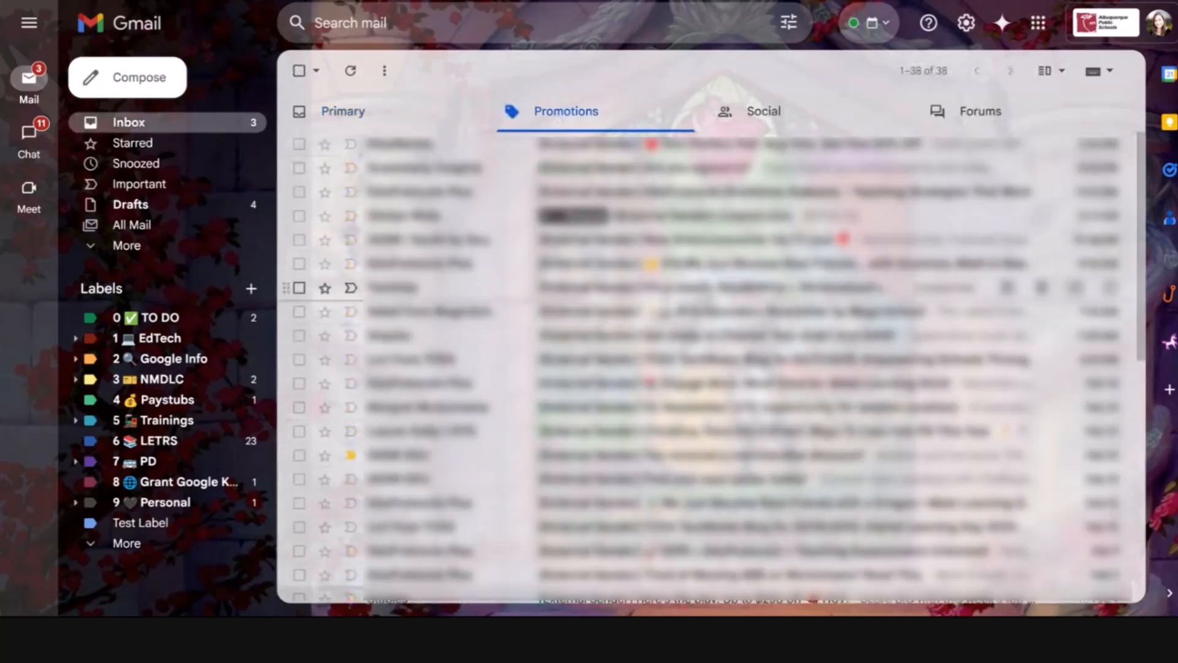
pyautogui.click(797, 111)
pyautogui.click(987, 108)
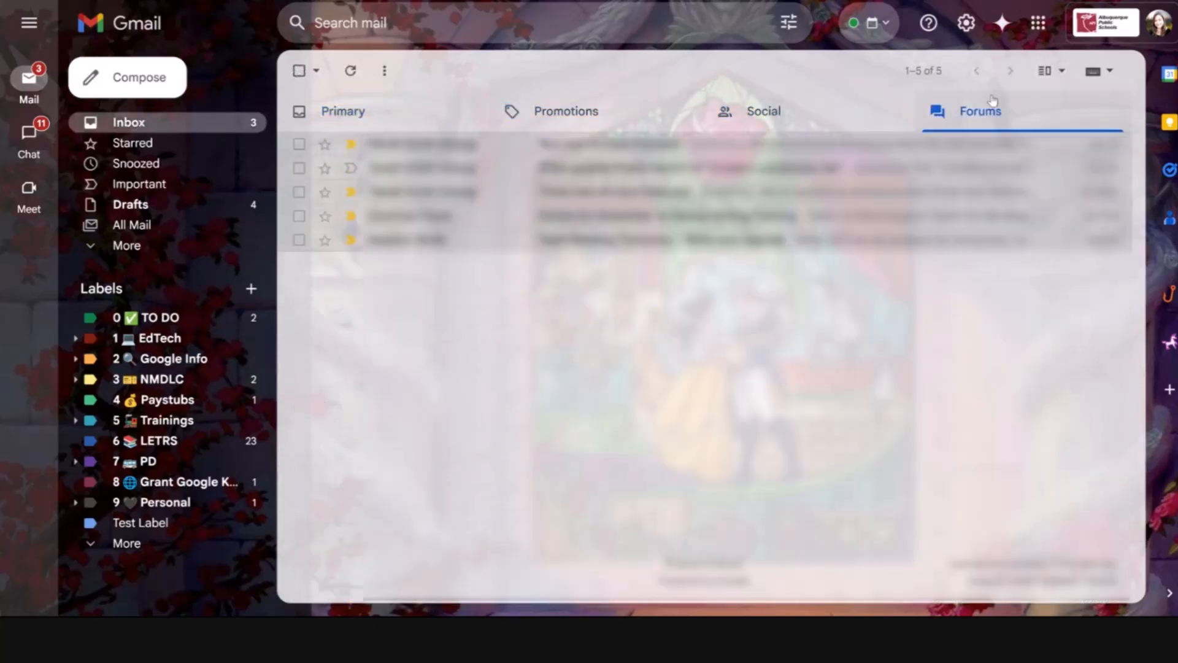
pyautogui.click(325, 110)
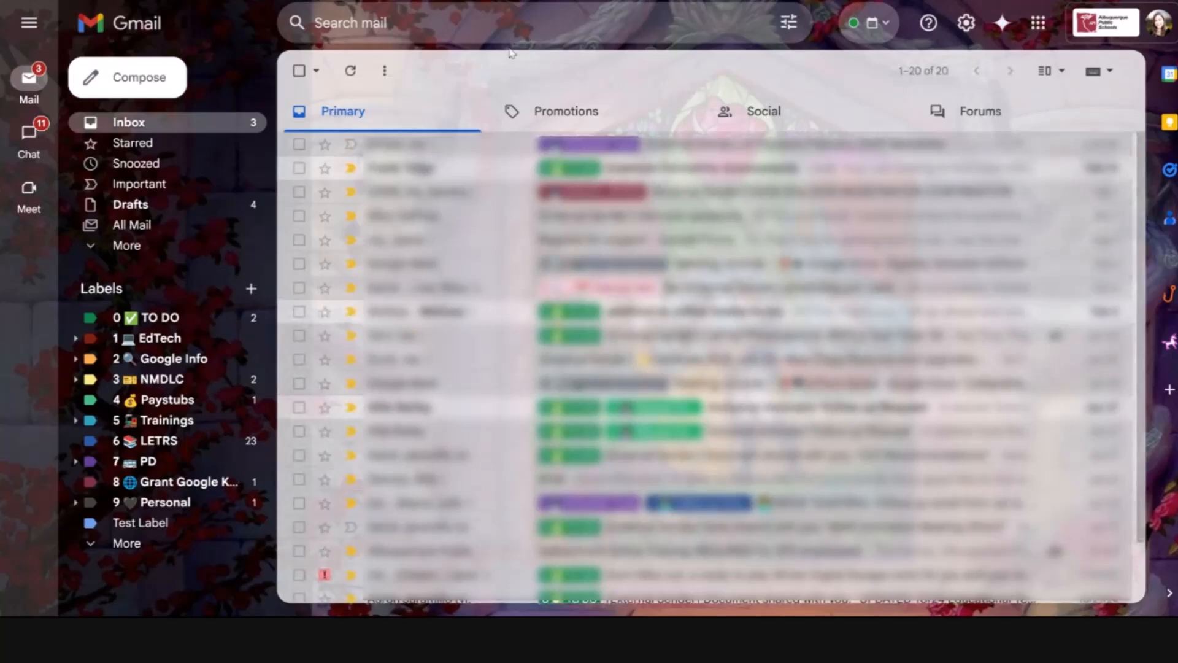
pyautogui.click(512, 105)
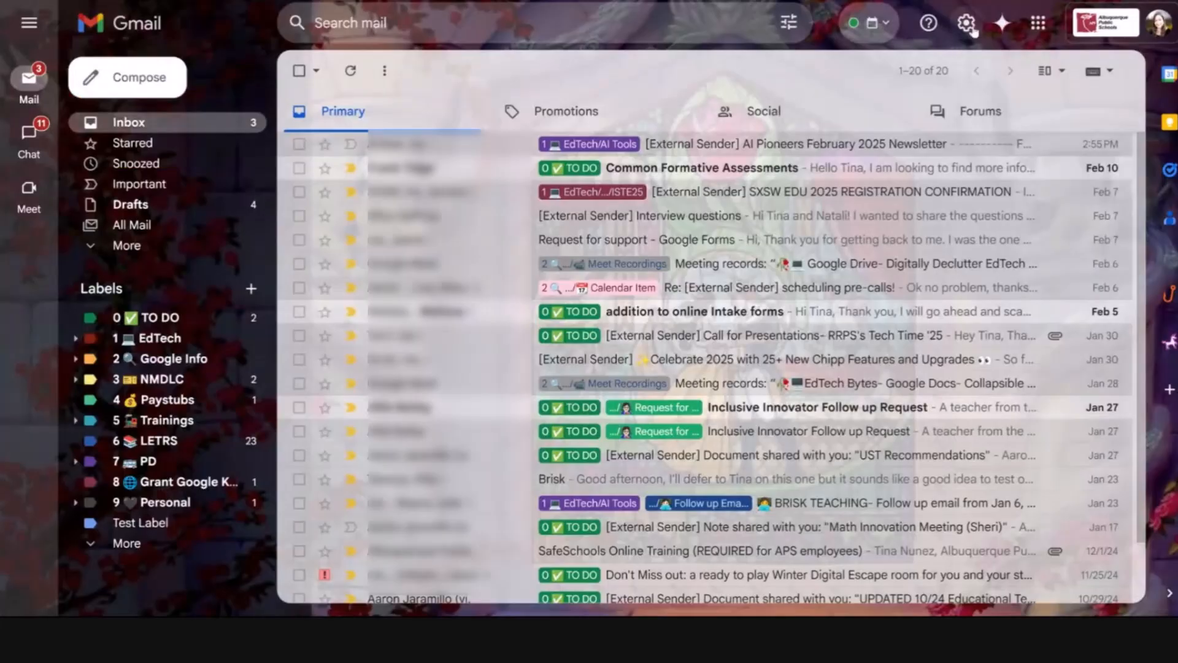
# Review the existing mail filters in the Filters and Blocked Addresses settings
pyautogui.click(966, 23)
pyautogui.click(996, 113)
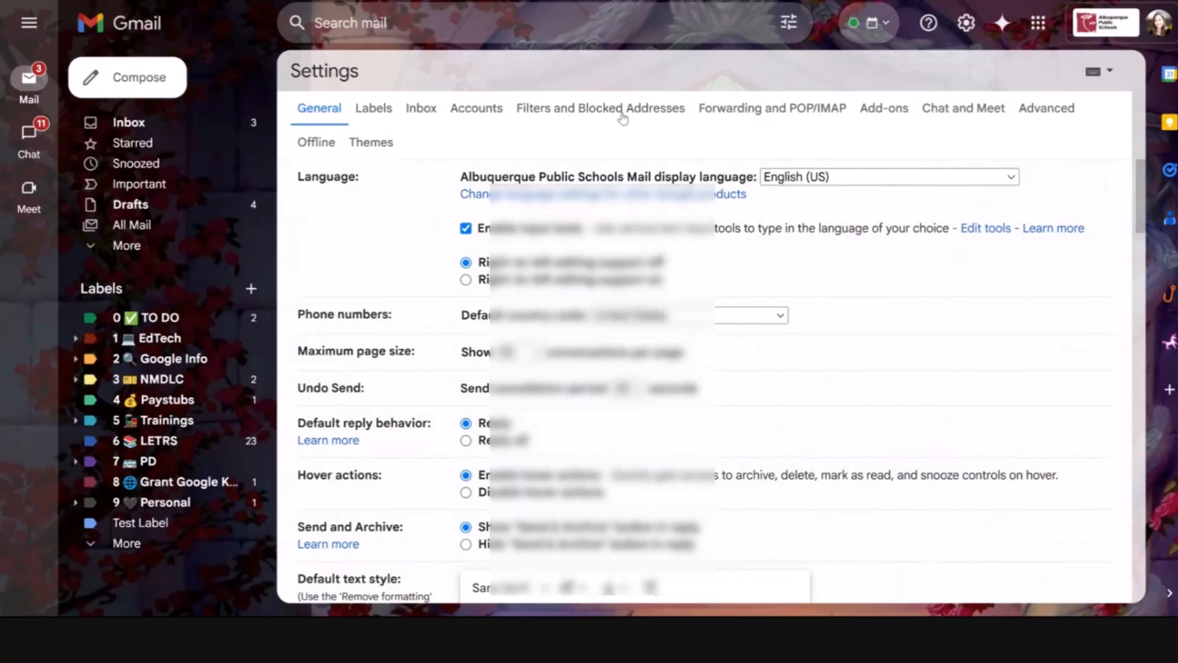
pyautogui.click(587, 109)
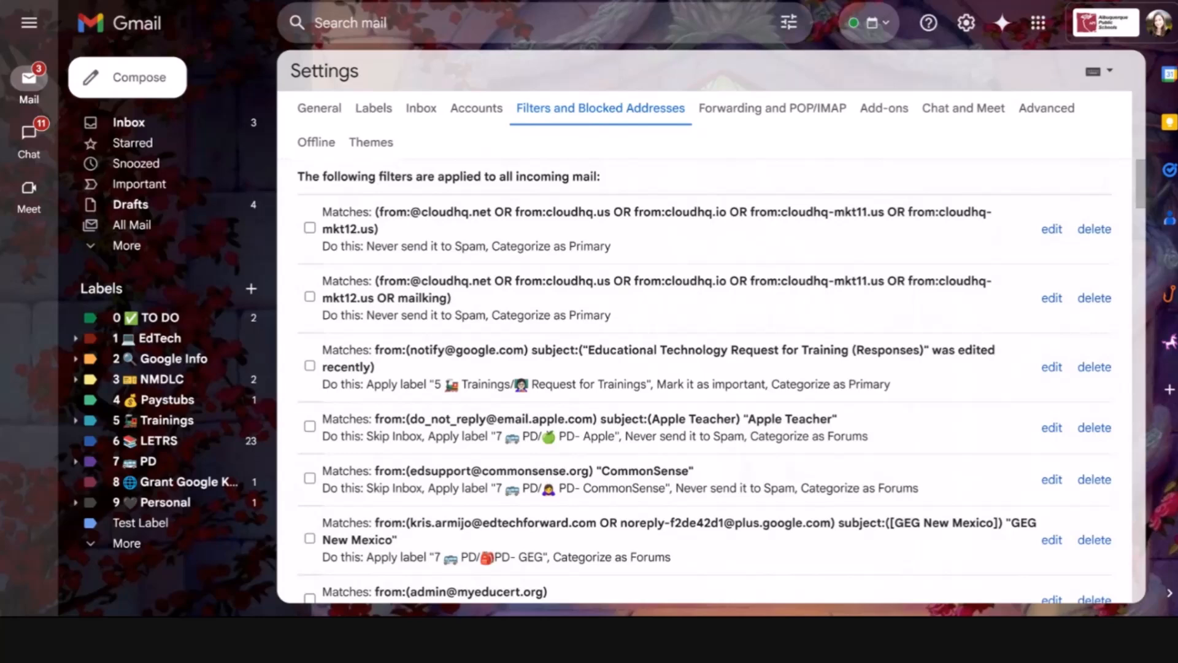
pyautogui.scroll(-10, 706, 368)
# Start a filter from the Sticker Mule "Custom pins" email in Promotions, using its sender as the criterion, and continue to the filter actions
pyautogui.click(150, 120)
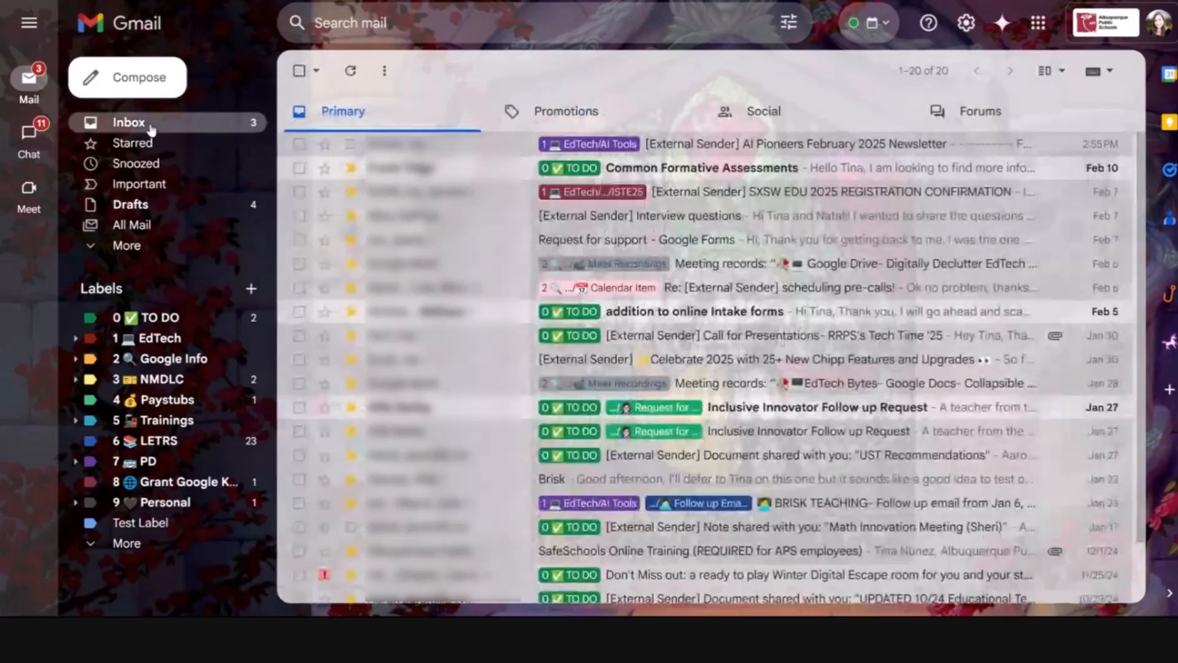
pyautogui.click(571, 112)
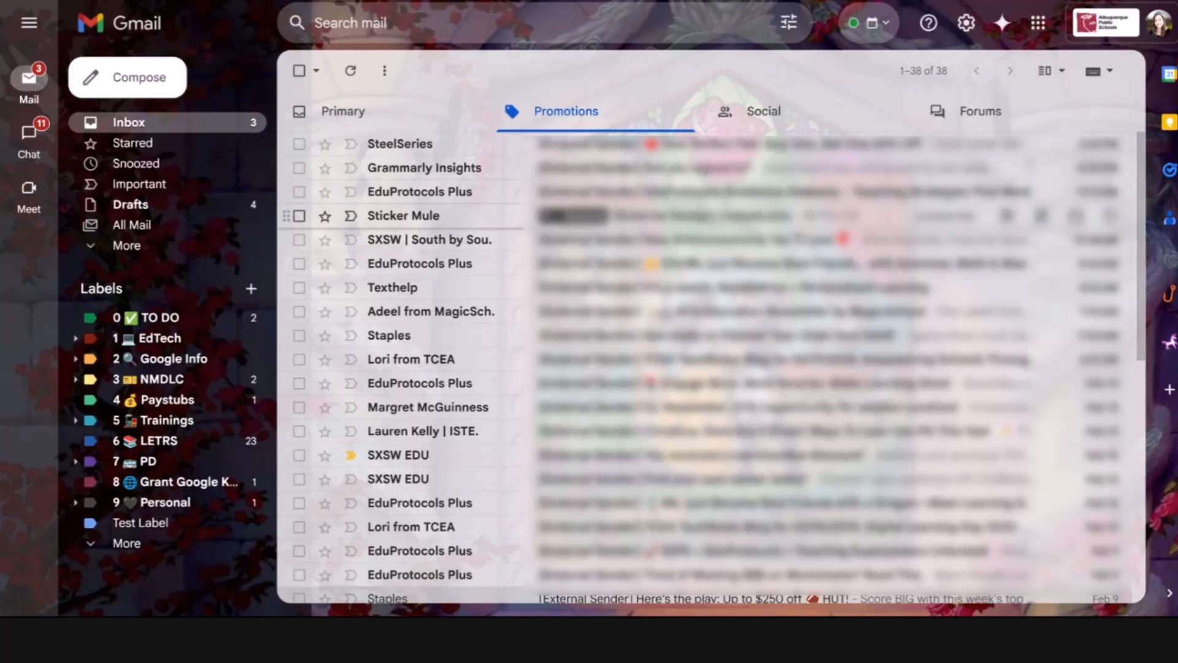
pyautogui.click(654, 217)
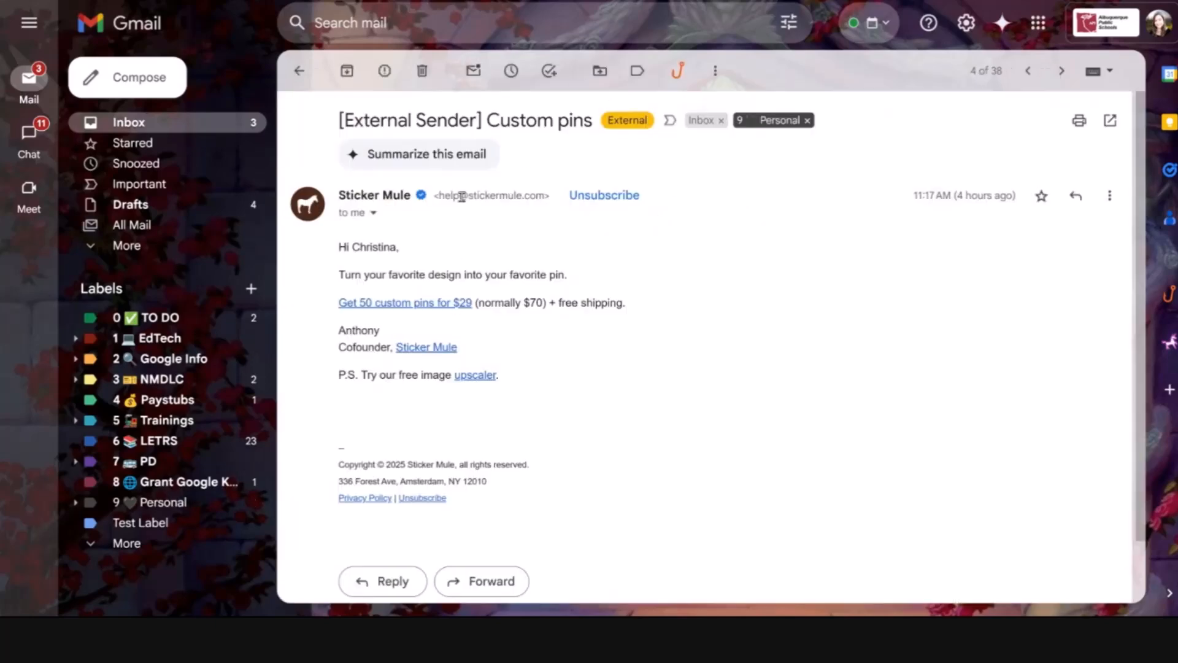
pyautogui.click(715, 69)
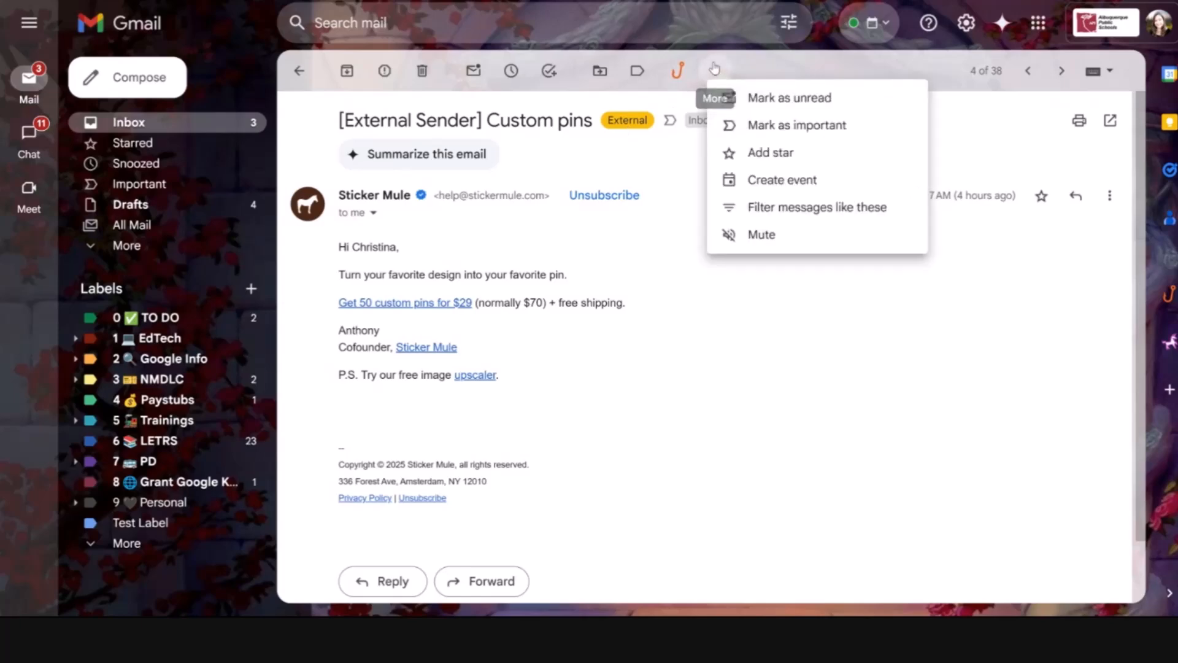
pyautogui.click(770, 207)
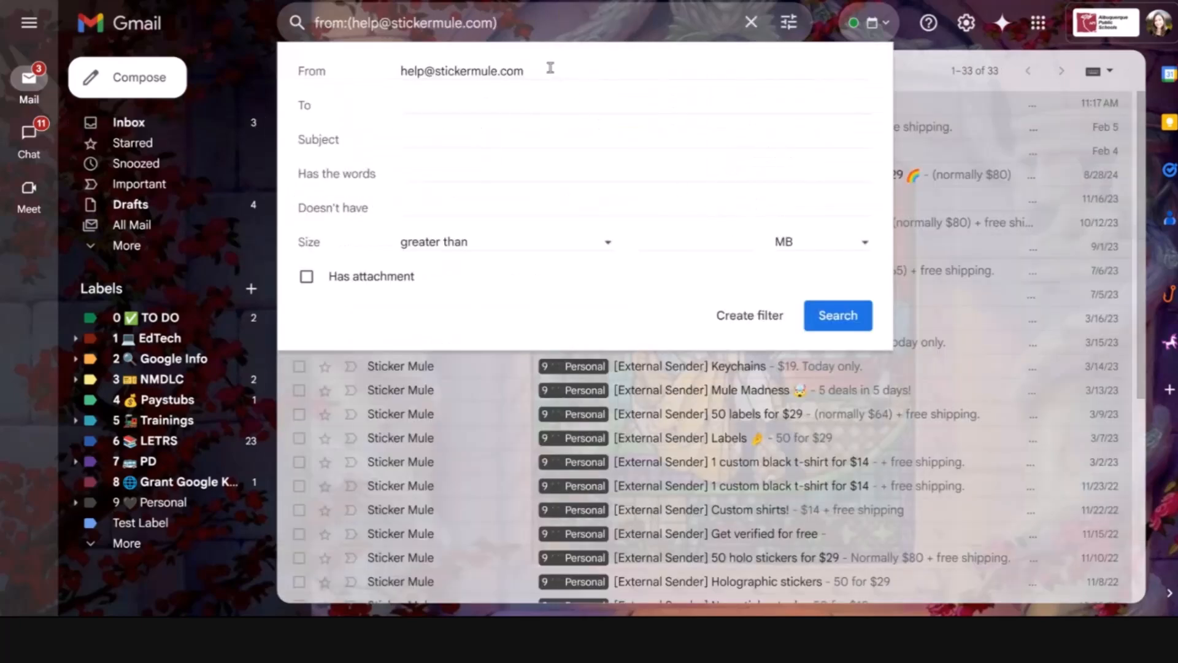
pyautogui.moveTo(535, 71); pyautogui.dragTo(386, 72)
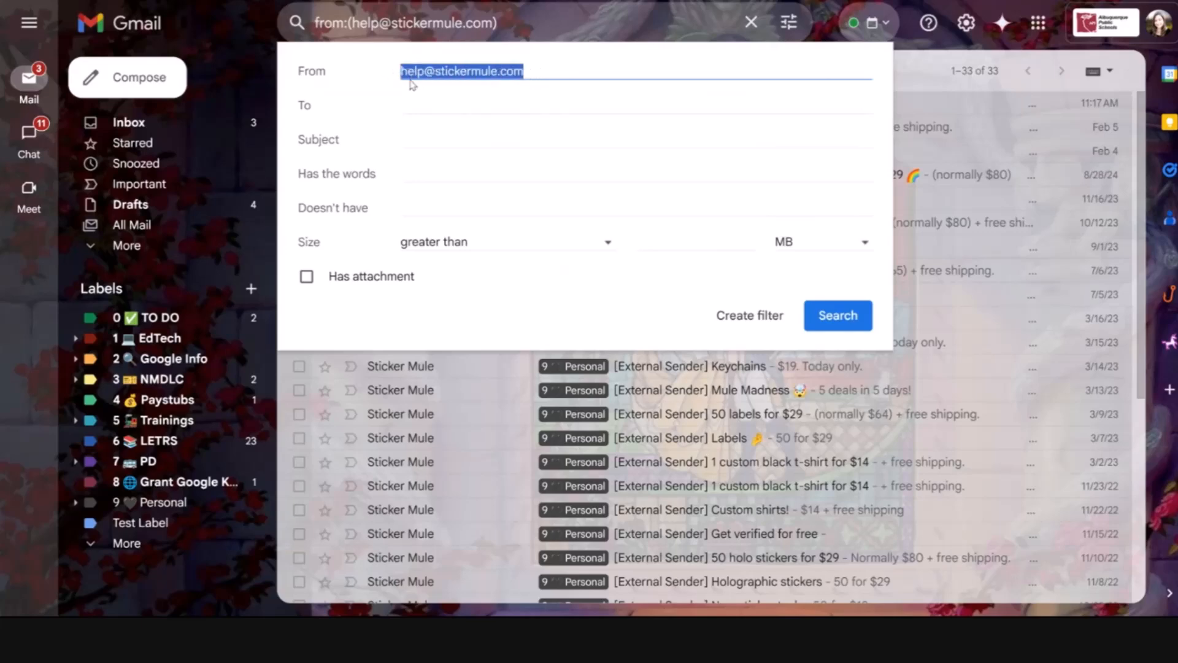
pyautogui.click(741, 315)
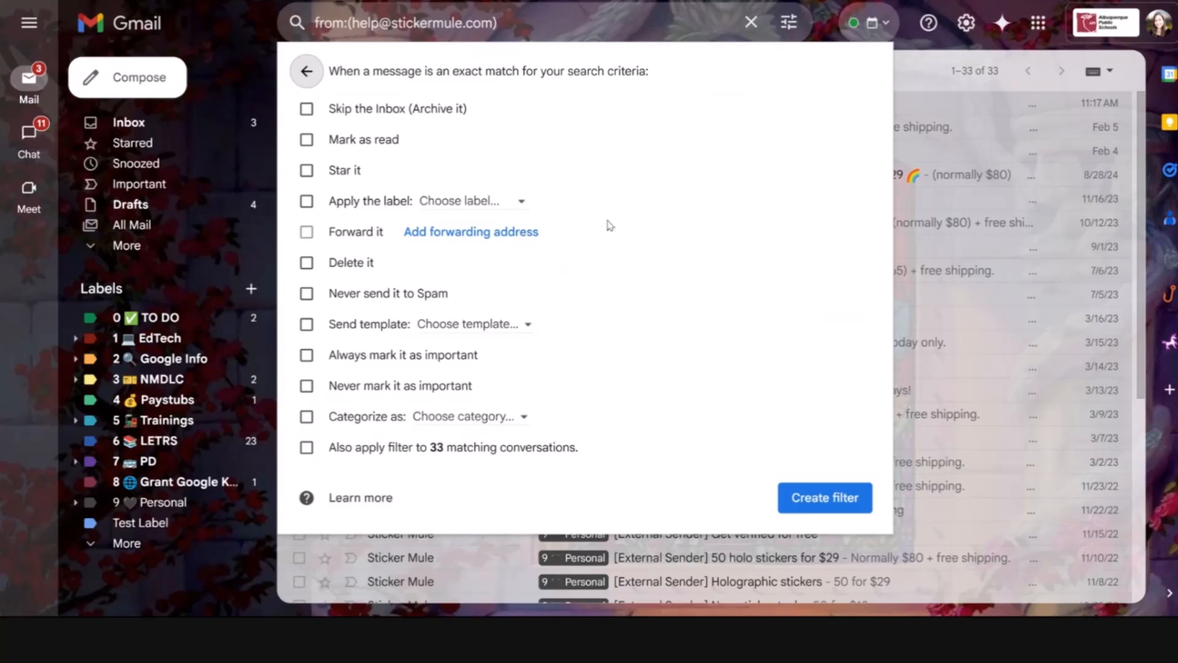
# Try filter actions that skip the Inbox, categorize as Promotions and include matching conversations, and leave the form without creating the filter
pyautogui.click(306, 109)
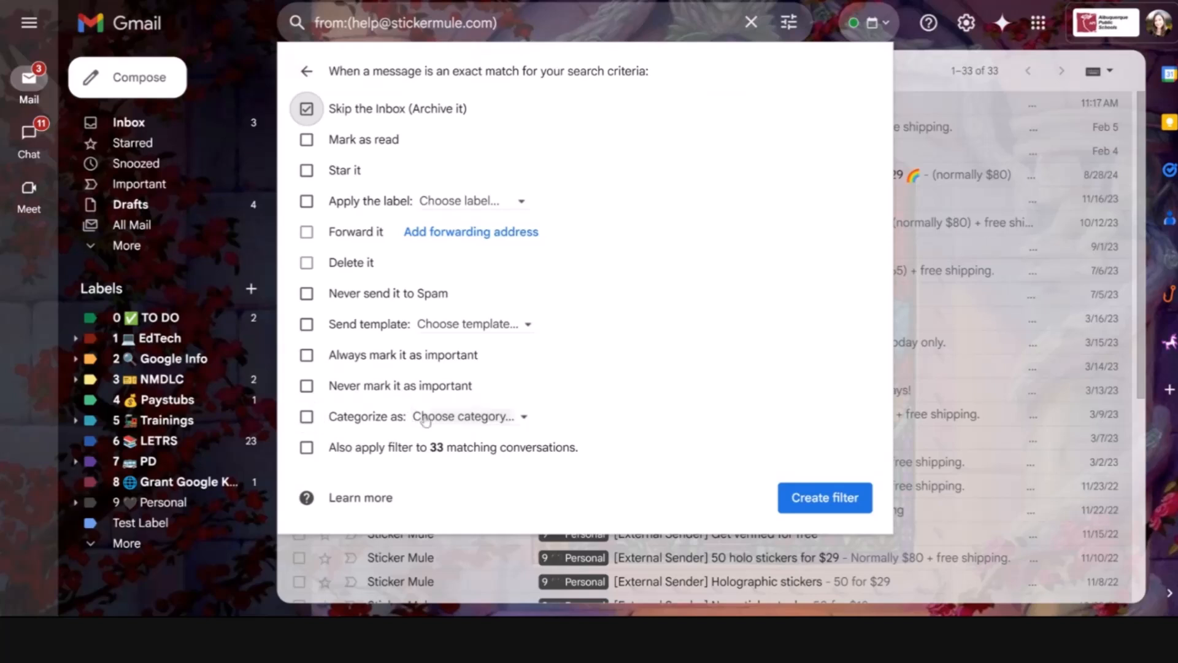
pyautogui.click(306, 417)
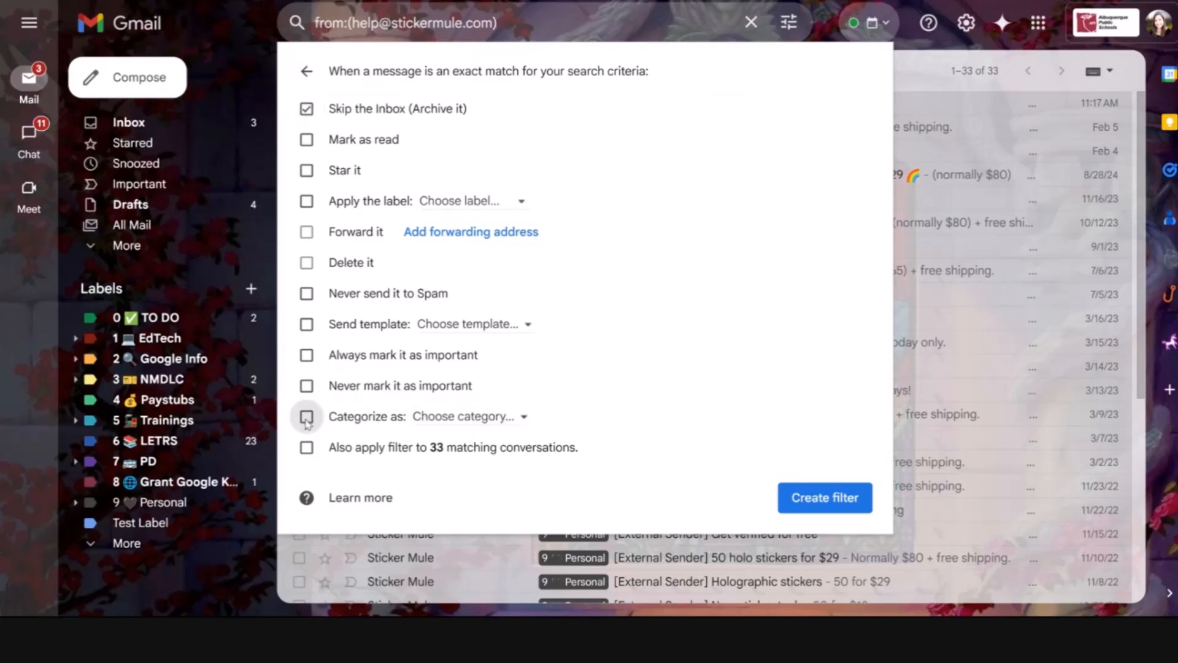
pyautogui.click(443, 418)
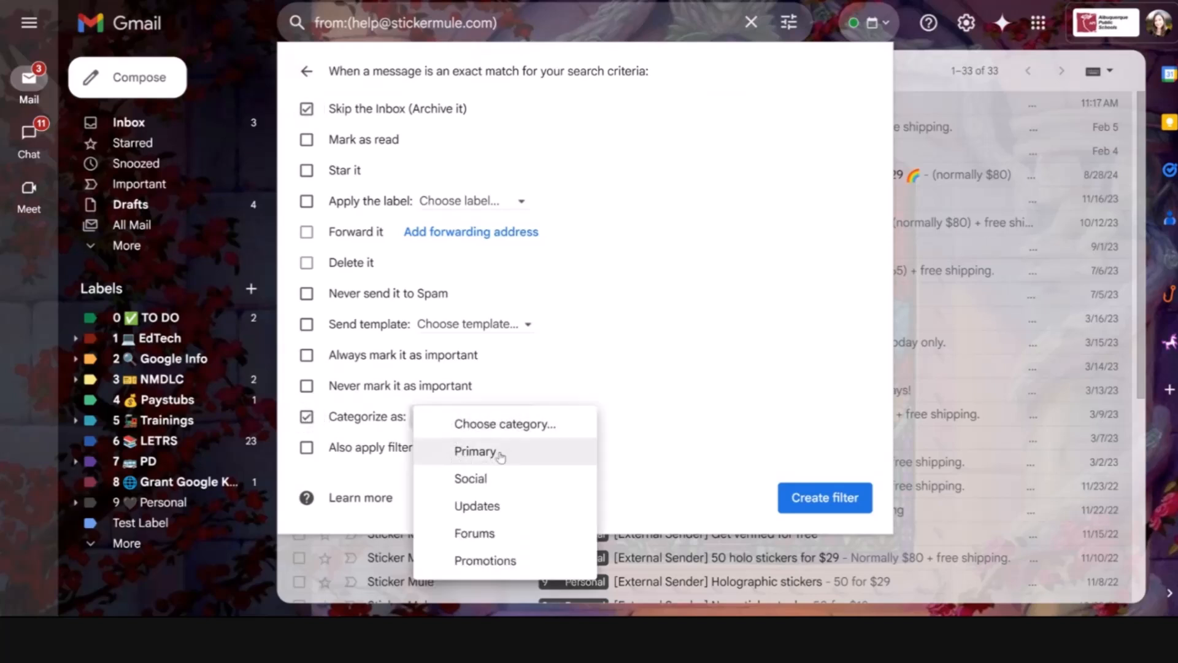
pyautogui.click(494, 562)
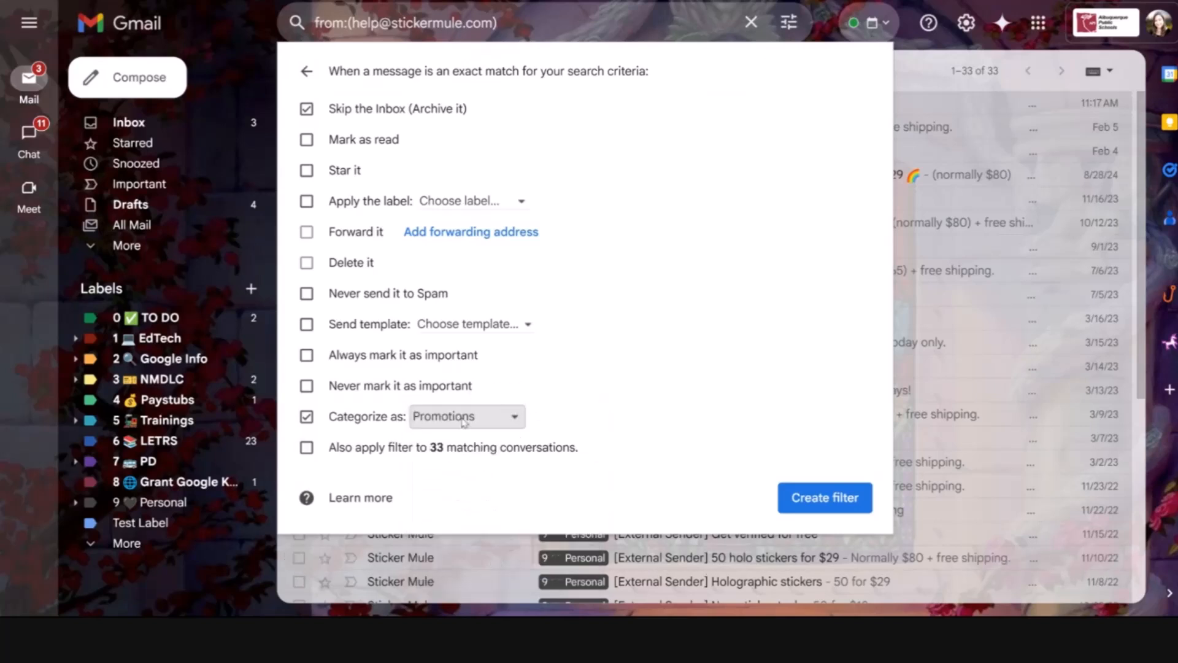
pyautogui.click(307, 448)
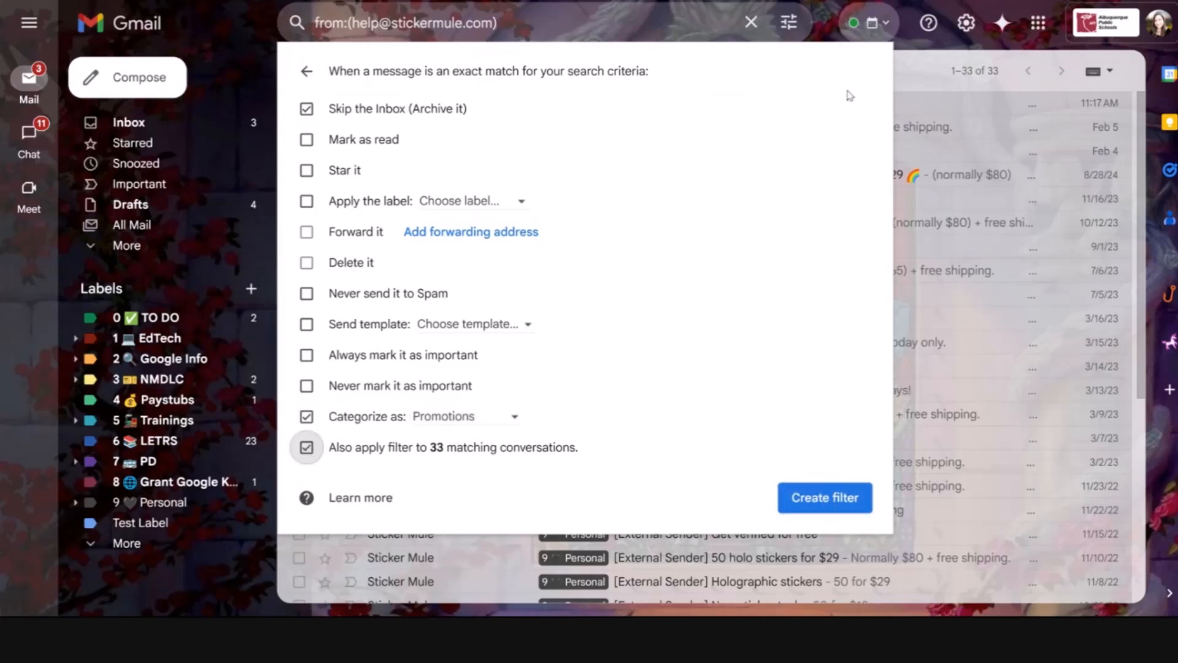
pyautogui.click(307, 71)
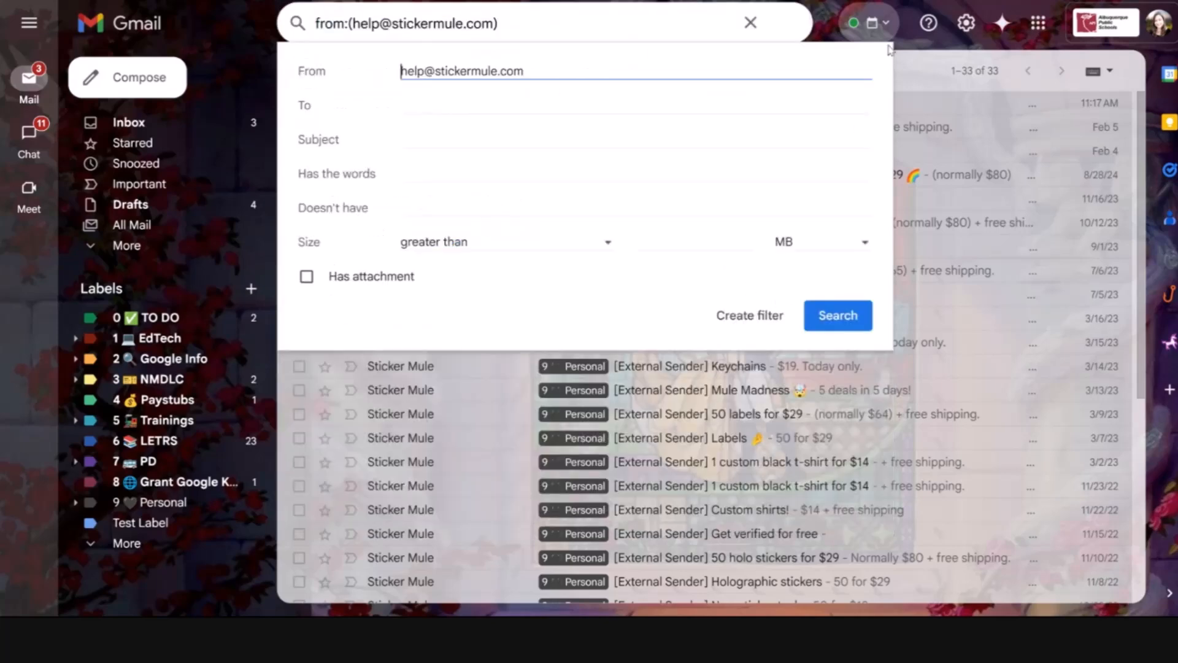
pyautogui.click(929, 94)
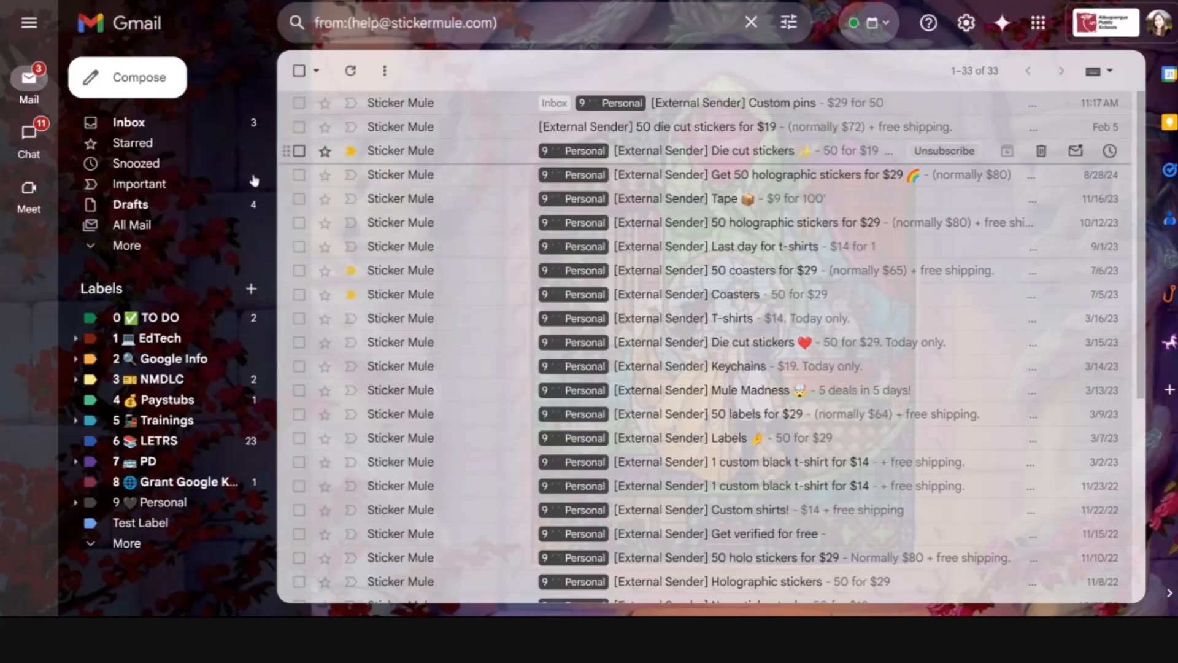
# Reopen the Sticker Mule email from the Promotions category to view its message options, and return to the message list
pyautogui.click(150, 123)
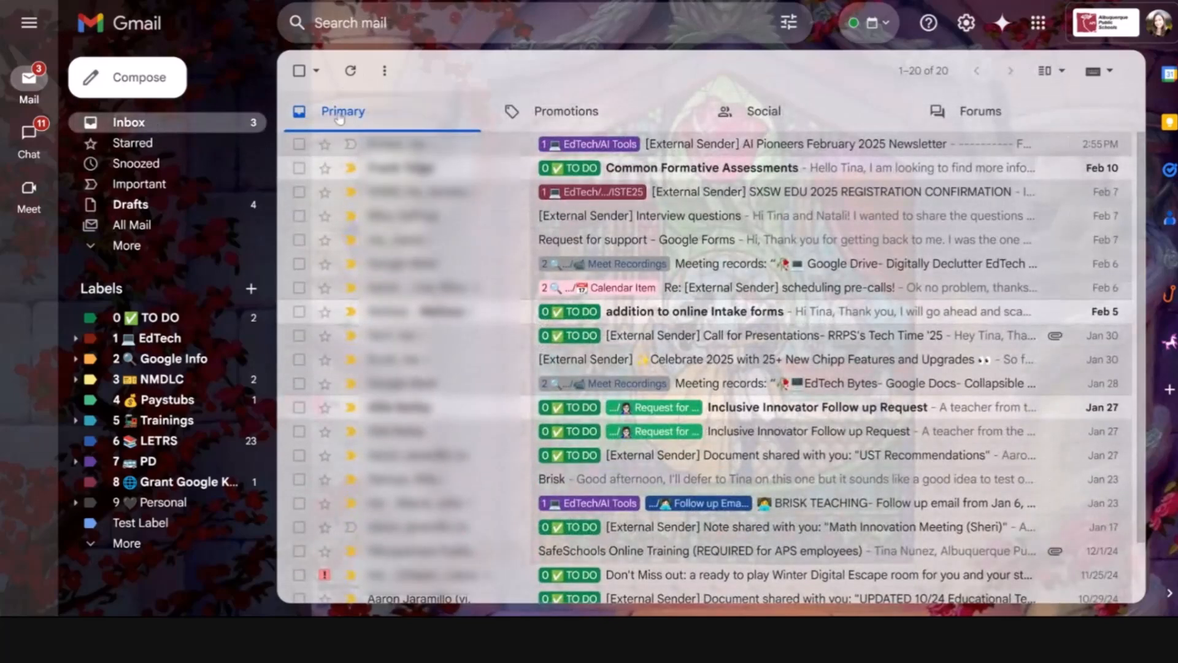
pyautogui.click(565, 111)
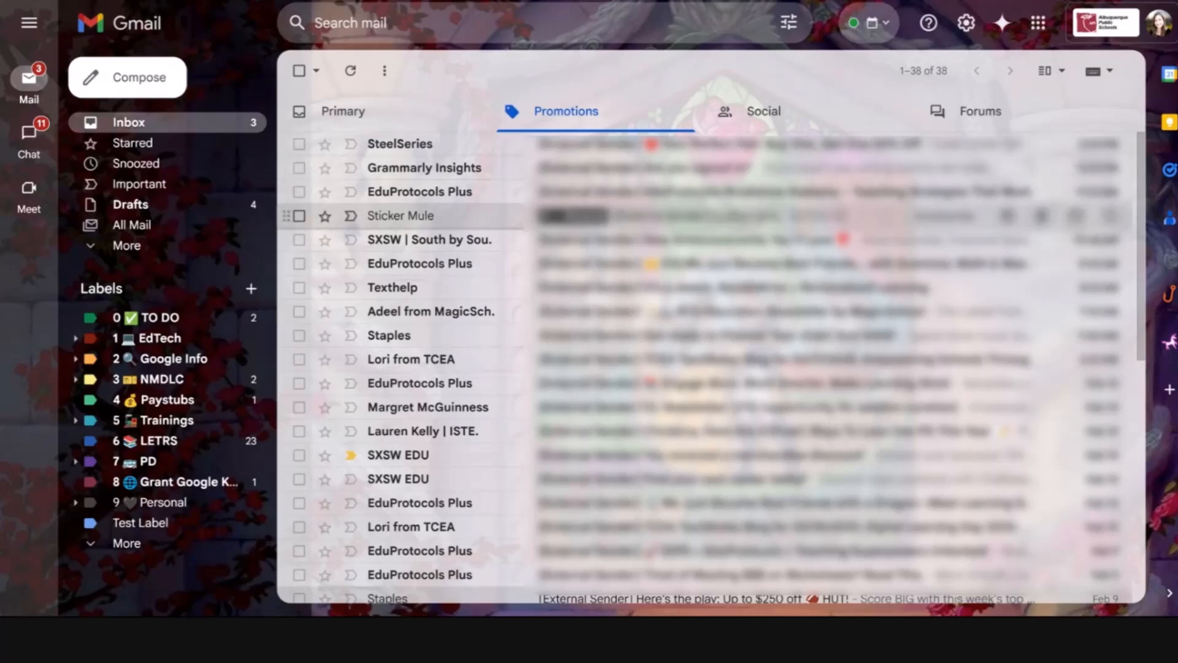
pyautogui.click(731, 226)
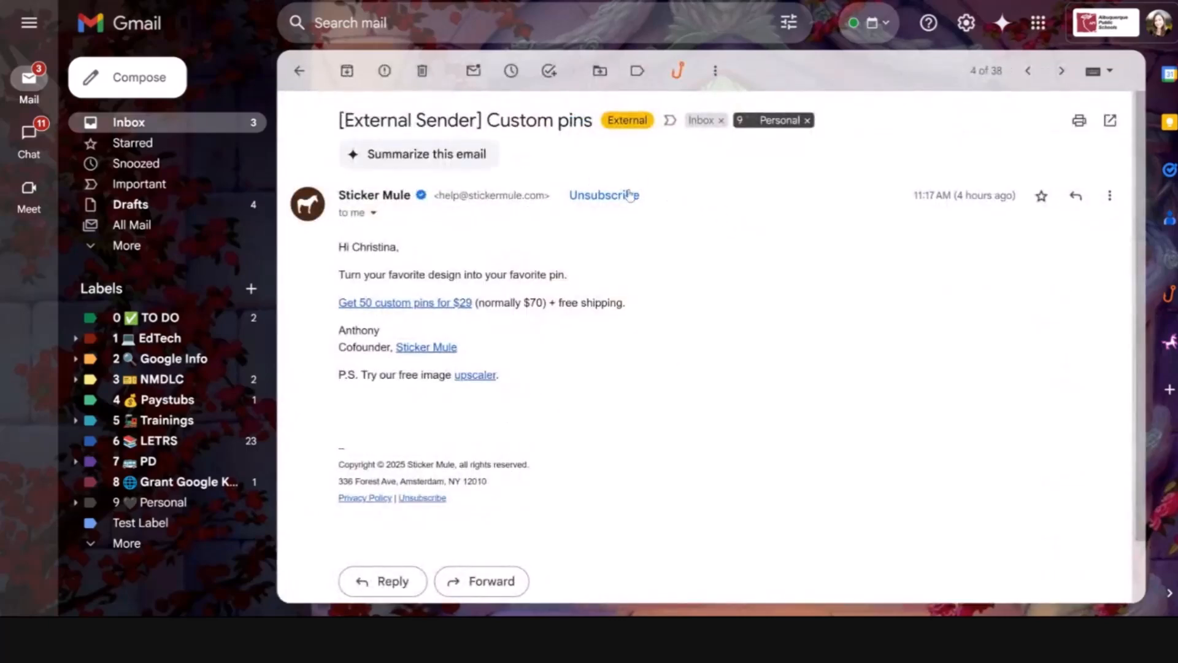
pyautogui.click(299, 71)
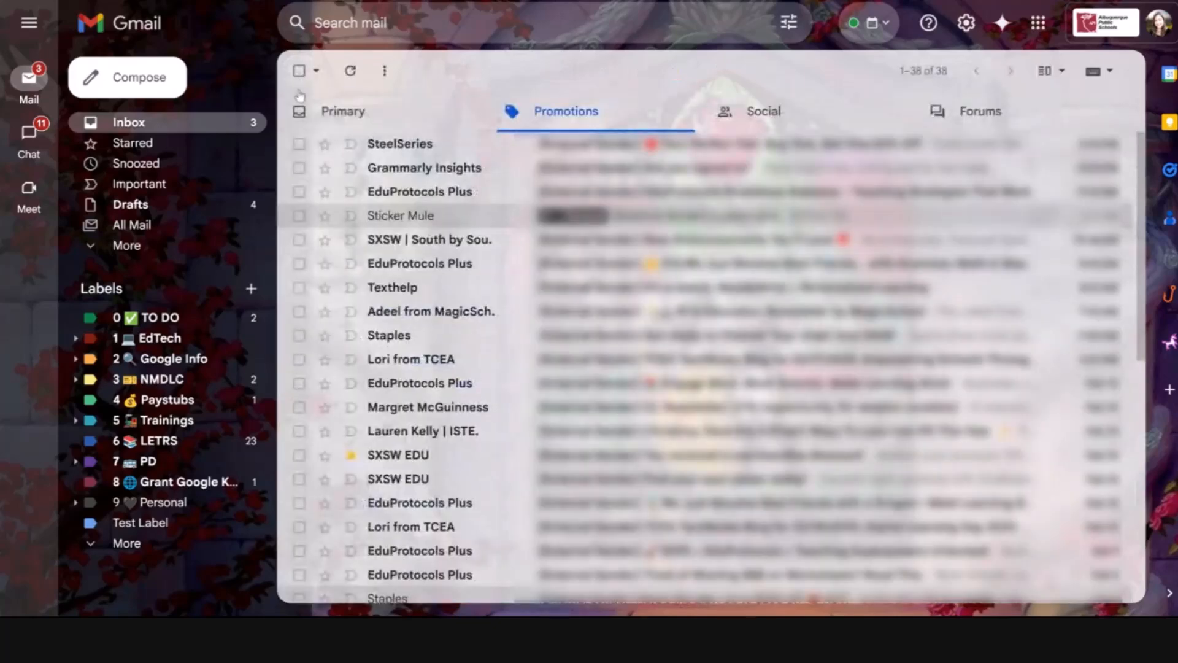
pyautogui.click(300, 72)
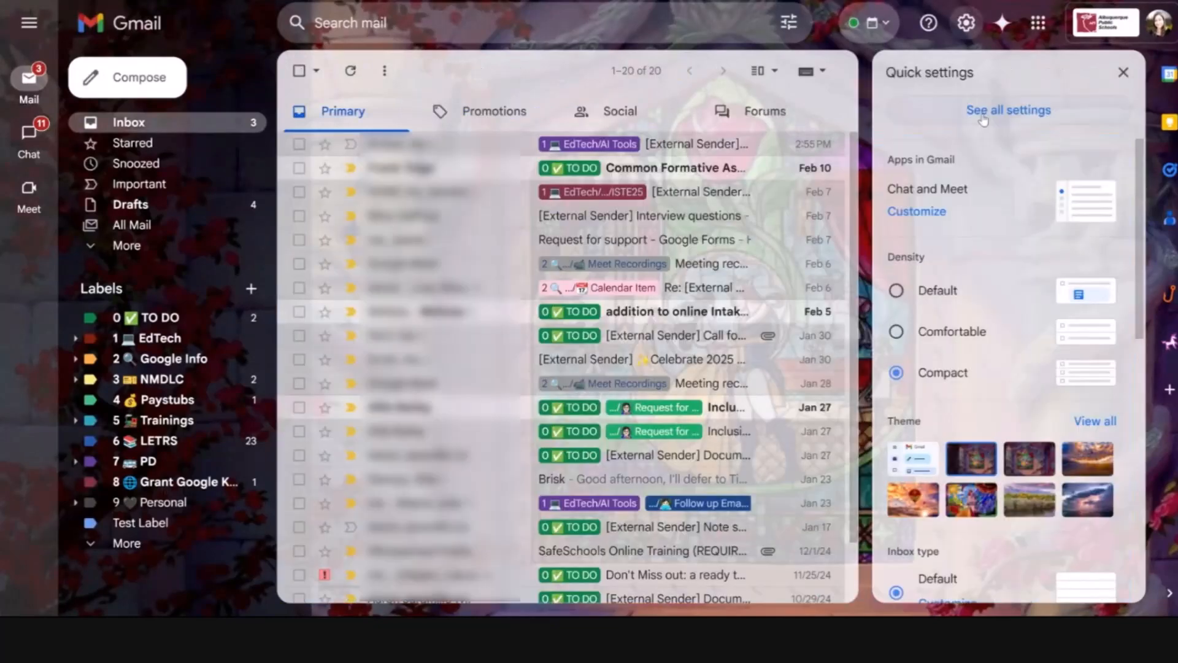
# Start a filter from the Forwarding and POP/IMAP settings, enter the sender's email address in From, and continue to the filter actions
pyautogui.click(1006, 111)
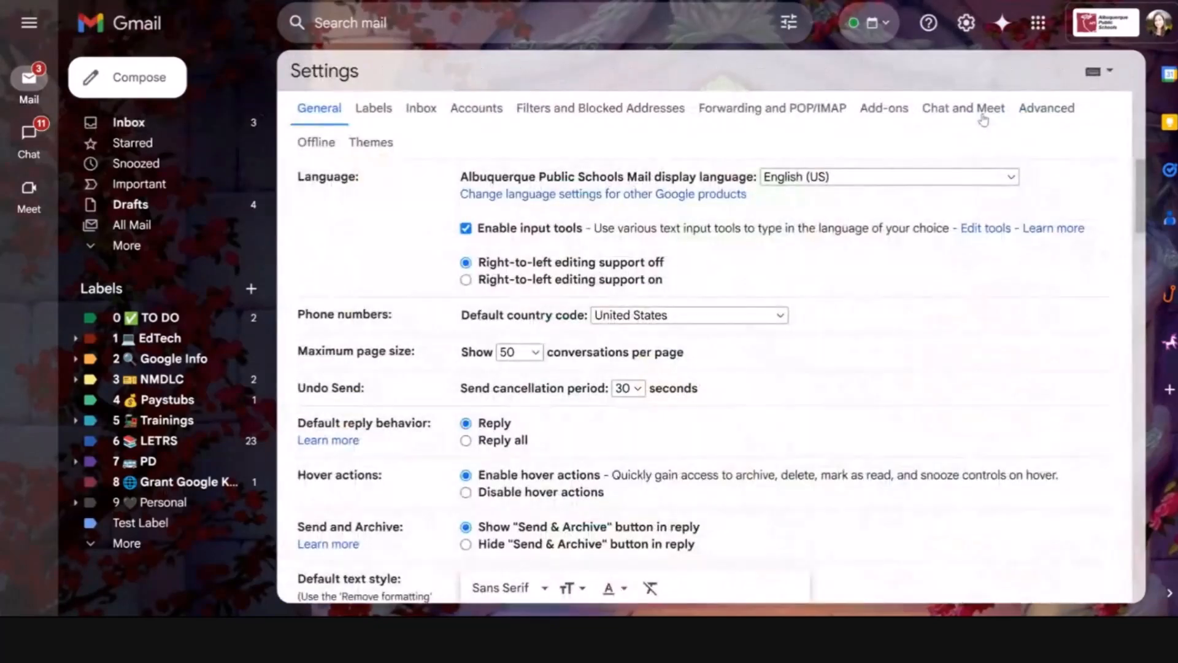
pyautogui.click(807, 115)
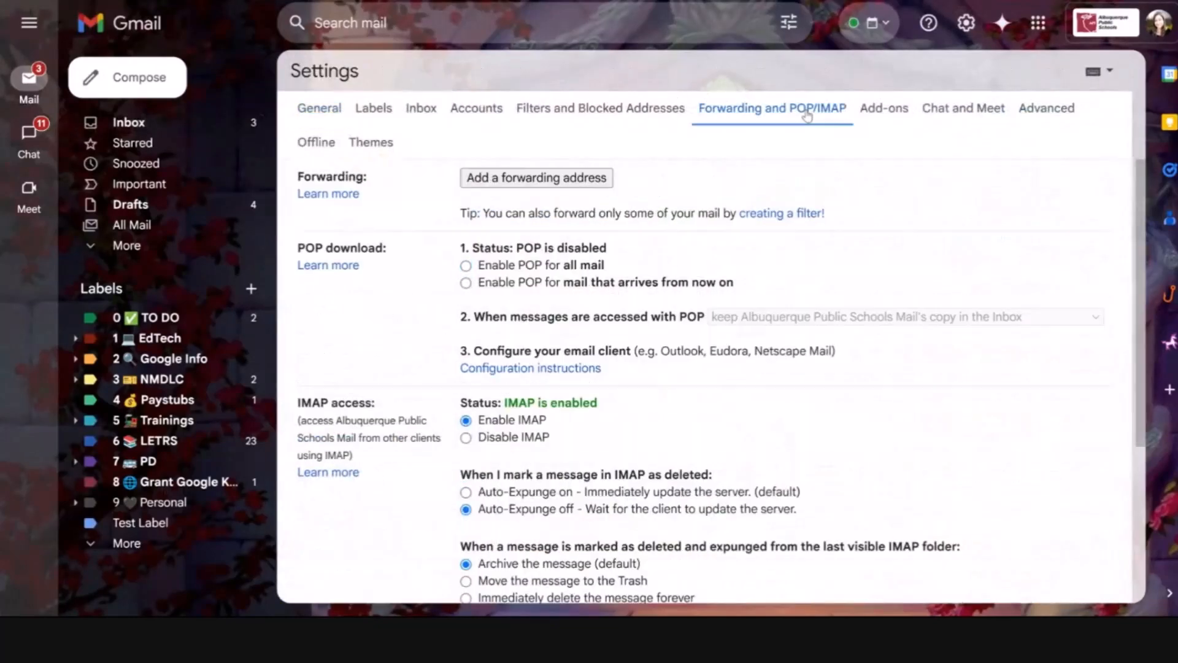
pyautogui.click(760, 215)
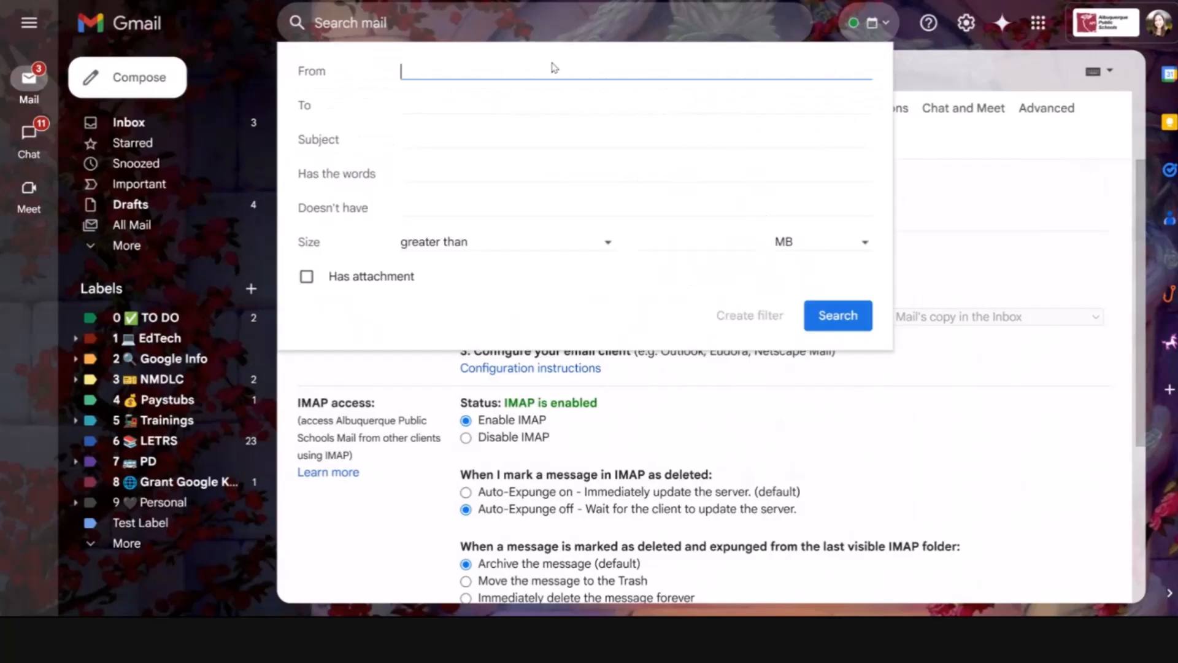
pyautogui.hotkey('ctrl', 'v')
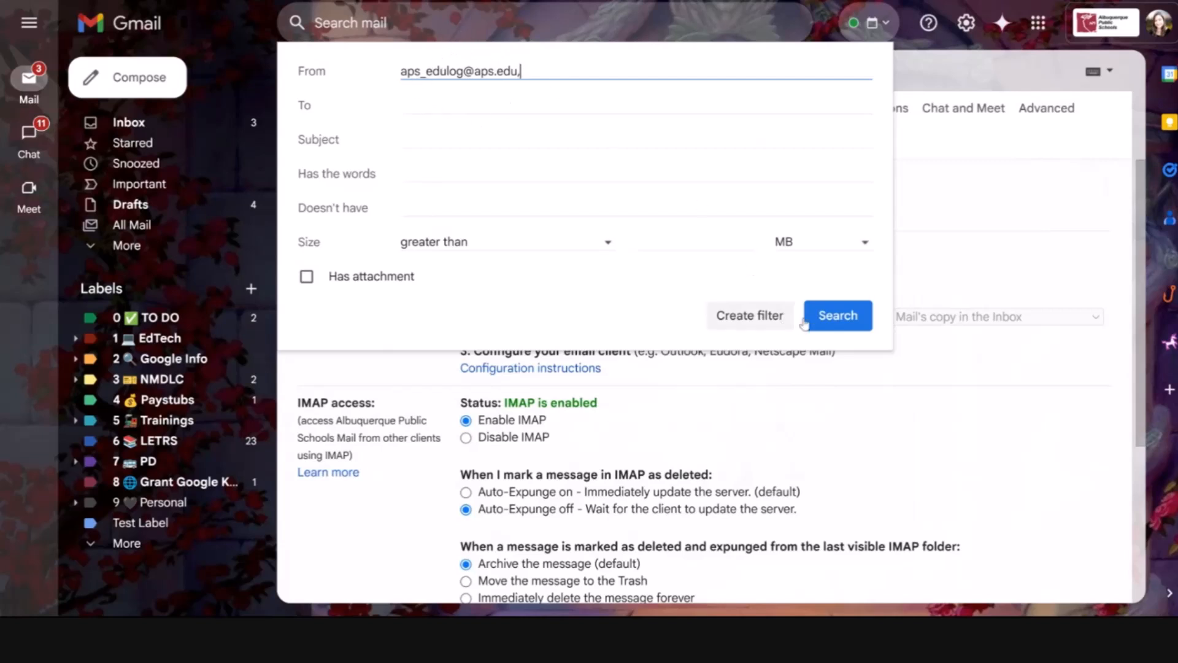
pyautogui.click(755, 315)
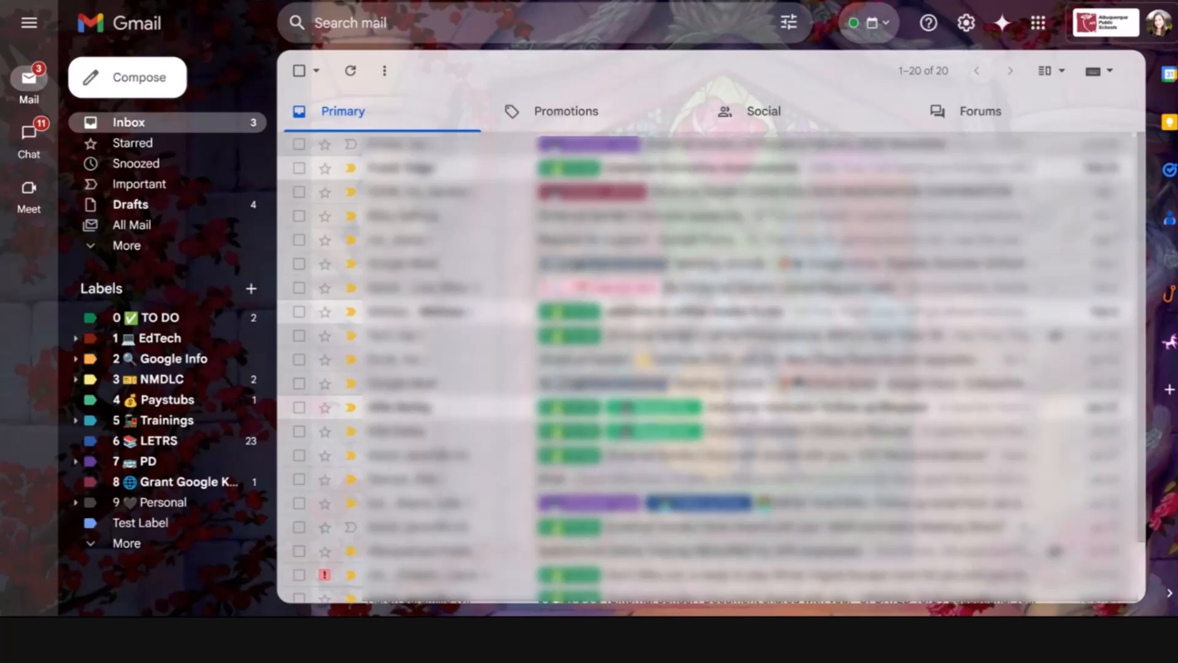
# View the messages in All Mail and check how many there are in total
pyautogui.click(128, 224)
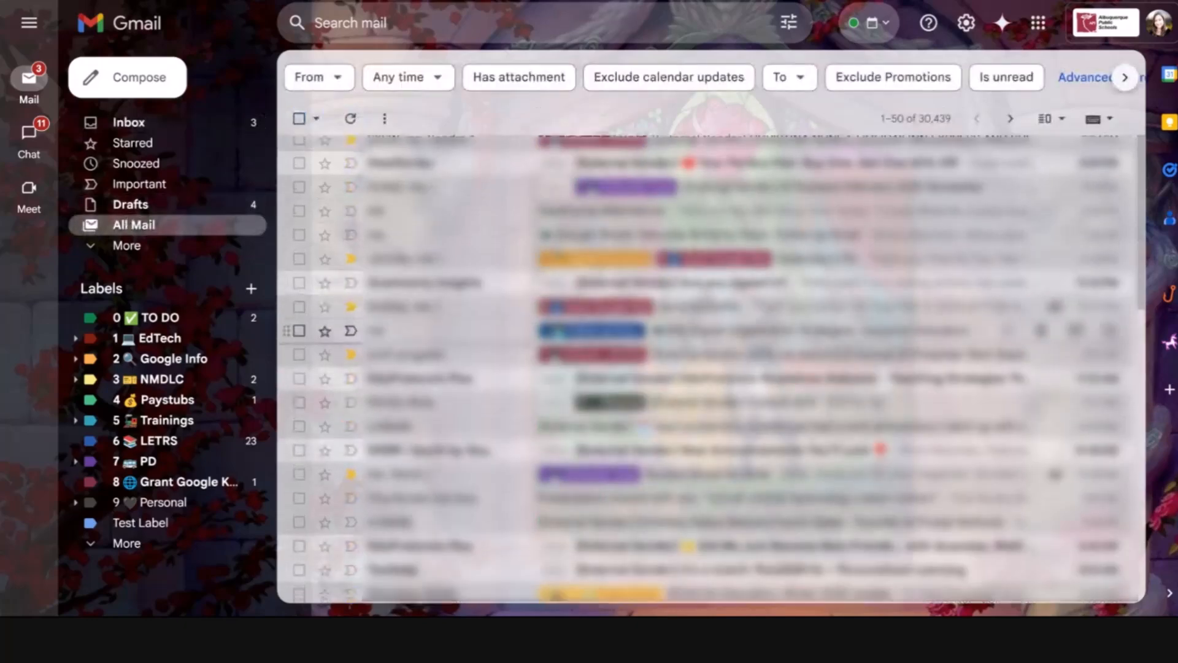
pyautogui.scroll(10, 711, 368)
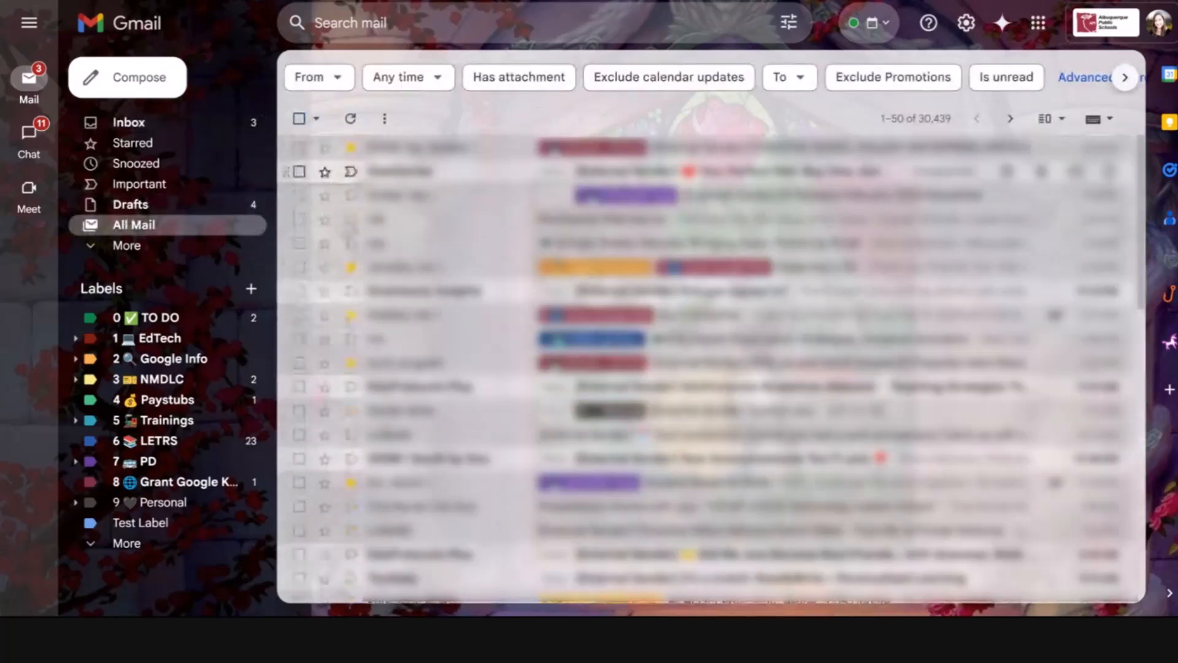
pyautogui.click(929, 120)
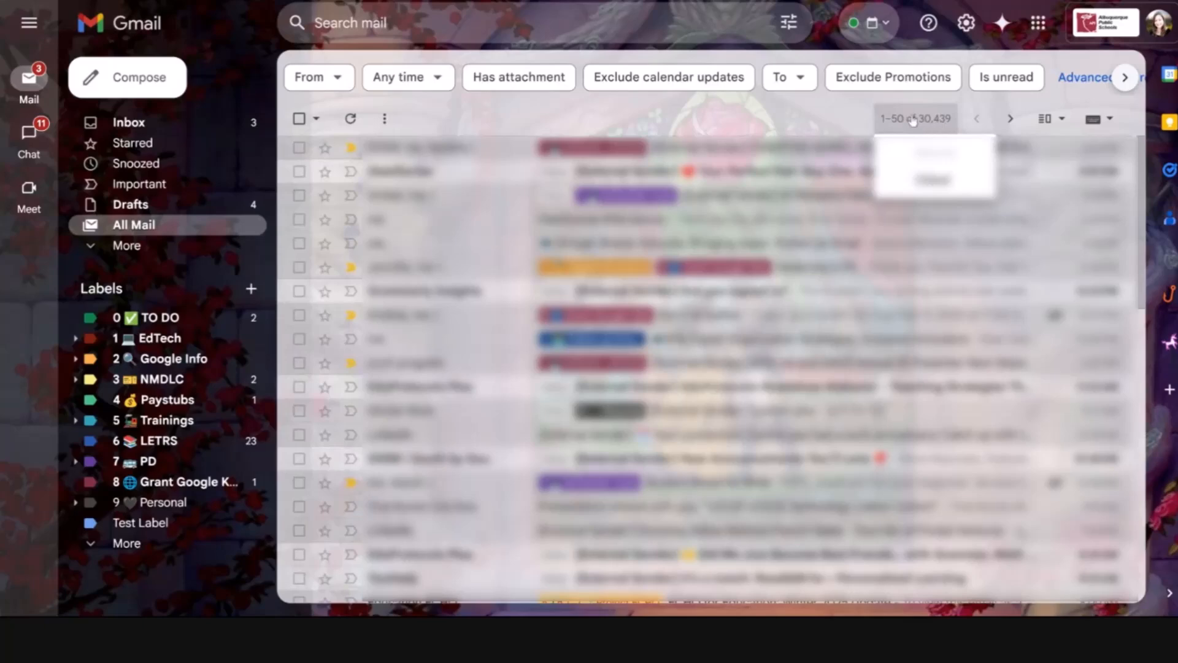
# Open the Google Drive "Digitally Declutter EdTech Bytes" meeting records email in the inbox and draft a reply reading "Here is an email"
pyautogui.click(138, 123)
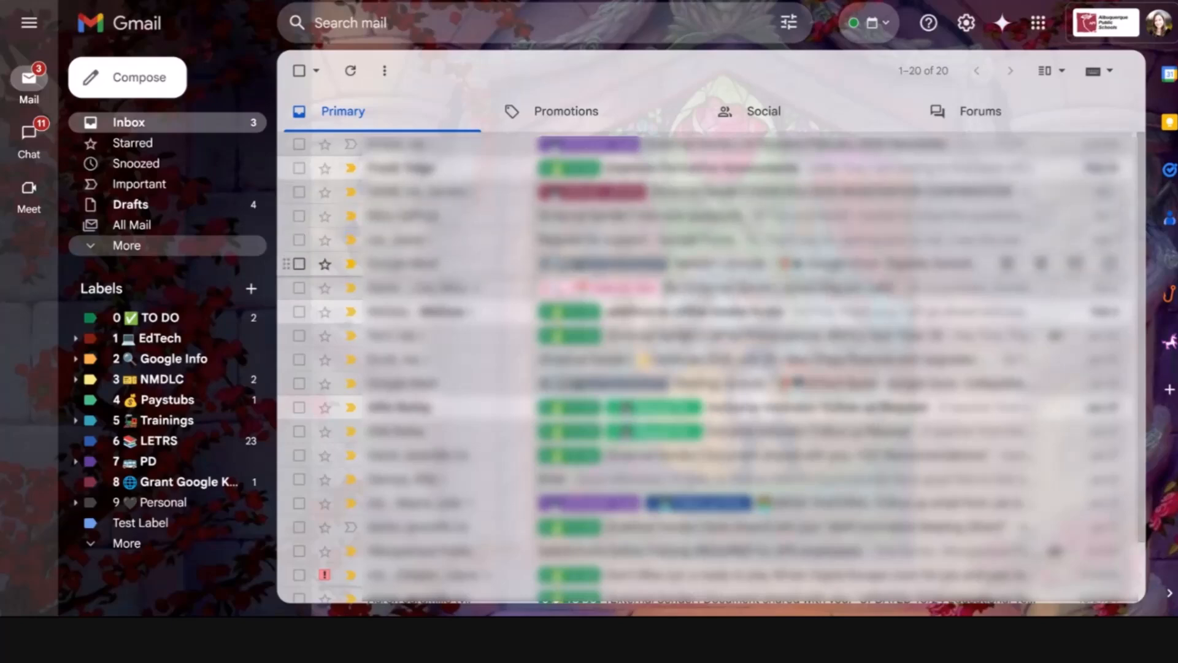
pyautogui.click(712, 265)
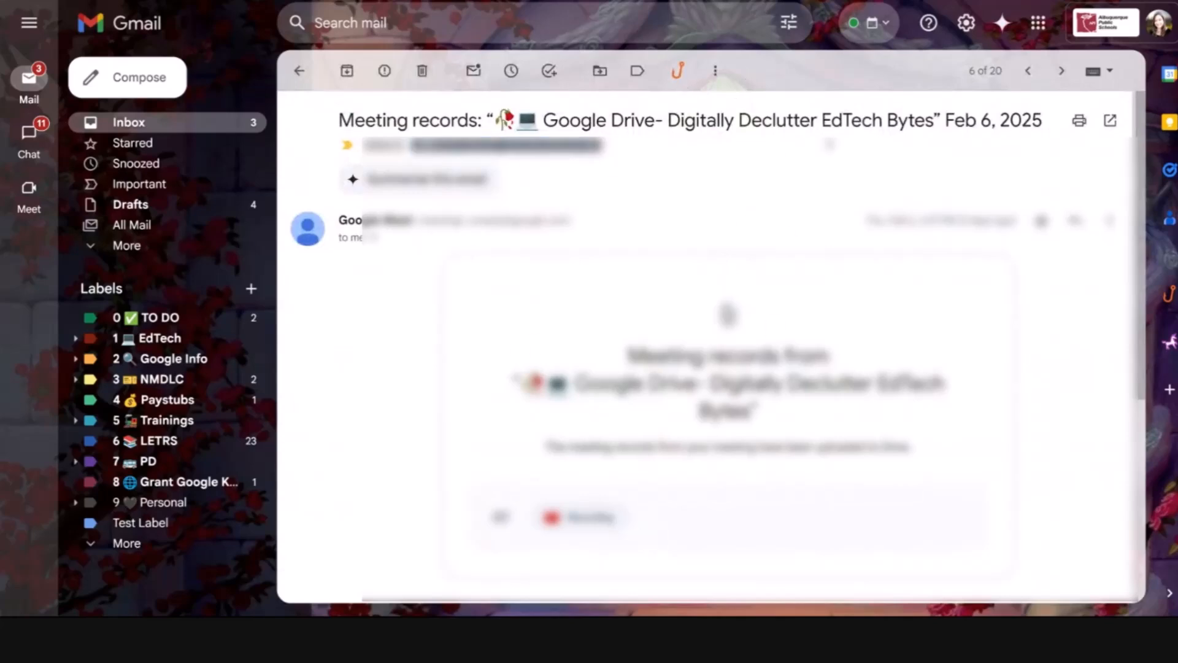
pyautogui.scroll(-4, 947, 269)
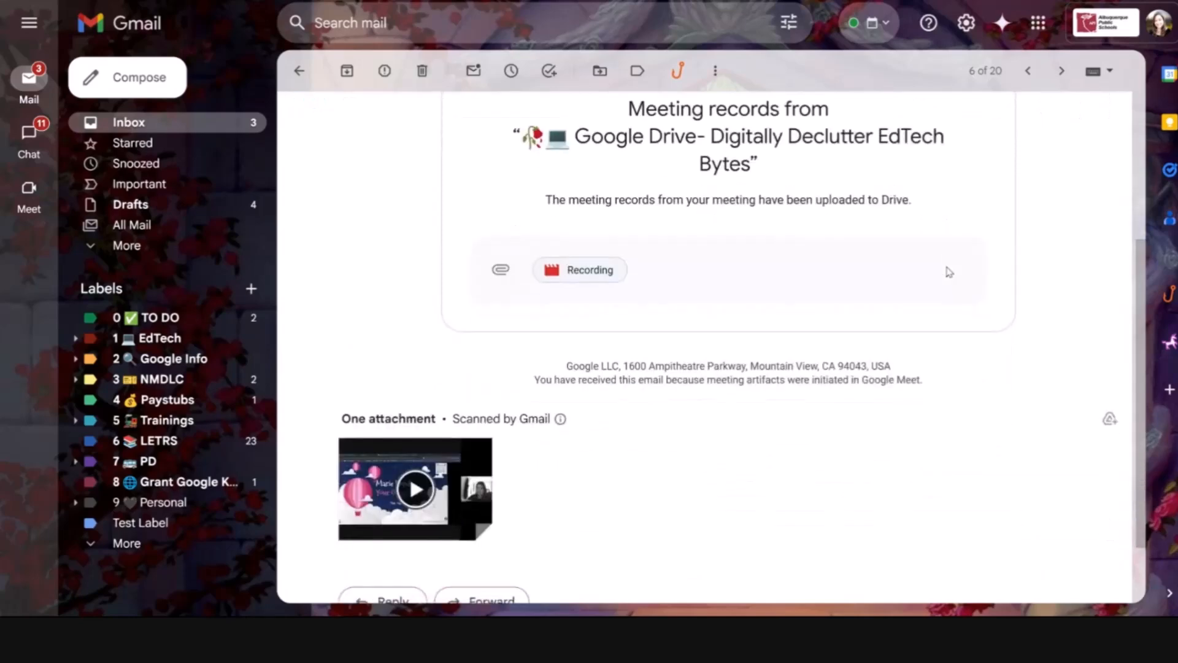
pyautogui.scroll(5, 947, 269)
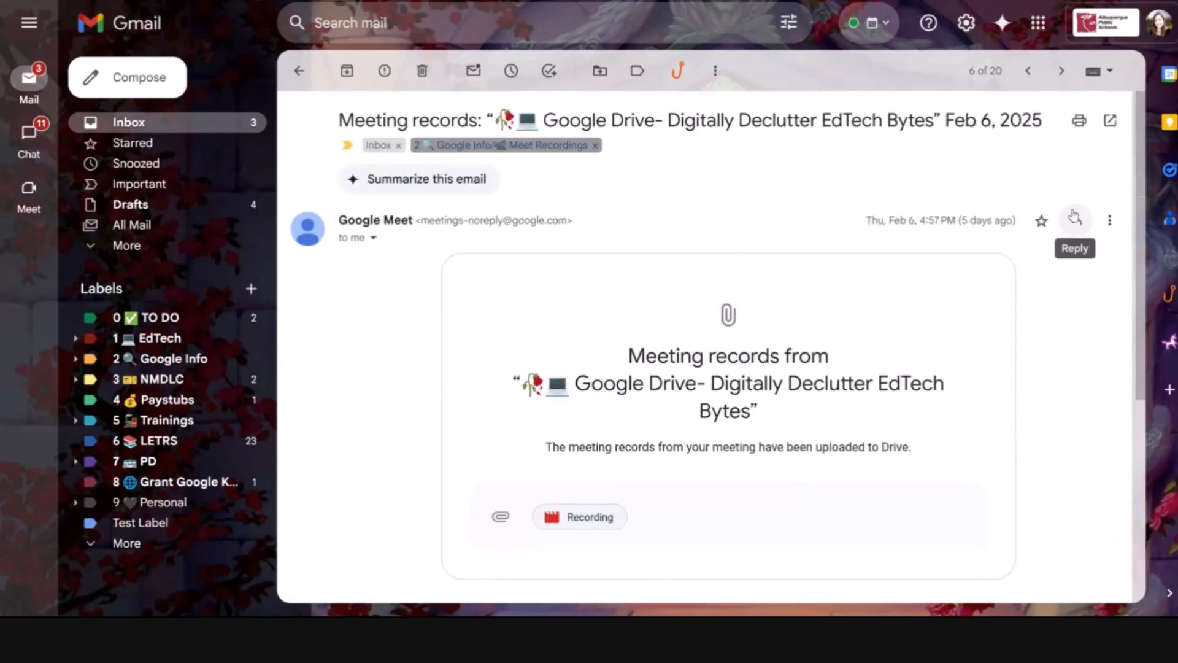
pyautogui.click(1074, 216)
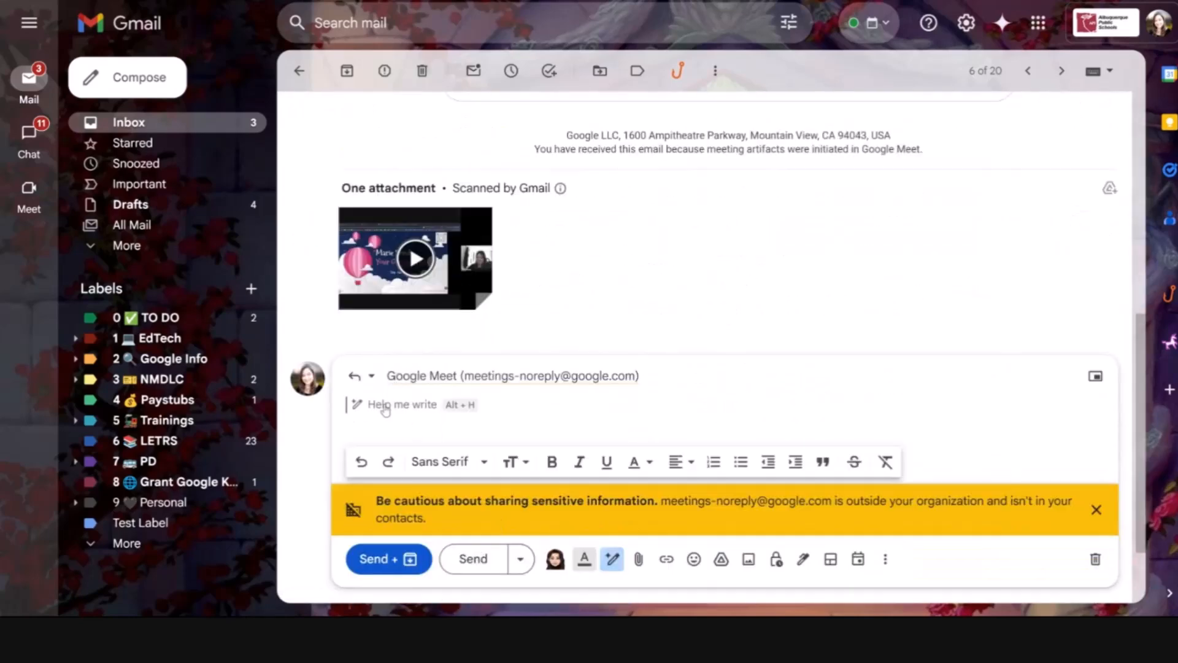
pyautogui.click(385, 410)
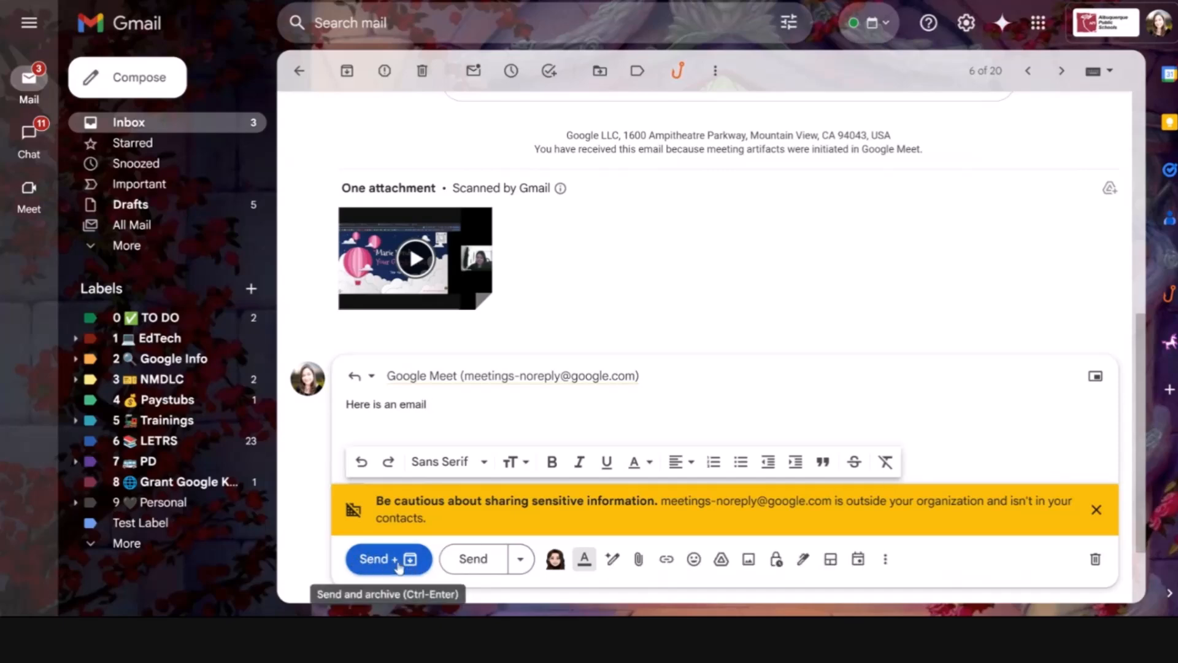
# Apply the "0 ✅ TO DO" label to the open meeting records conversation and go back to the reply draft
pyautogui.click(636, 72)
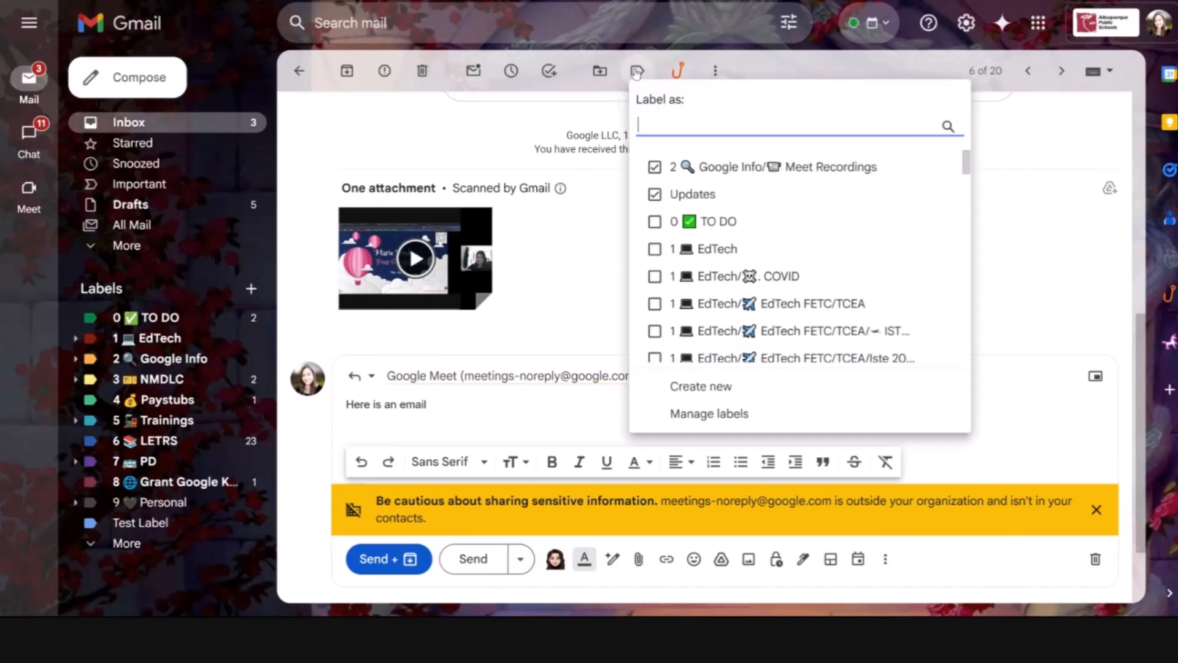
pyautogui.click(698, 224)
pyautogui.scroll(-2, 427, 493)
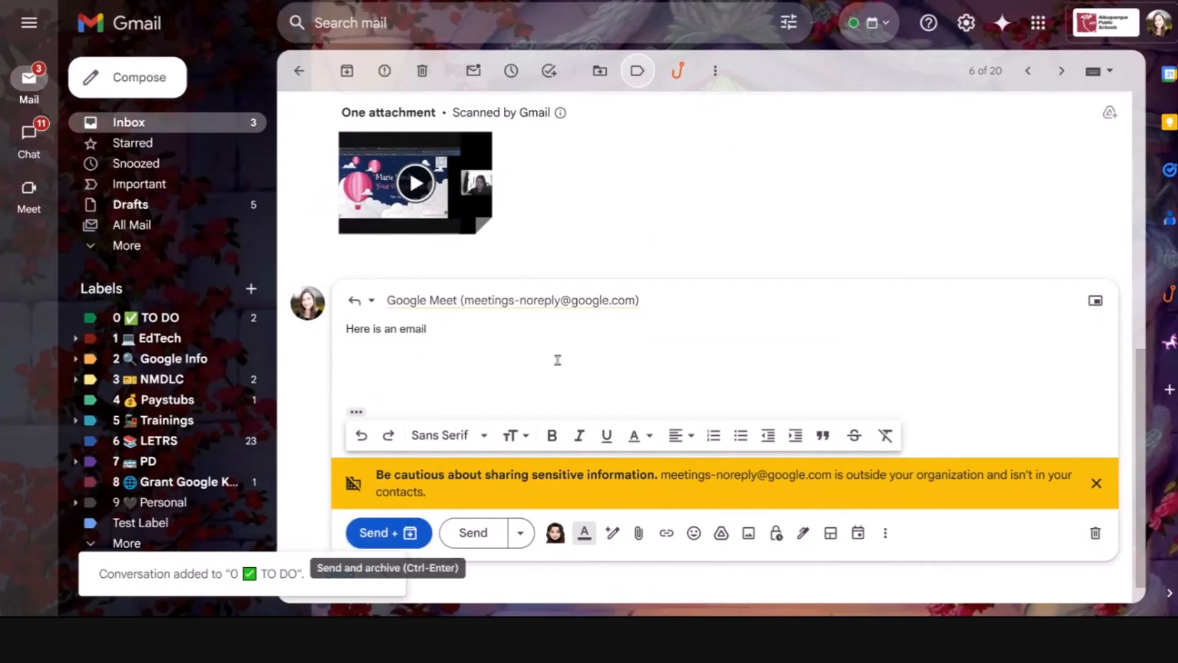
# Review the reply draft and its Send and archive option
pyautogui.scroll(1, 655, 384)
pyautogui.scroll(-2, 673, 343)
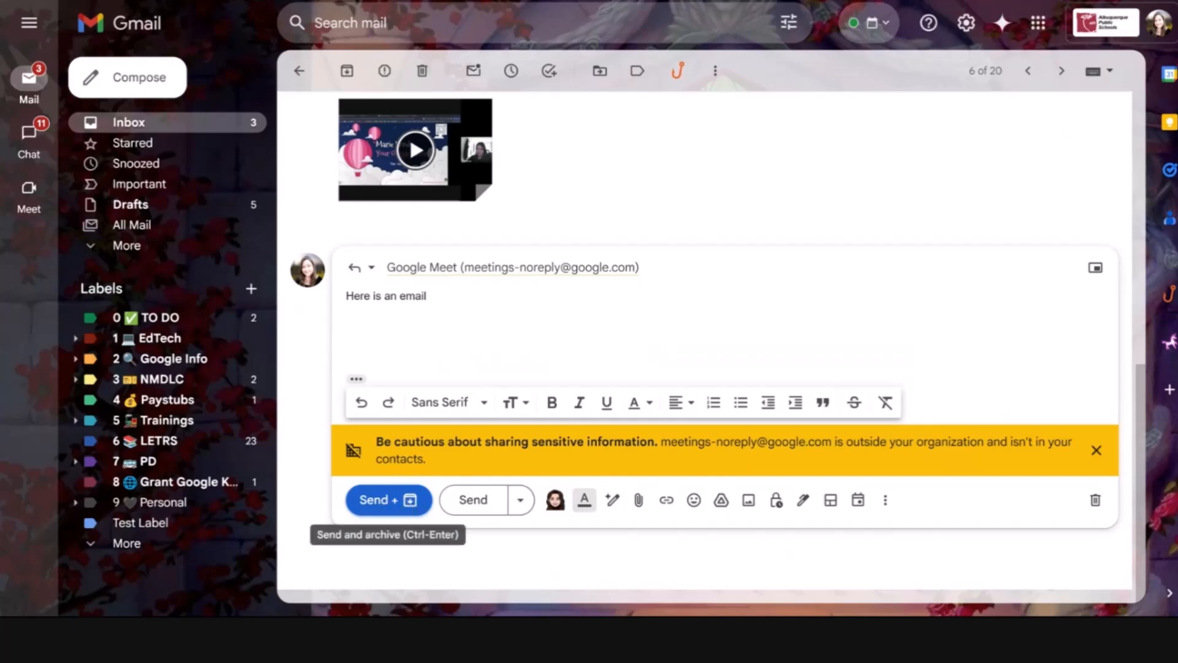
pyautogui.click(385, 499)
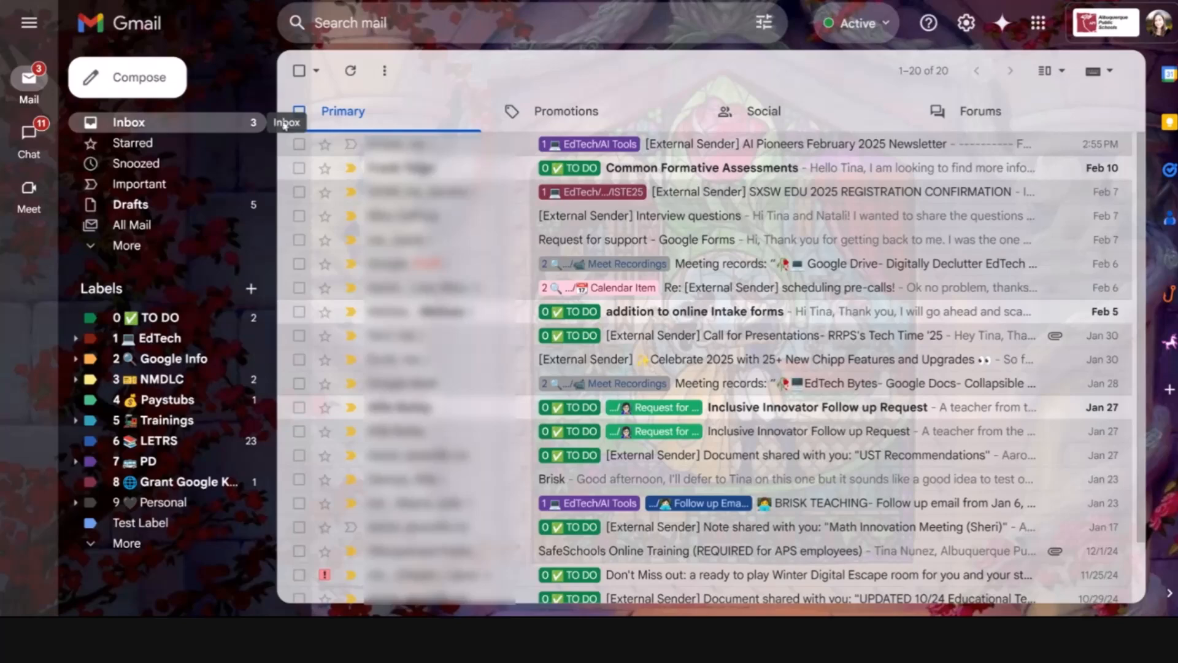
# Select all conversations in the Primary inbox
pyautogui.click(300, 73)
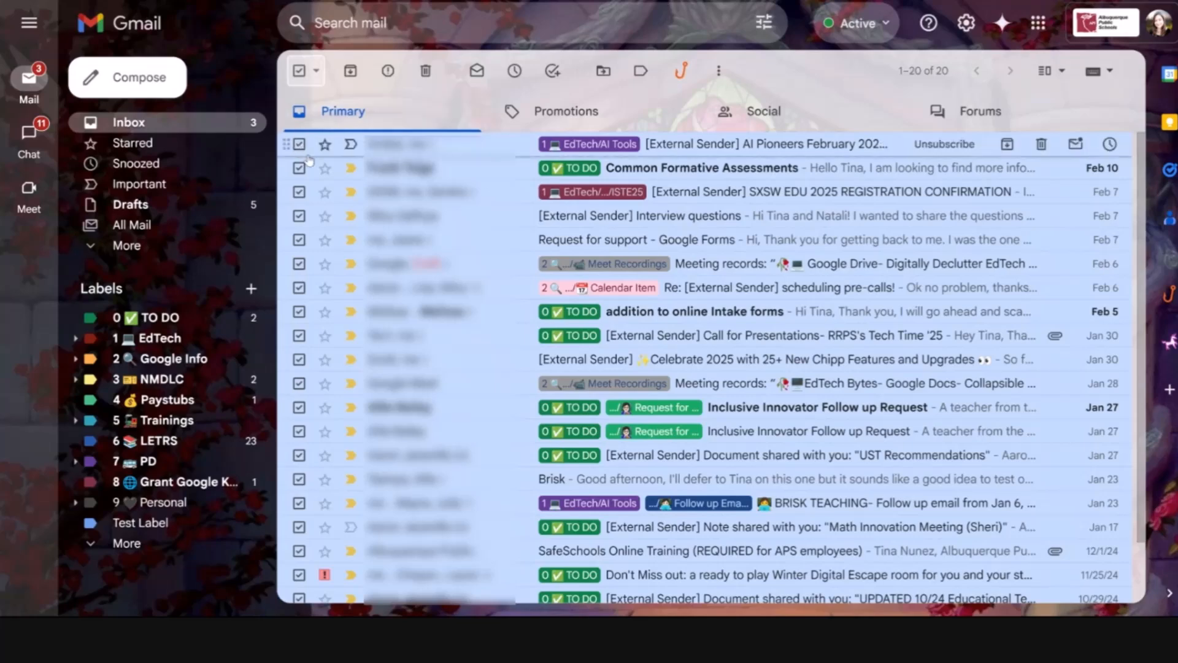
pyautogui.scroll(-1, 353, 532)
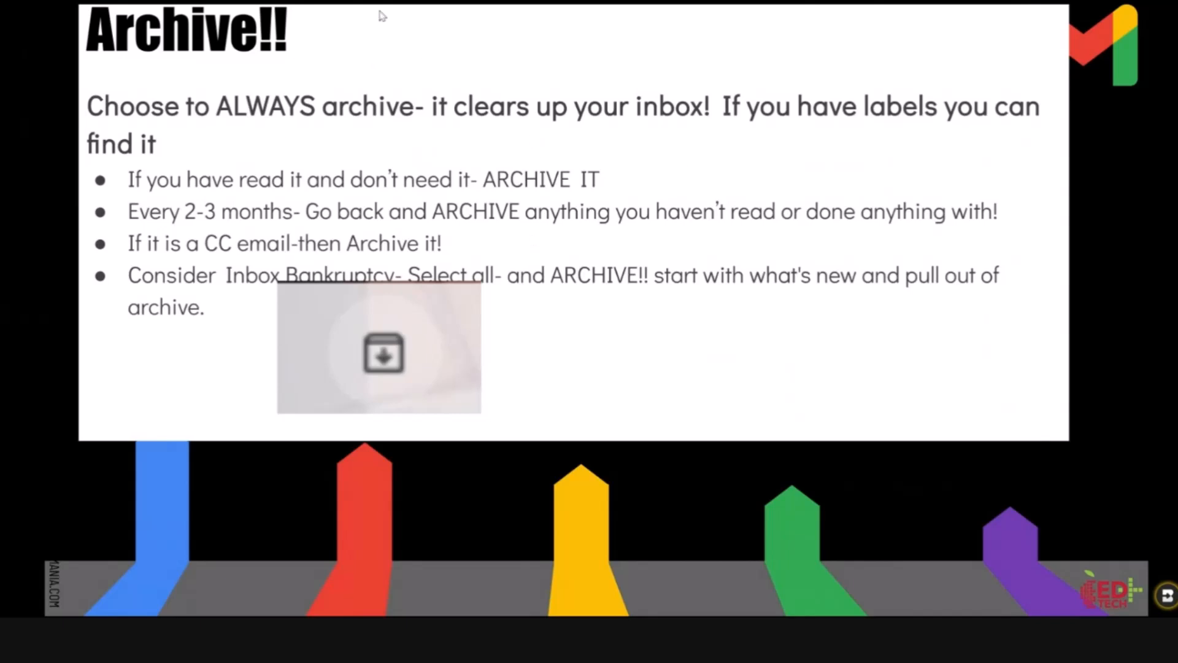
pyautogui.click(572, 129)
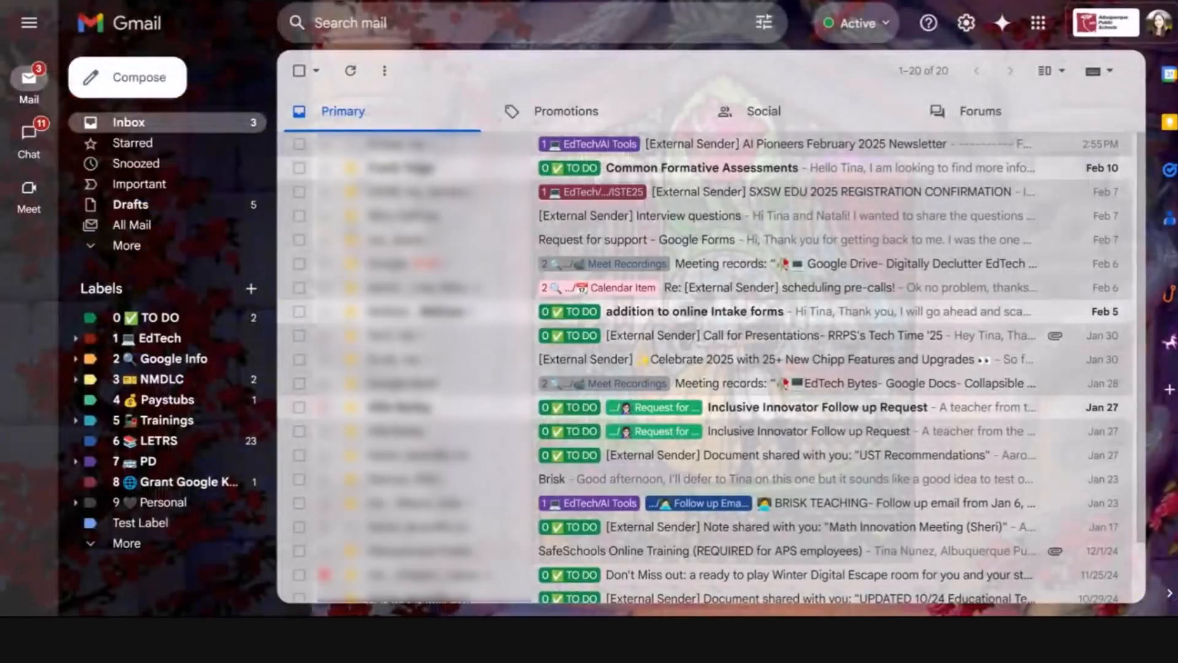
# Open the full settings at Advanced and check whether Templates is enabled
pyautogui.click(966, 22)
pyautogui.click(995, 112)
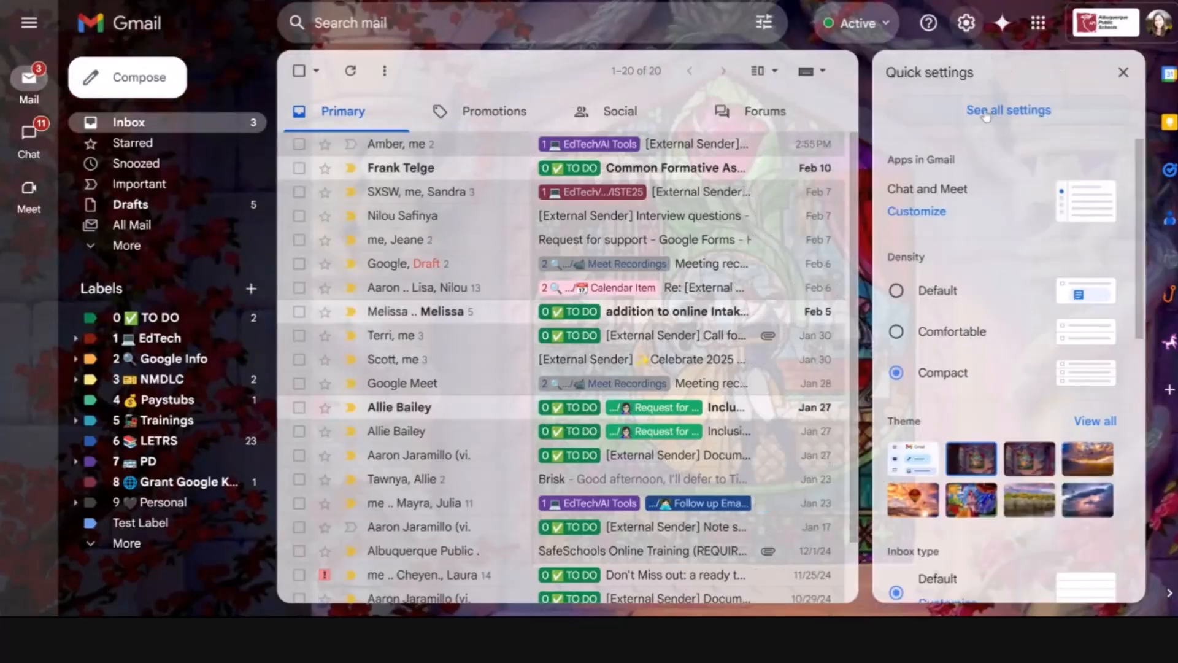
pyautogui.click(1047, 109)
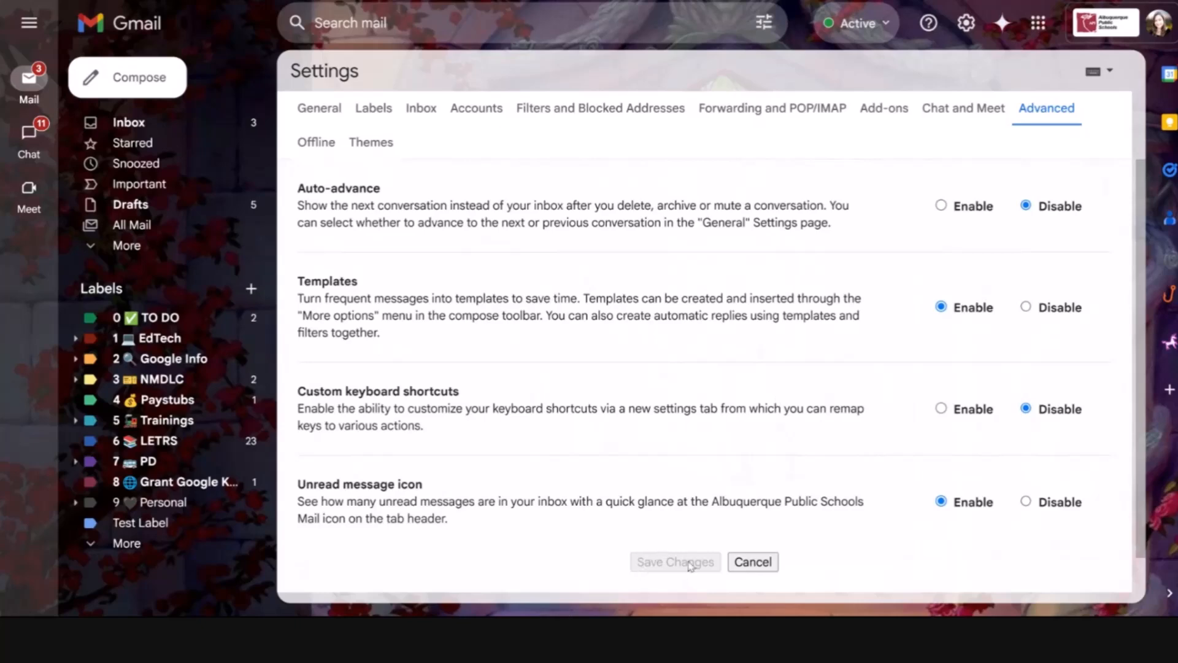
# Start a new message and delete the whole signature from its body
pyautogui.click(123, 80)
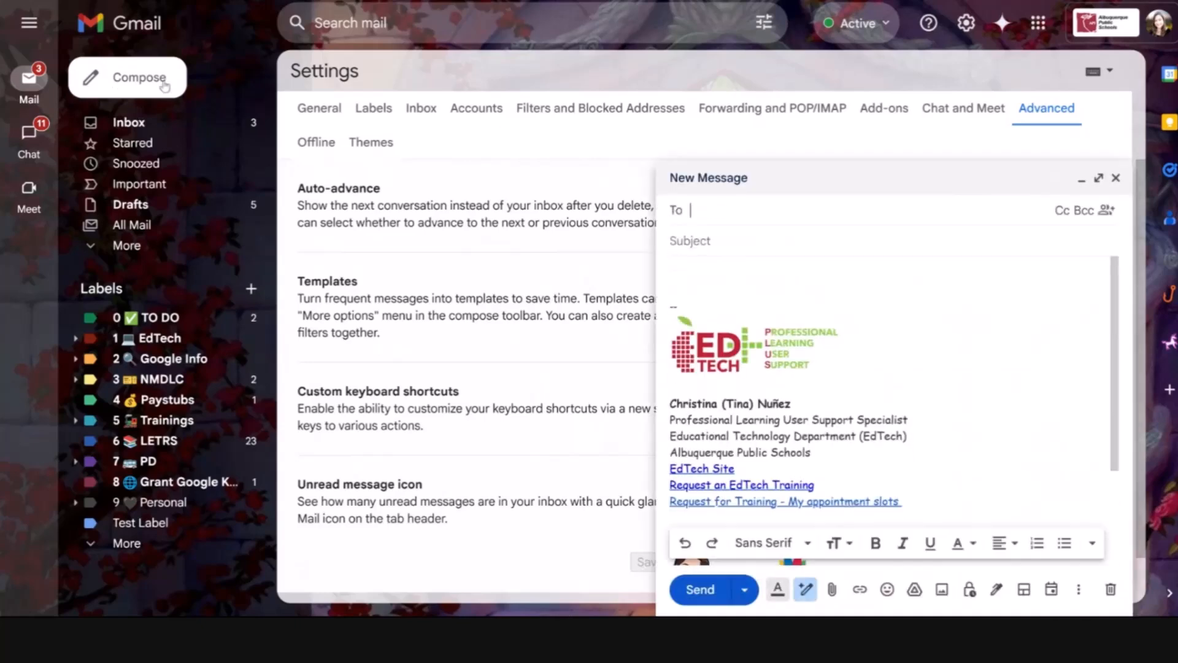
pyautogui.click(750, 287)
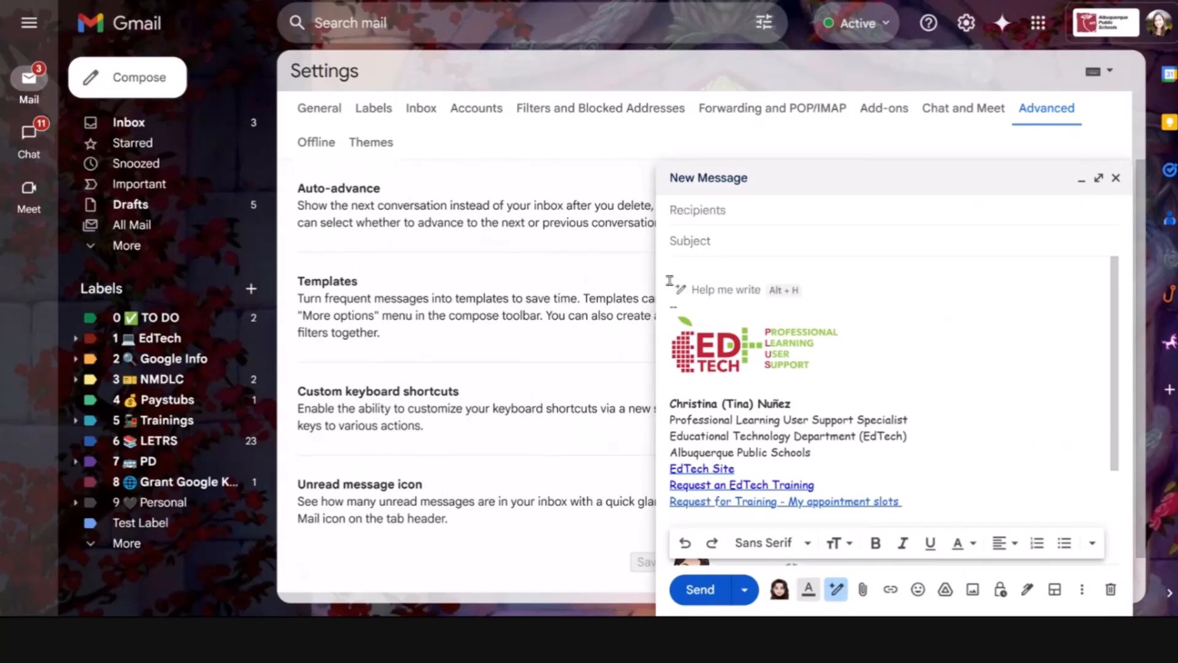
pyautogui.moveTo(675, 270); pyautogui.dragTo(921, 523)
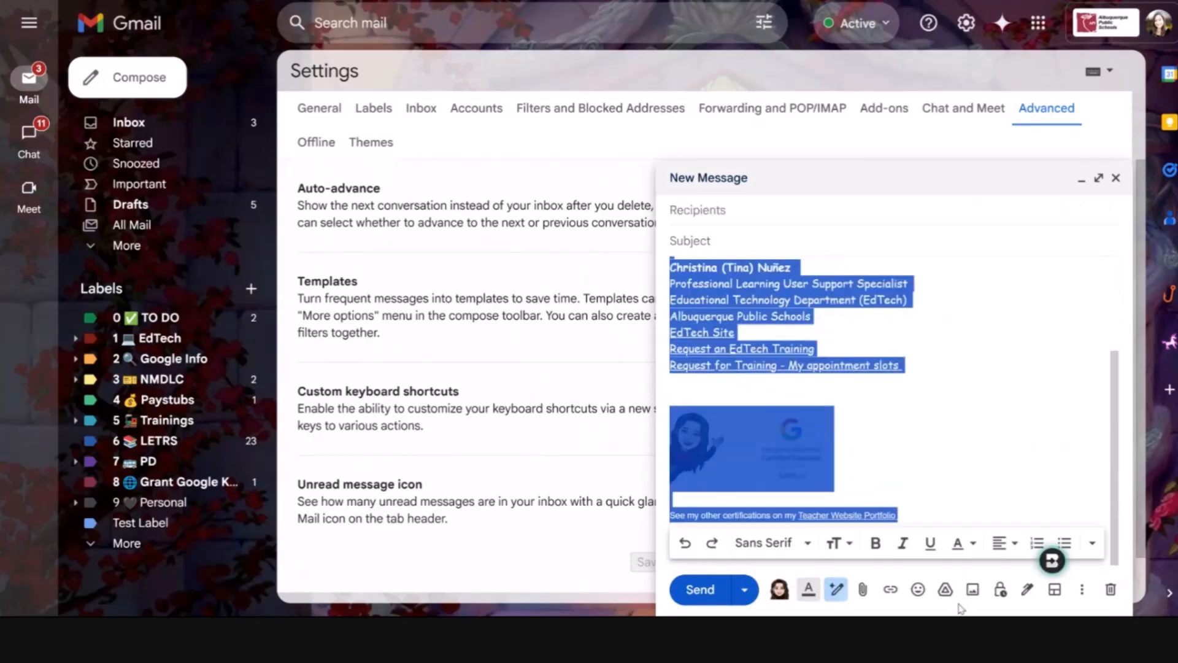
pyautogui.press('BackSpace')
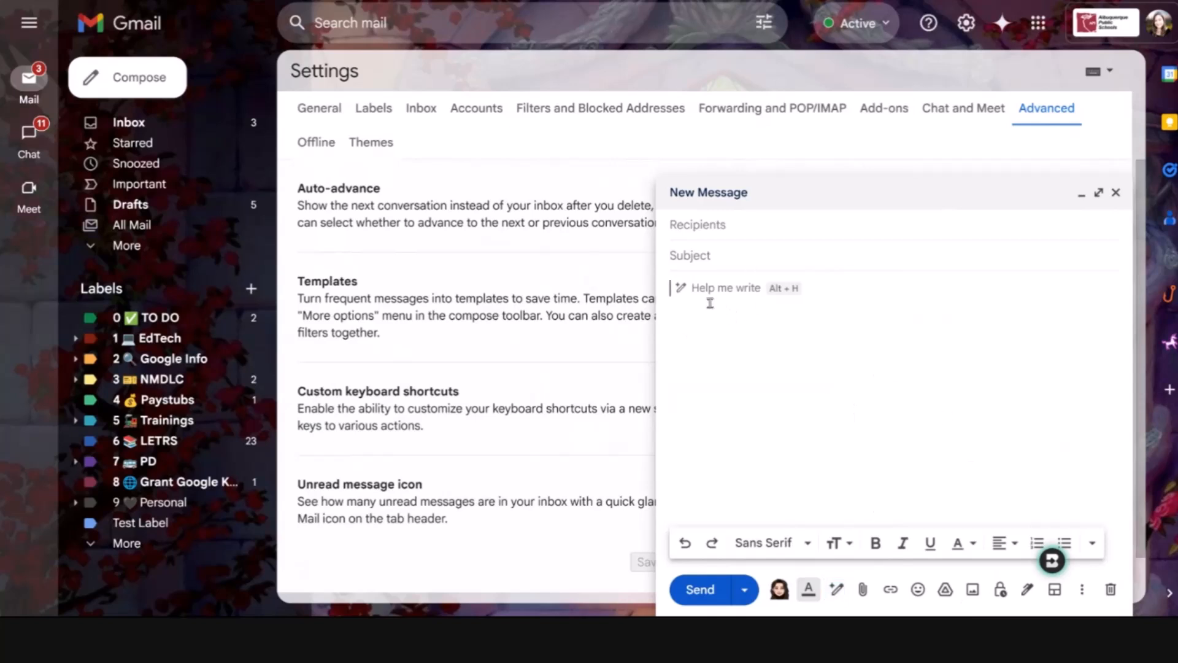
# Write "Teacher Name" and "Type out an email that will be a template" in the body, with the subject "♥ Our template"
pyautogui.write('Type o')
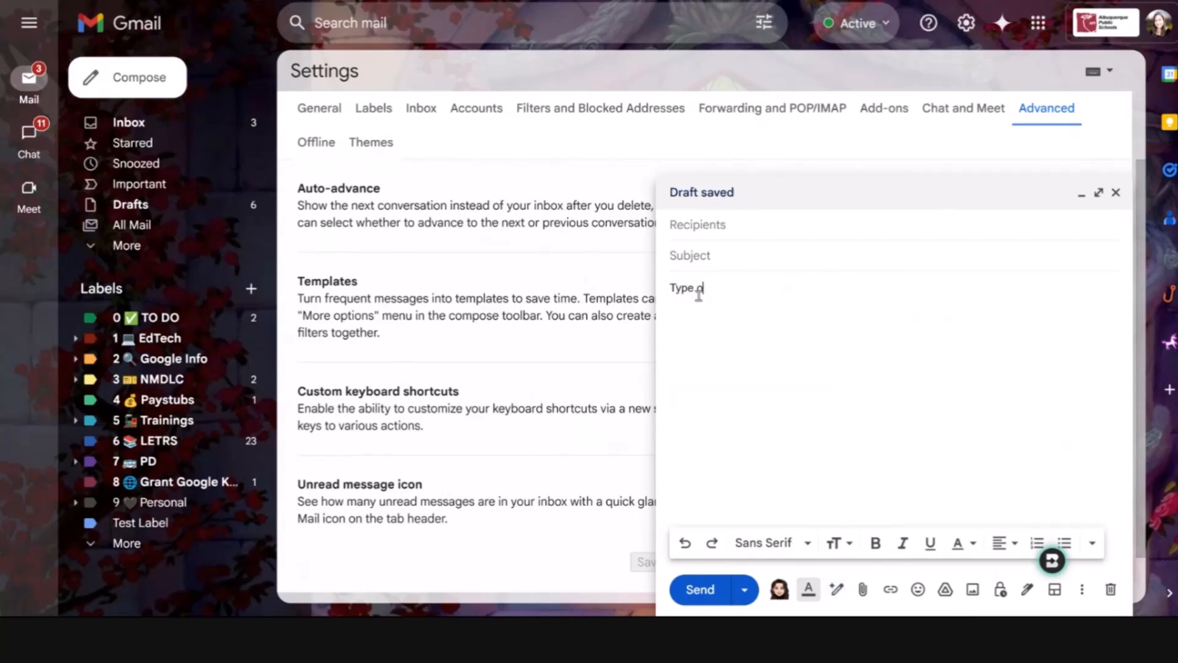
pyautogui.write('ut a n email that will be')
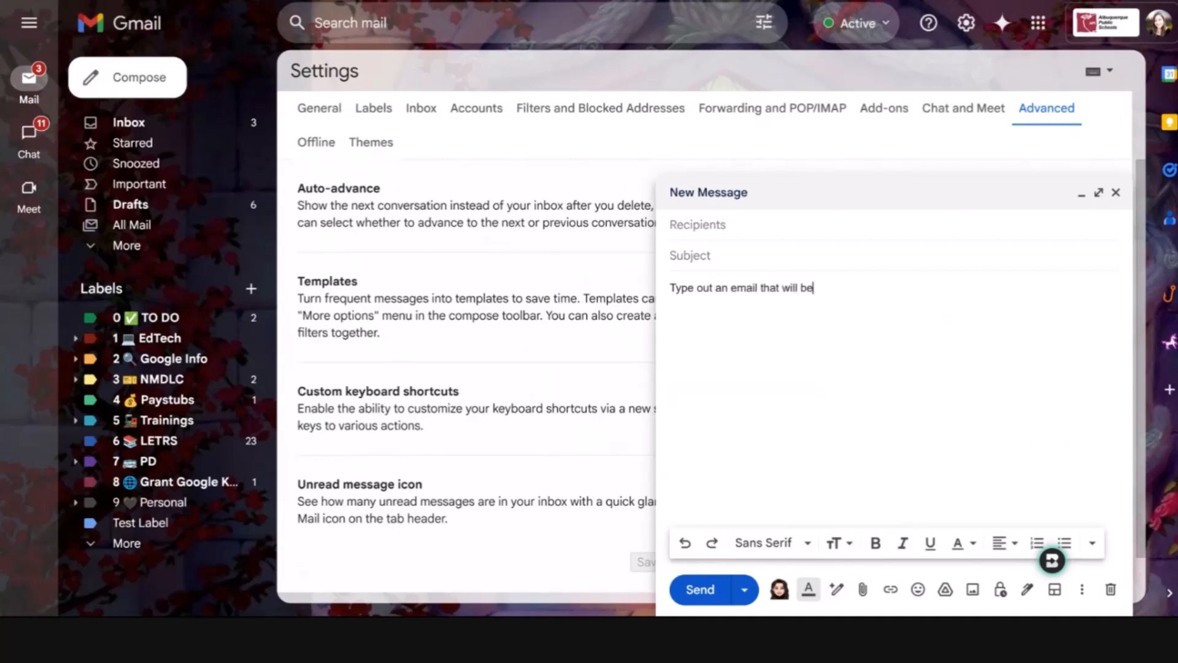
pyautogui.write(' a template')
pyautogui.click(679, 251)
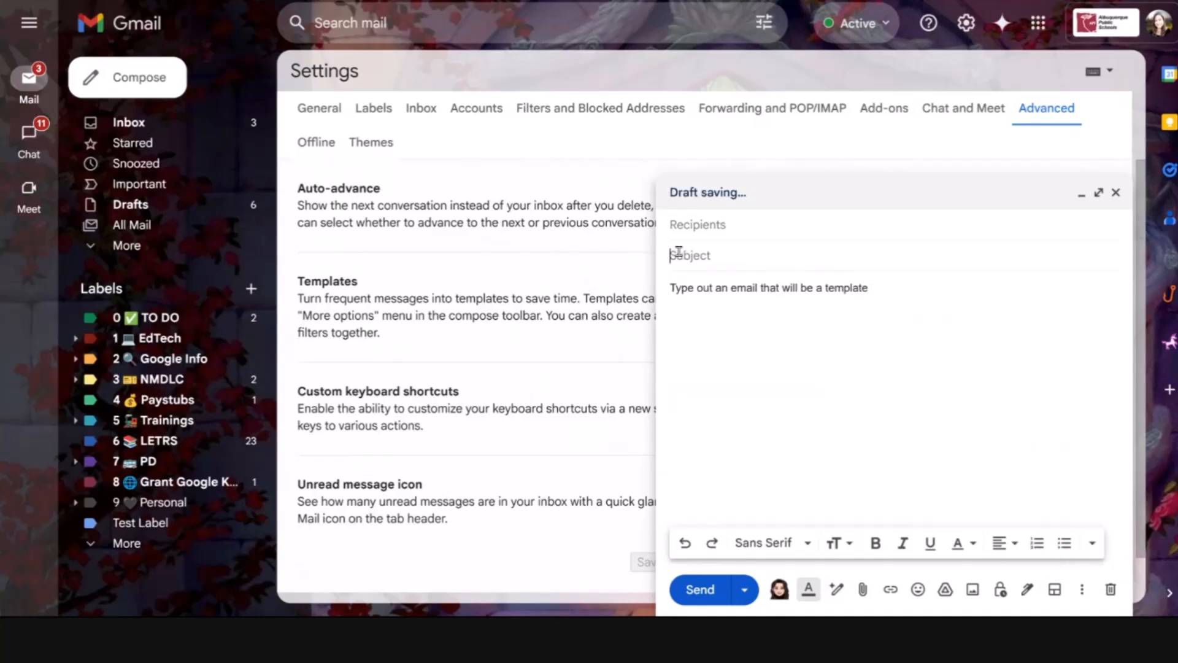
pyautogui.write('heart')
pyautogui.press('Return')
pyautogui.write('Our template')
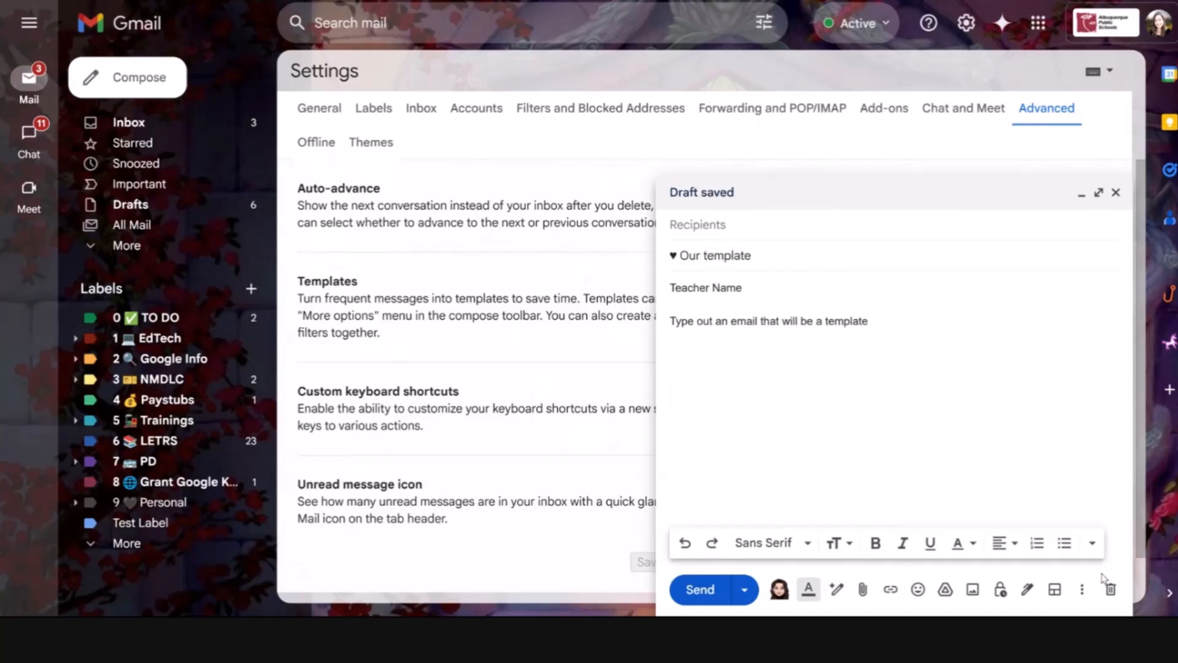
# Save the draft as a new template named "♥ Our template" and close the draft
pyautogui.click(1082, 590)
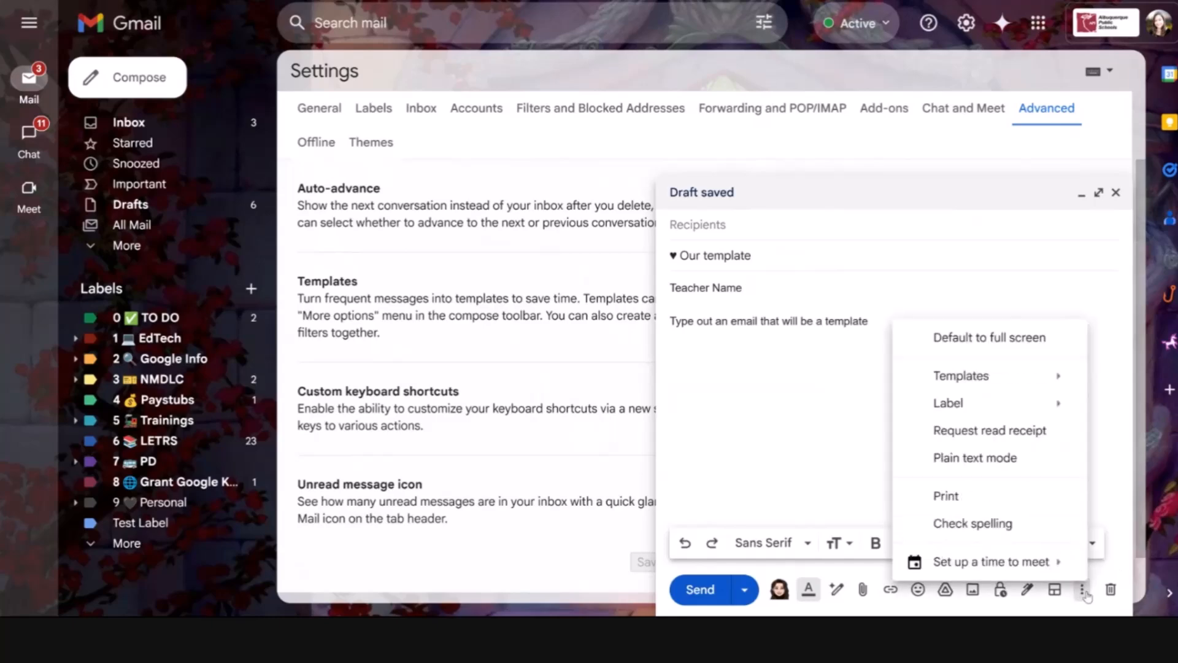
pyautogui.moveTo(1074, 384)
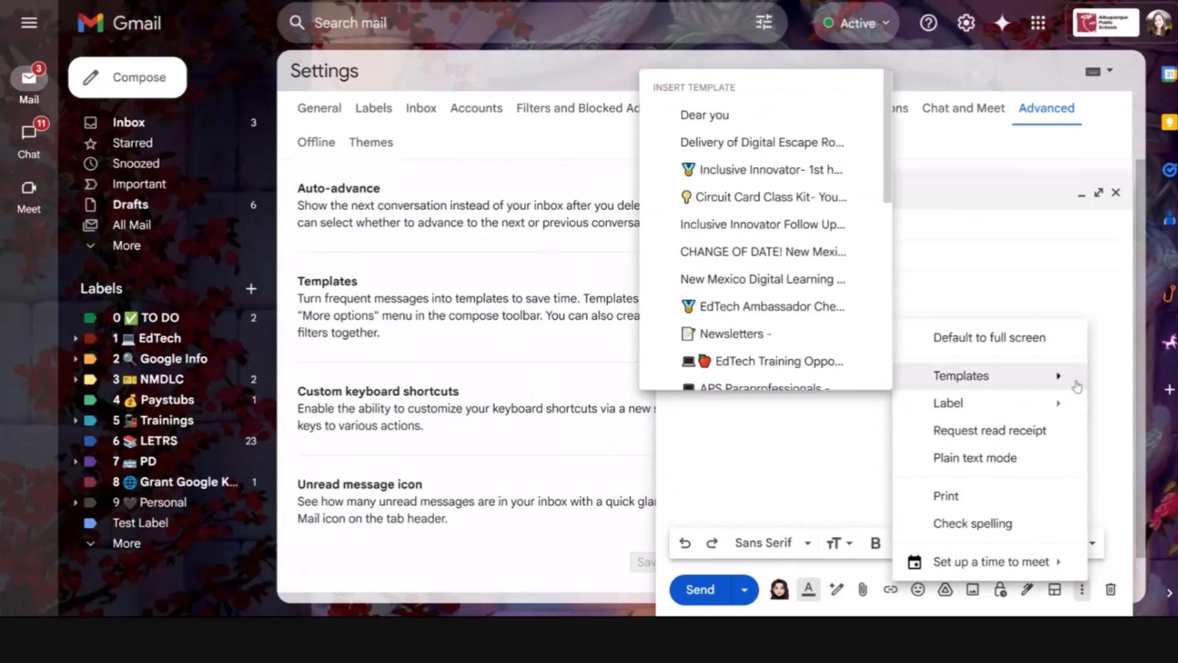
pyautogui.scroll(-5, 758, 334)
pyautogui.moveTo(761, 335)
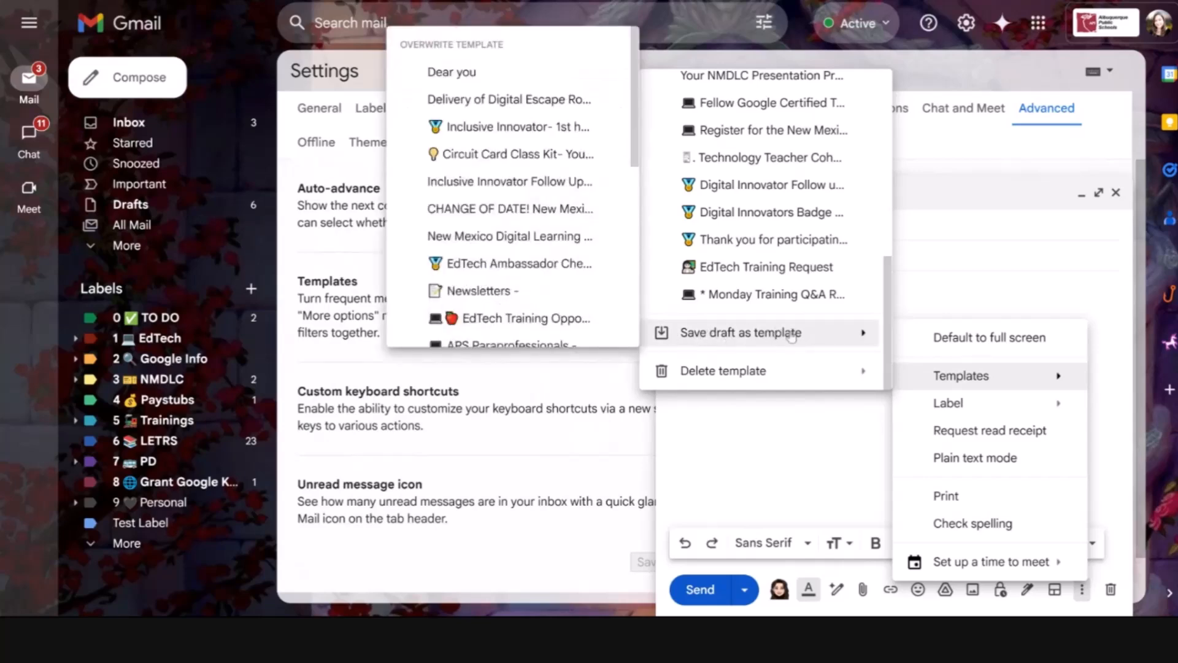
pyautogui.scroll(-5, 571, 267)
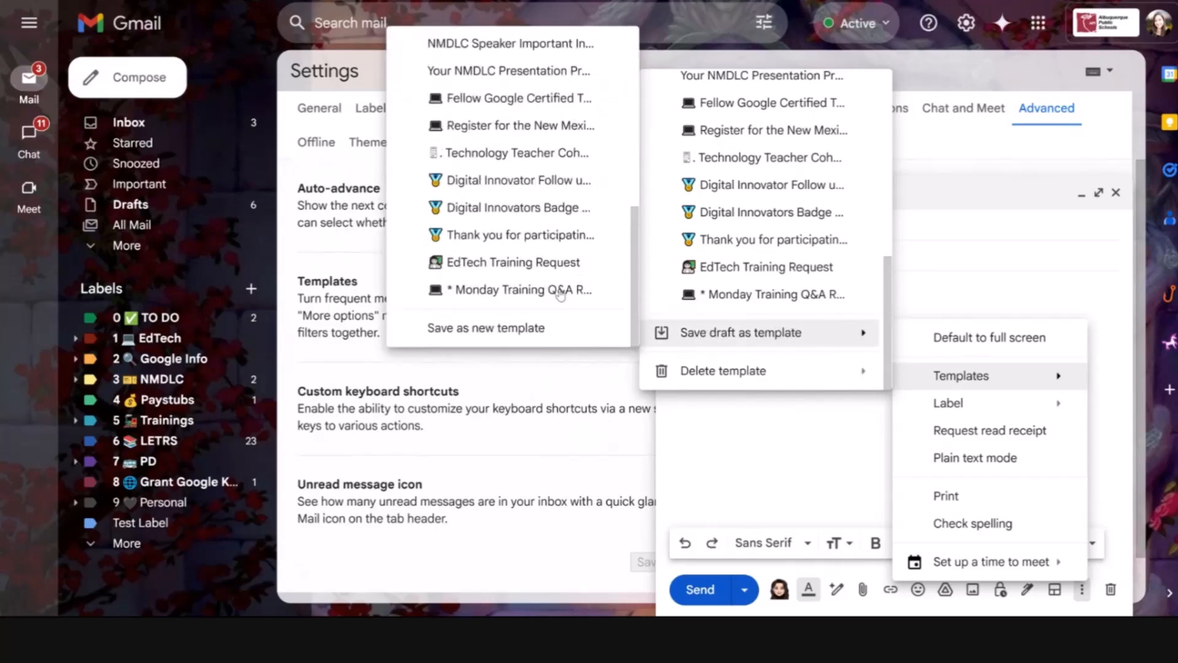
pyautogui.click(505, 329)
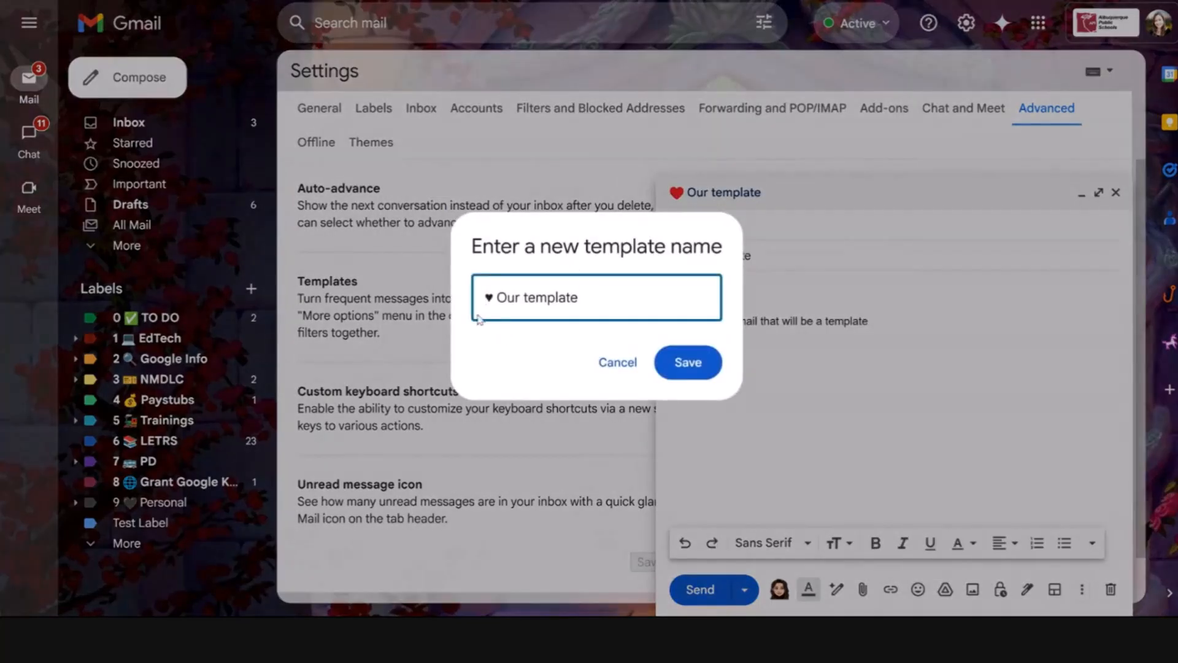
pyautogui.click(691, 363)
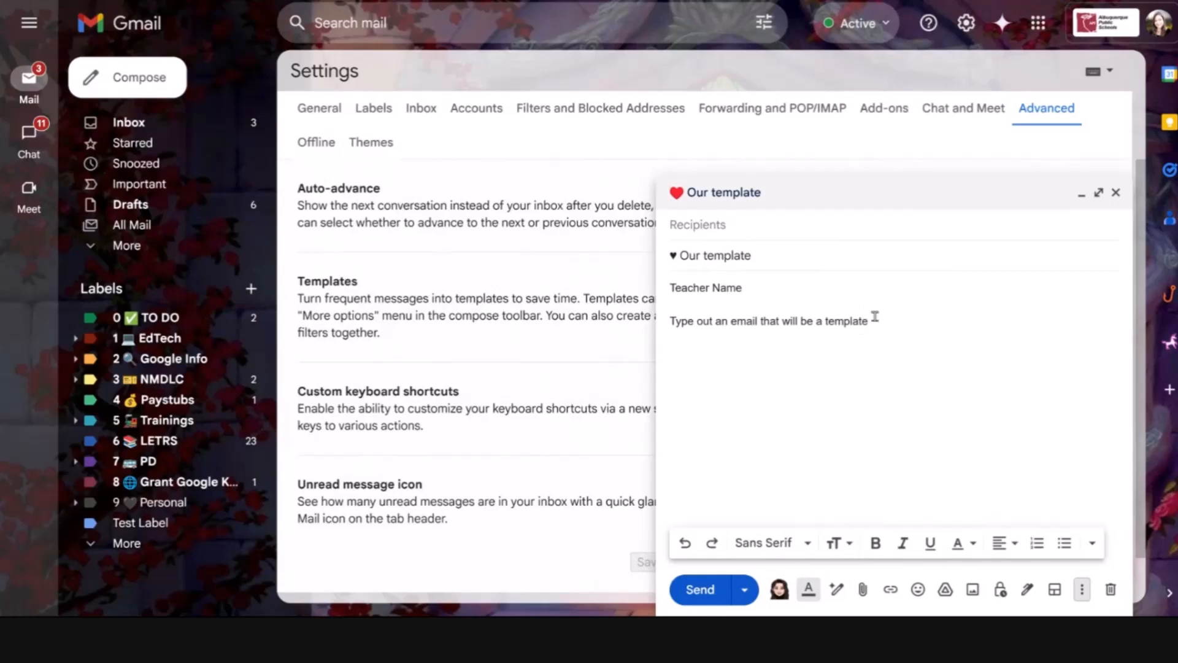
pyautogui.click(1117, 194)
# Start another new message, address it to a contact, and insert the "♥ Our template" template
pyautogui.click(132, 78)
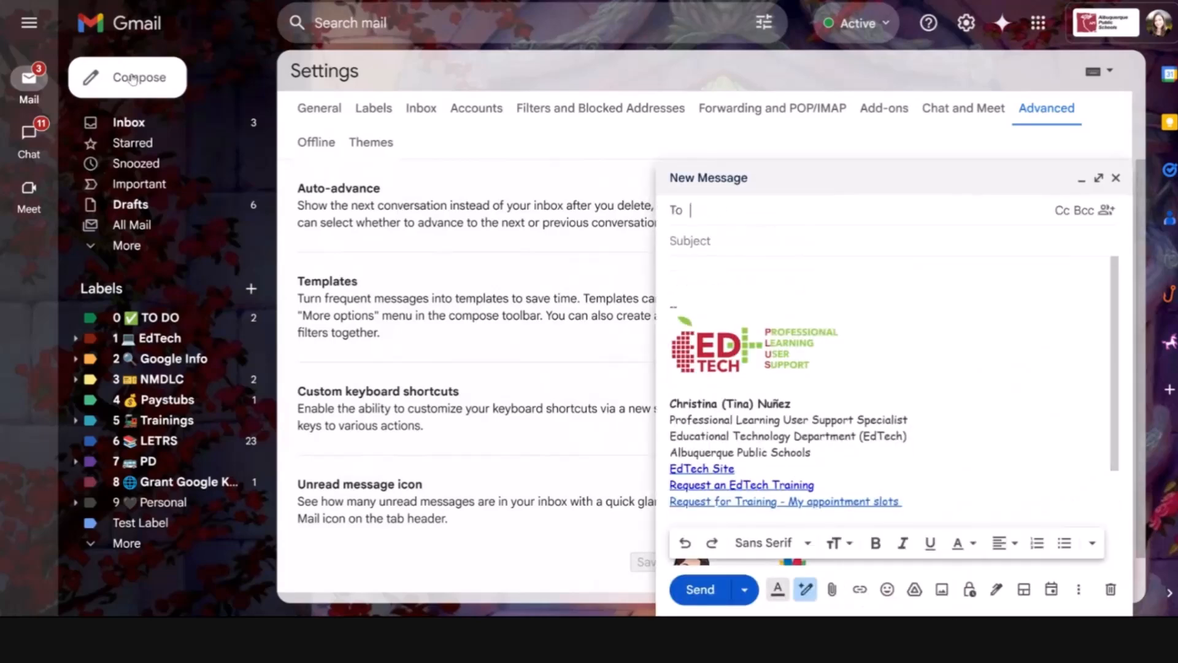
pyautogui.click(1079, 589)
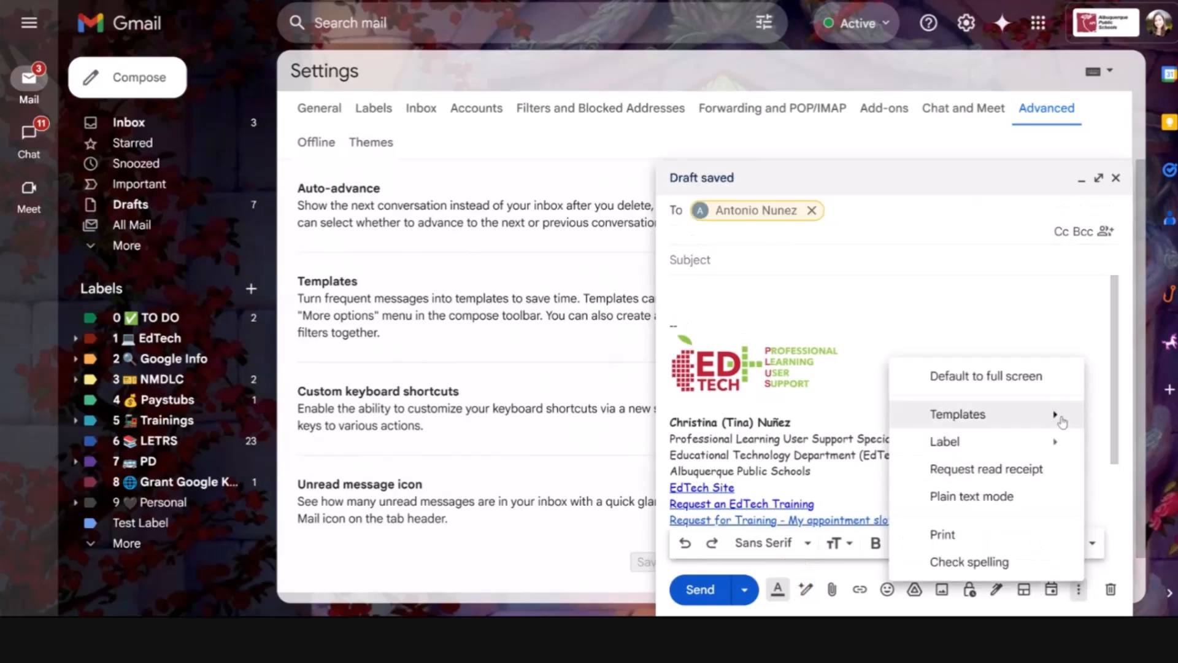
pyautogui.moveTo(1056, 417)
pyautogui.click(723, 153)
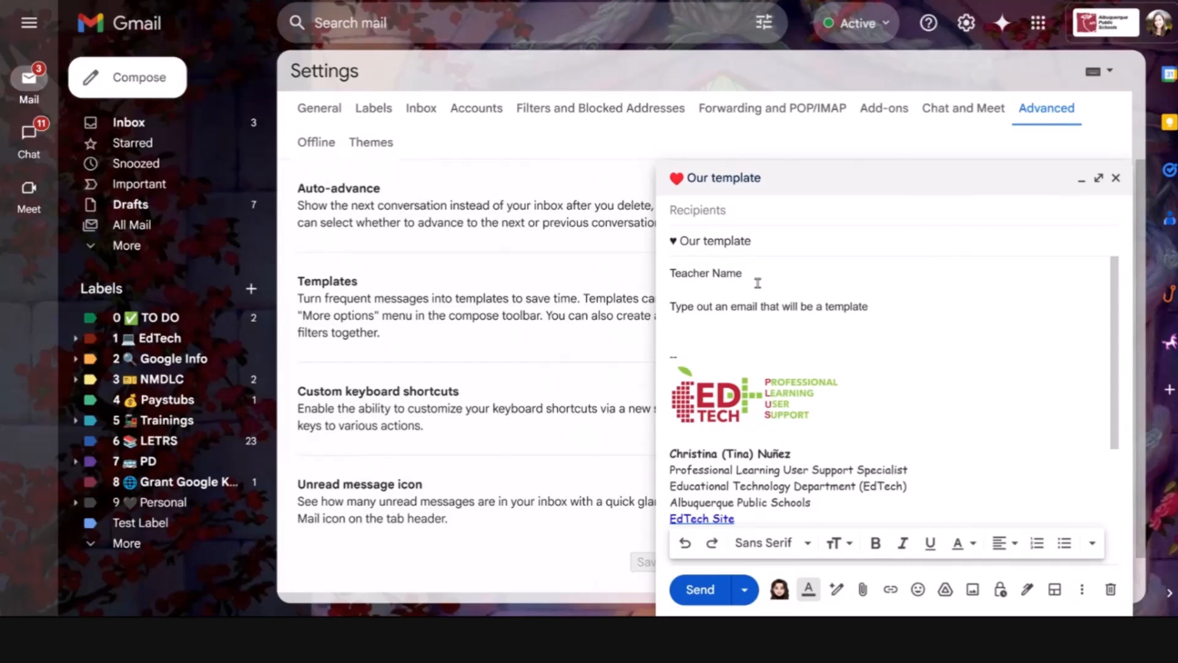
# Enter the contact as recipient of the templated message, look over its content and signature, and close it
pyautogui.click(709, 200)
pyautogui.write('anun')
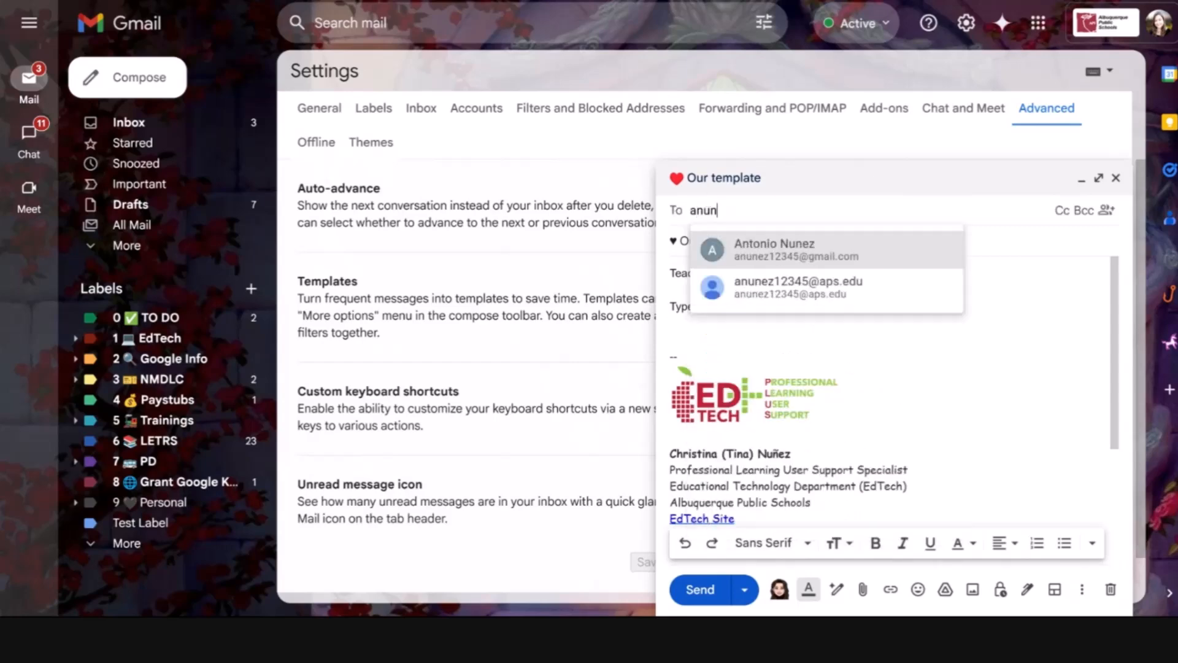
pyautogui.press('Return')
pyautogui.scroll(-3, 912, 457)
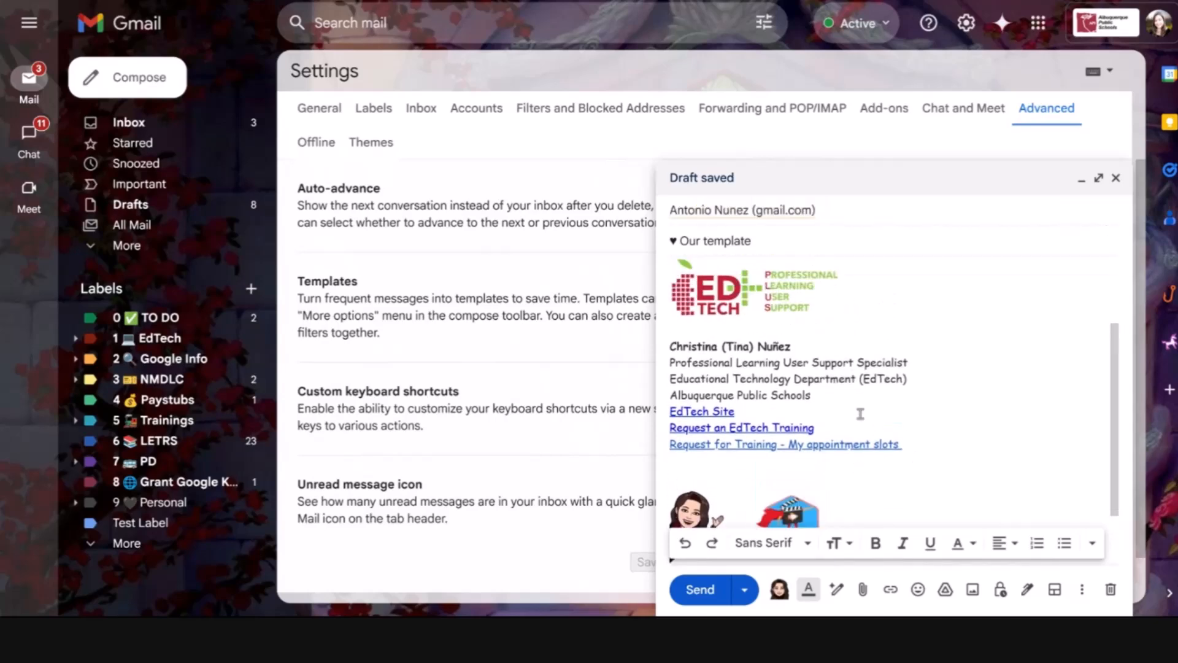
pyautogui.scroll(2, 812, 360)
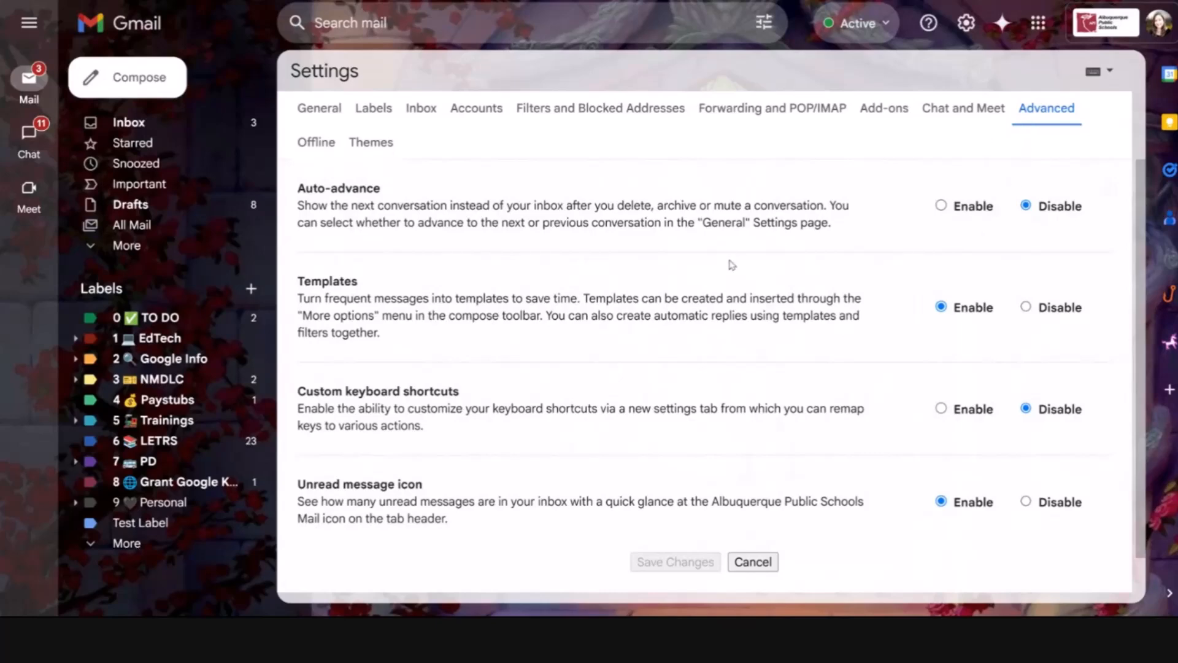
# Start a new message in full screen and insert the "♥ Our template" template
pyautogui.click(125, 94)
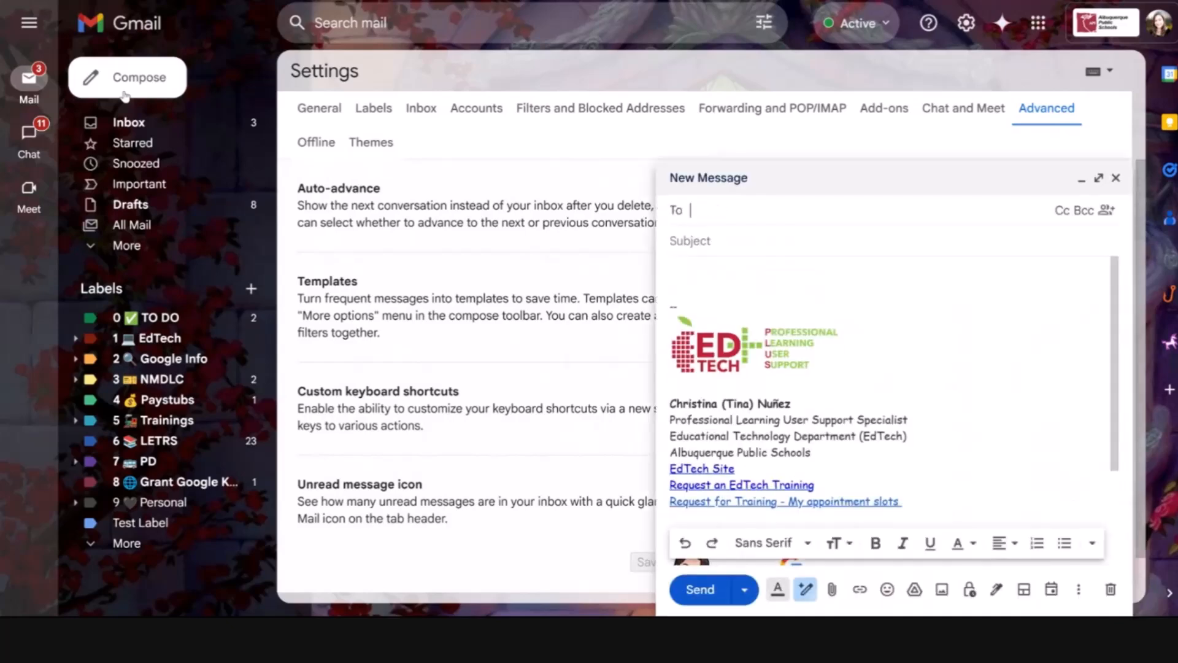
pyautogui.click(1099, 181)
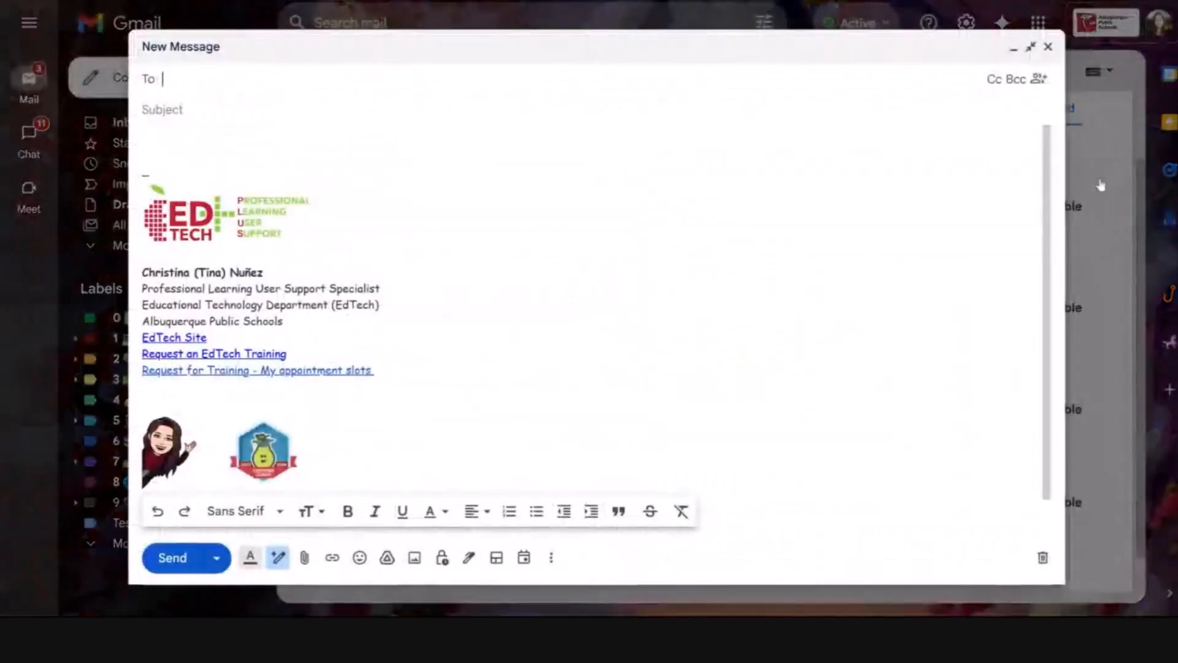
pyautogui.click(551, 558)
pyautogui.moveTo(607, 384)
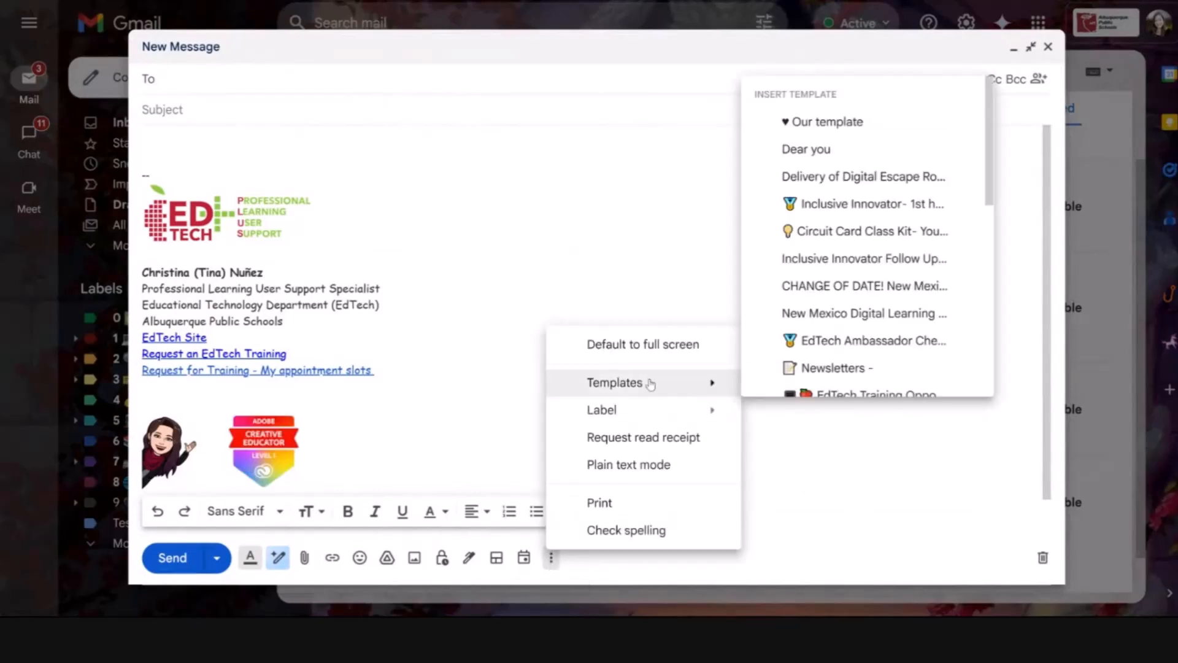
pyautogui.click(869, 122)
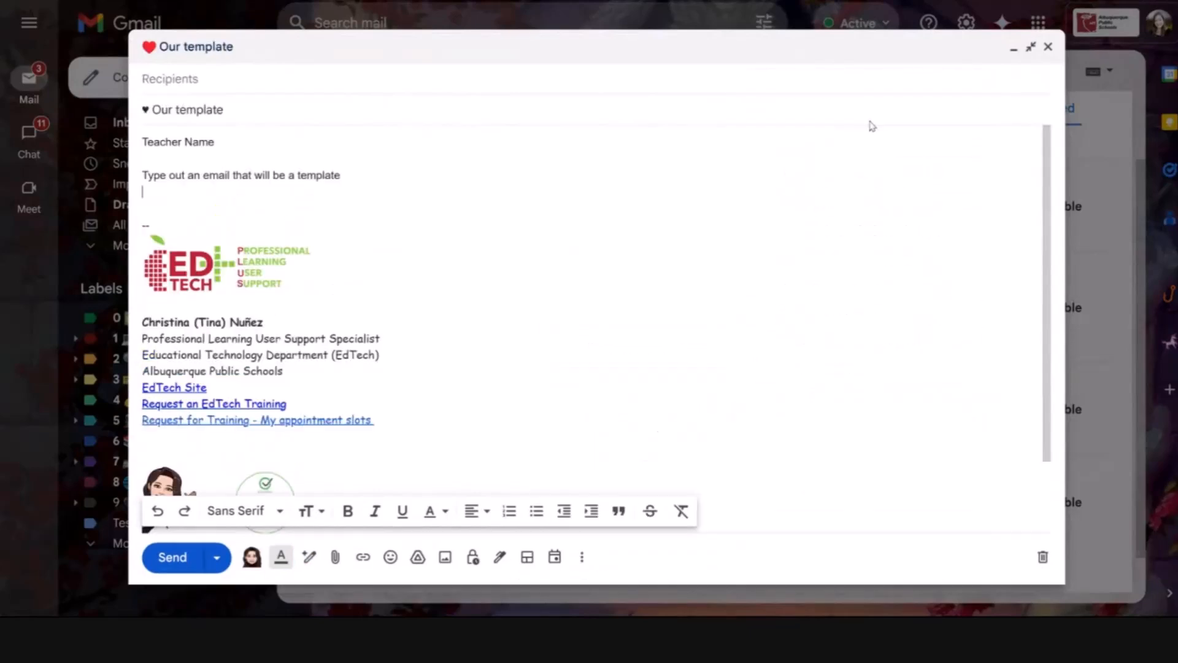
pyautogui.moveTo(216, 146); pyautogui.dragTo(135, 145)
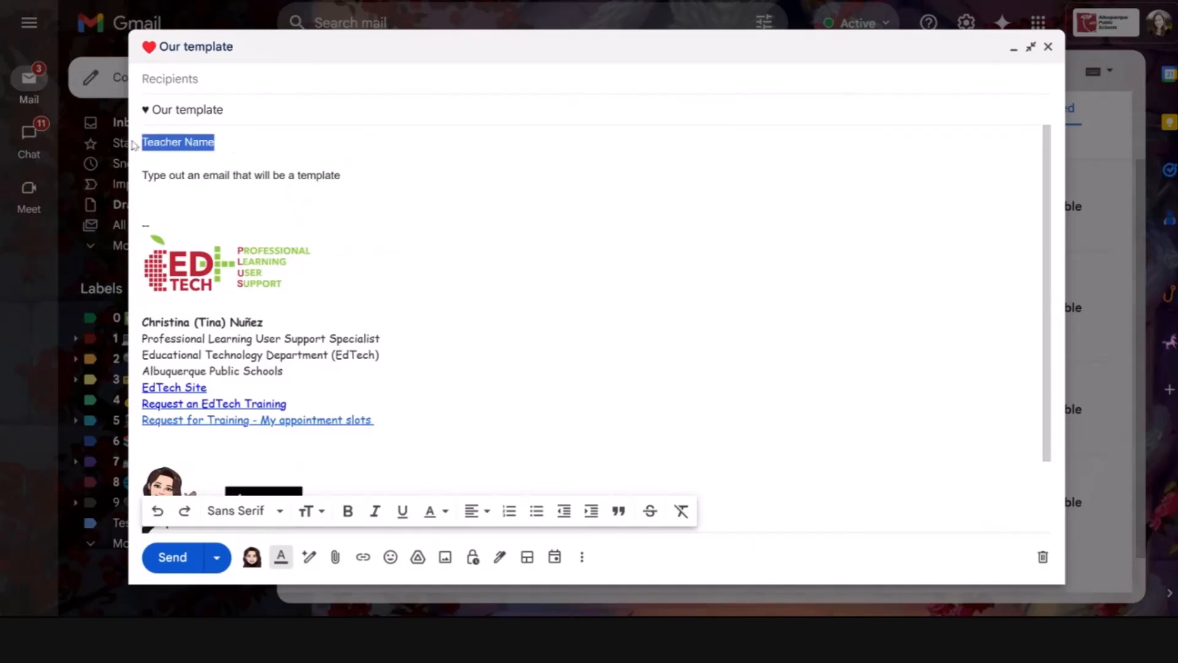
pyautogui.write('@F')
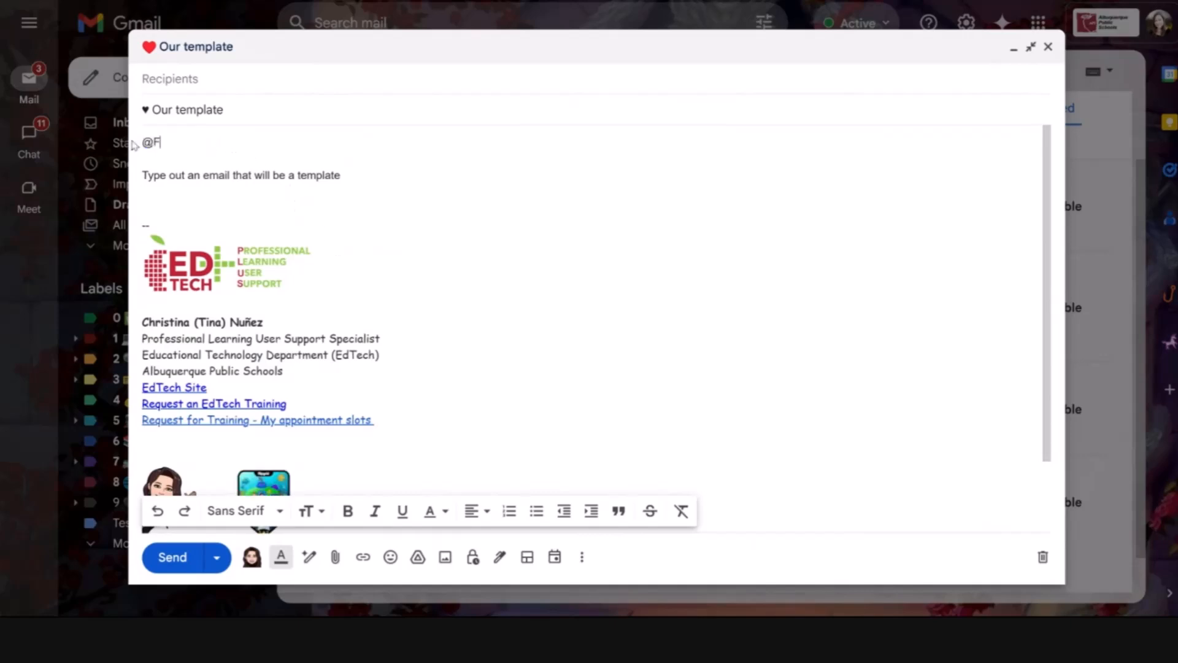
pyautogui.write('irstn')
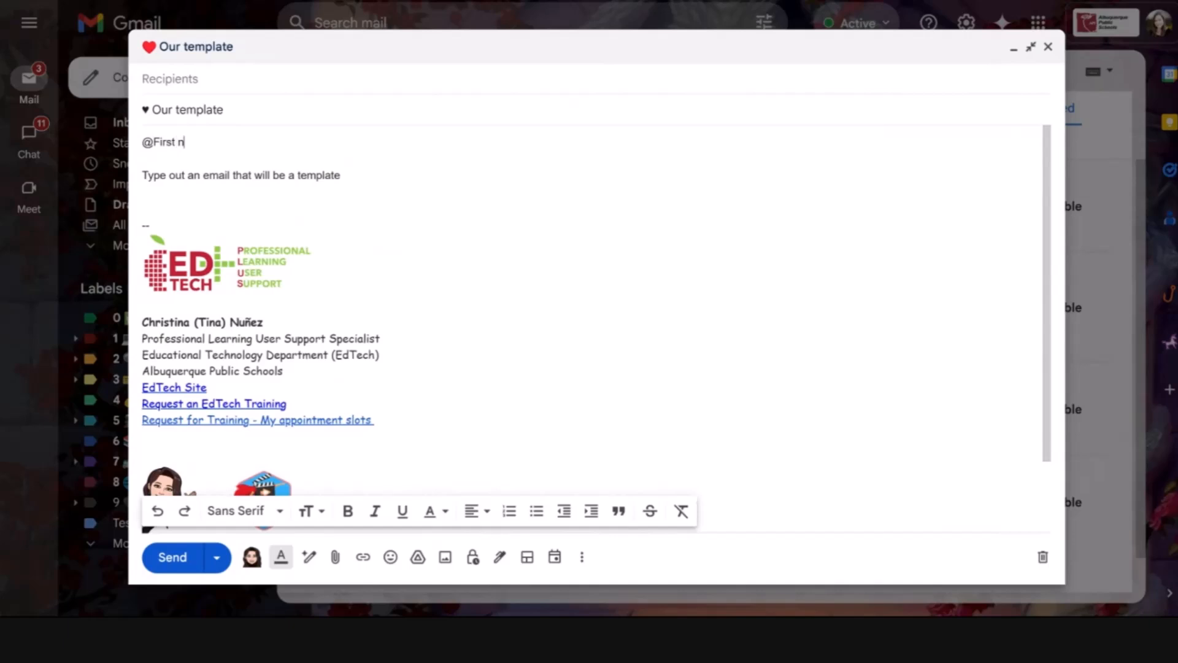
pyautogui.write('ame')
pyautogui.doubleClick(215, 176)
pyautogui.write('@em')
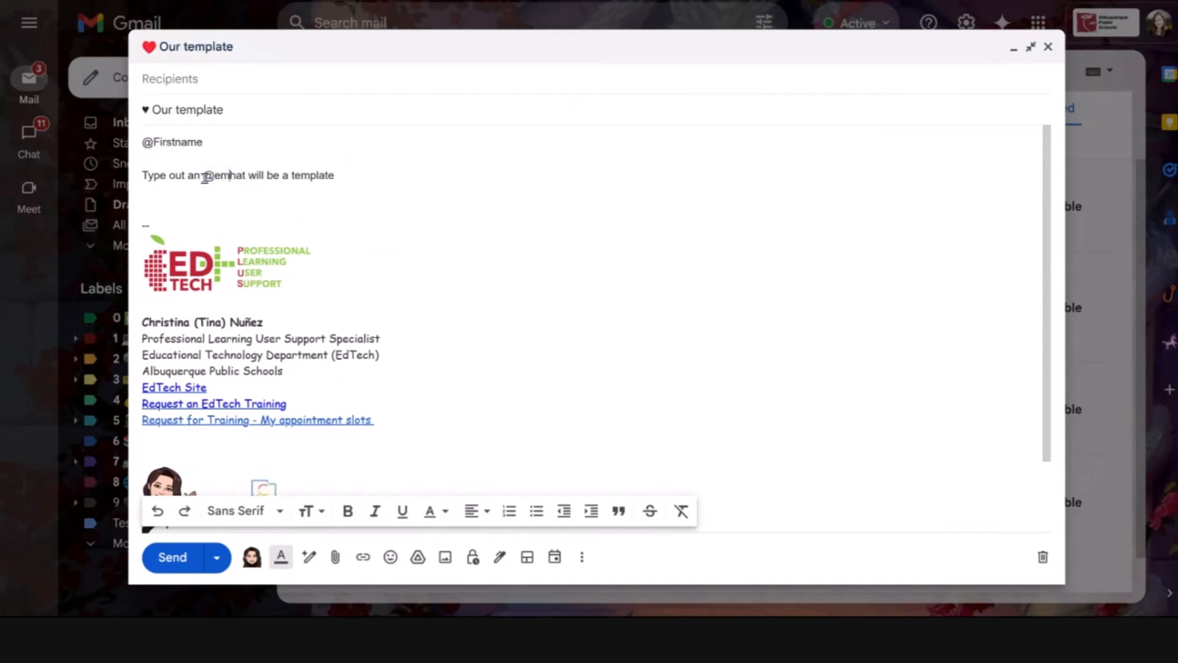
pyautogui.write('ail t')
pyautogui.press('End')
pyautogui.write('- with a @schoolname')
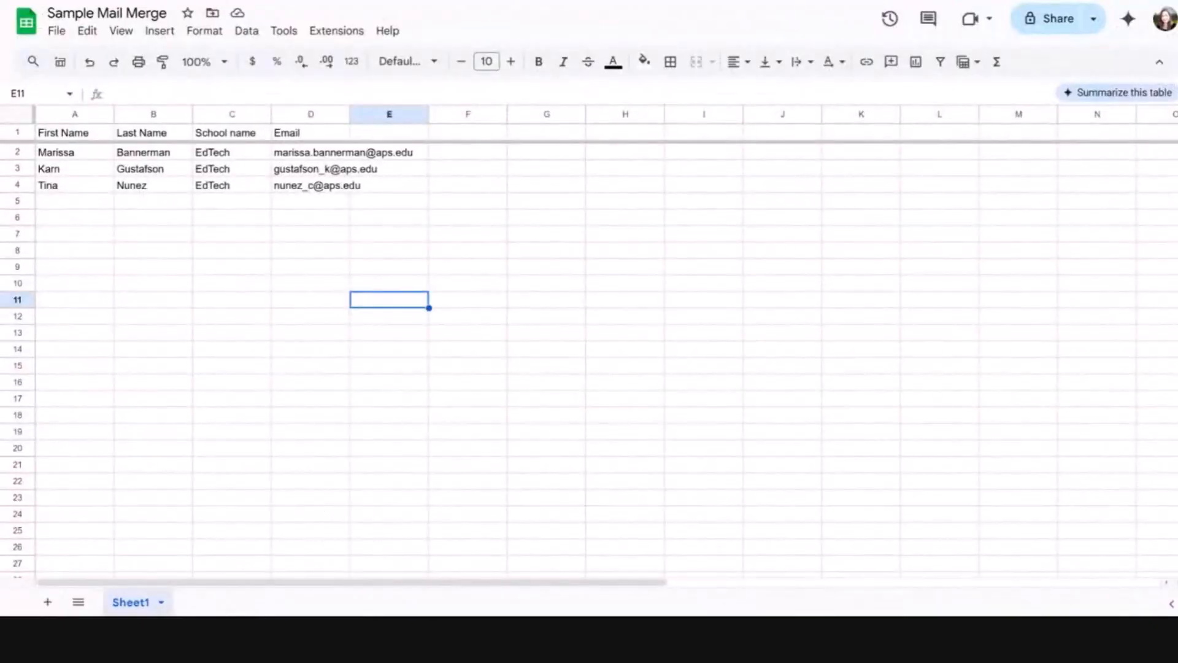
# Switch to the Sample Mail Merge spreadsheet in Google Sheets and review its first name, last name, school name and email columns
pyautogui.moveTo(90, 155); pyautogui.dragTo(75, 242)
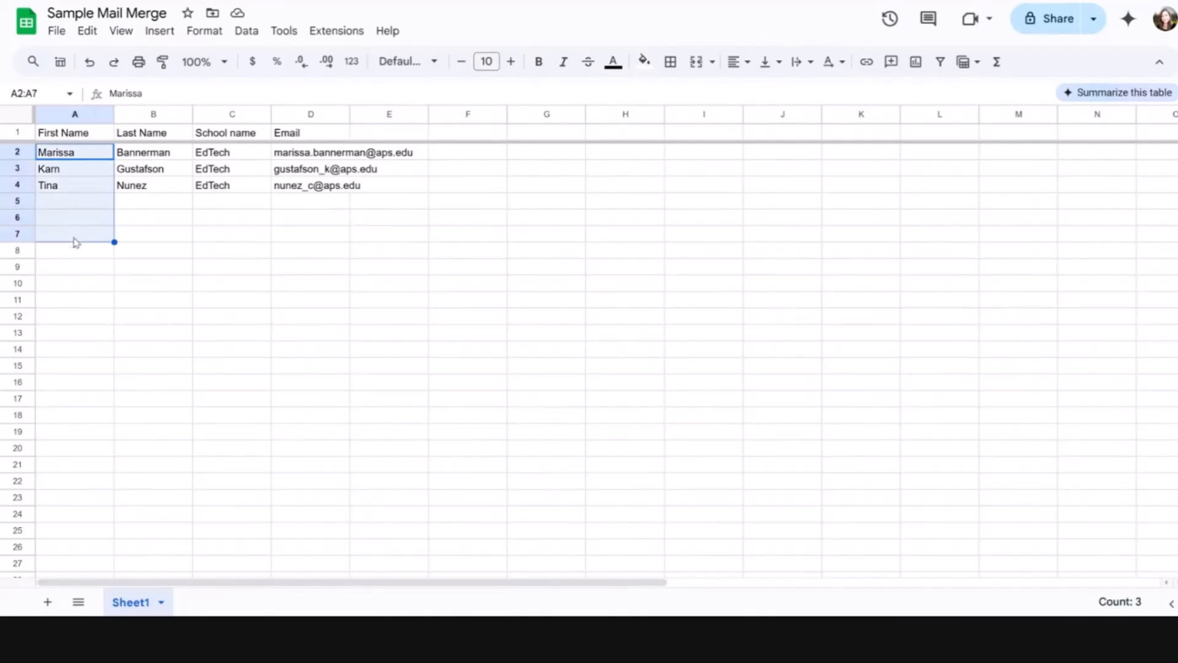
pyautogui.moveTo(154, 152); pyautogui.dragTo(146, 258)
pyautogui.moveTo(227, 158); pyautogui.dragTo(271, 257)
pyautogui.moveTo(313, 171); pyautogui.dragTo(303, 220)
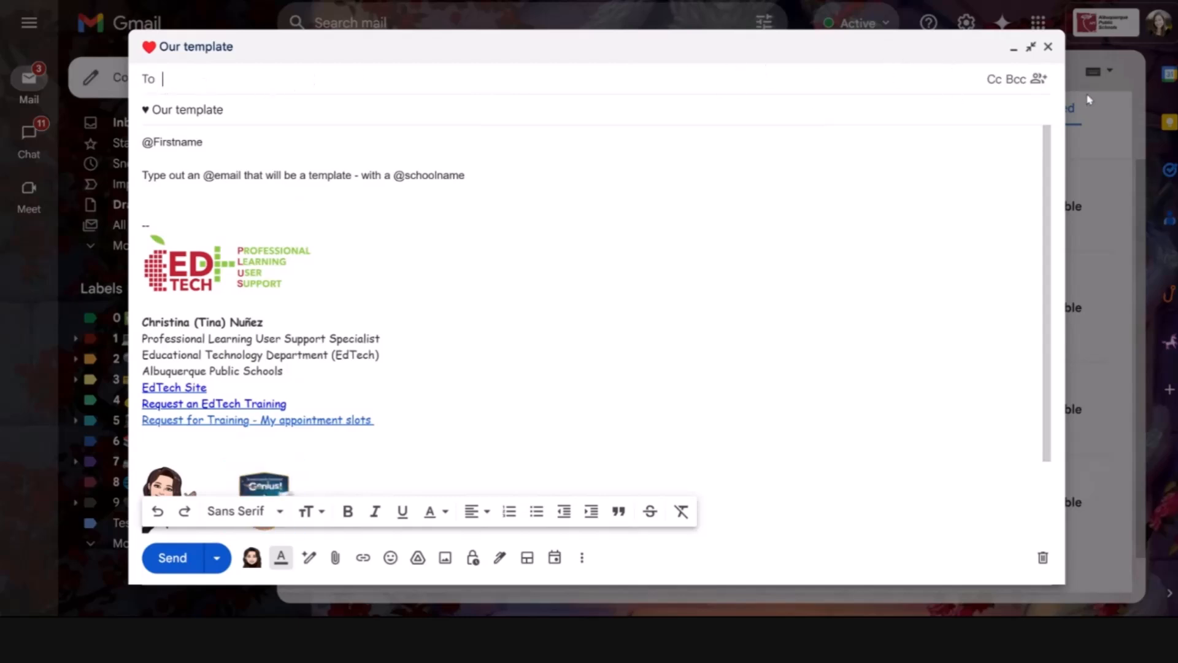
# Back in the Gmail draft, turn on Mail Merge and choose the "Sample Mail Merge" spreadsheet for the recipient info
pyautogui.click(1039, 79)
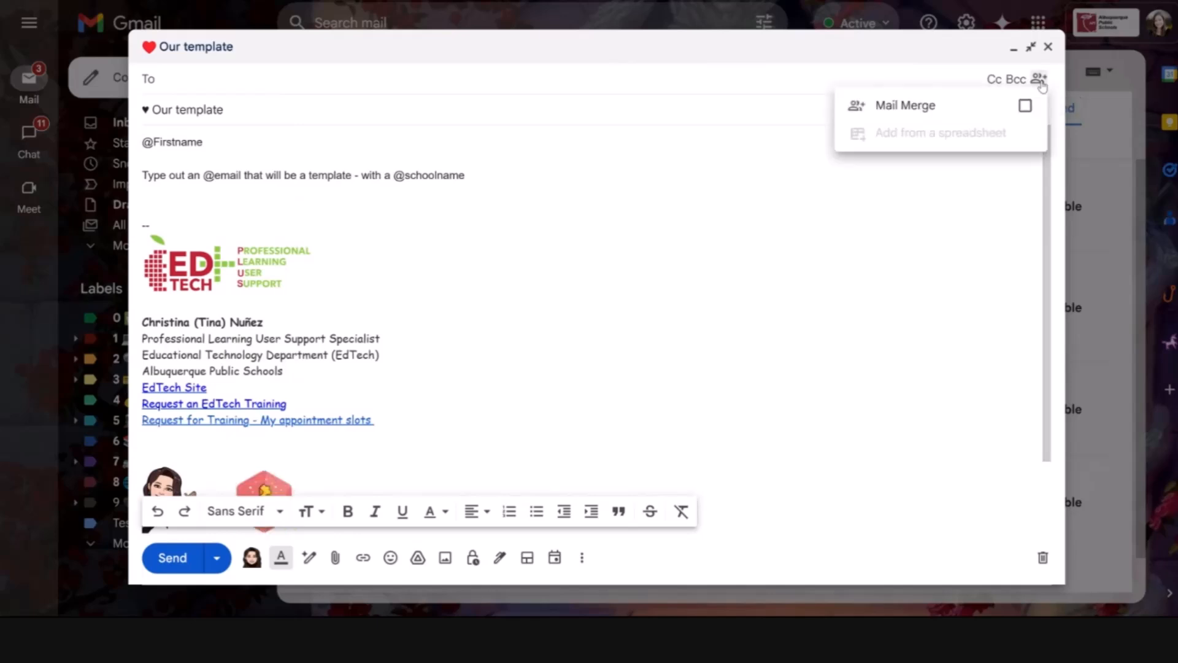
pyautogui.click(1025, 106)
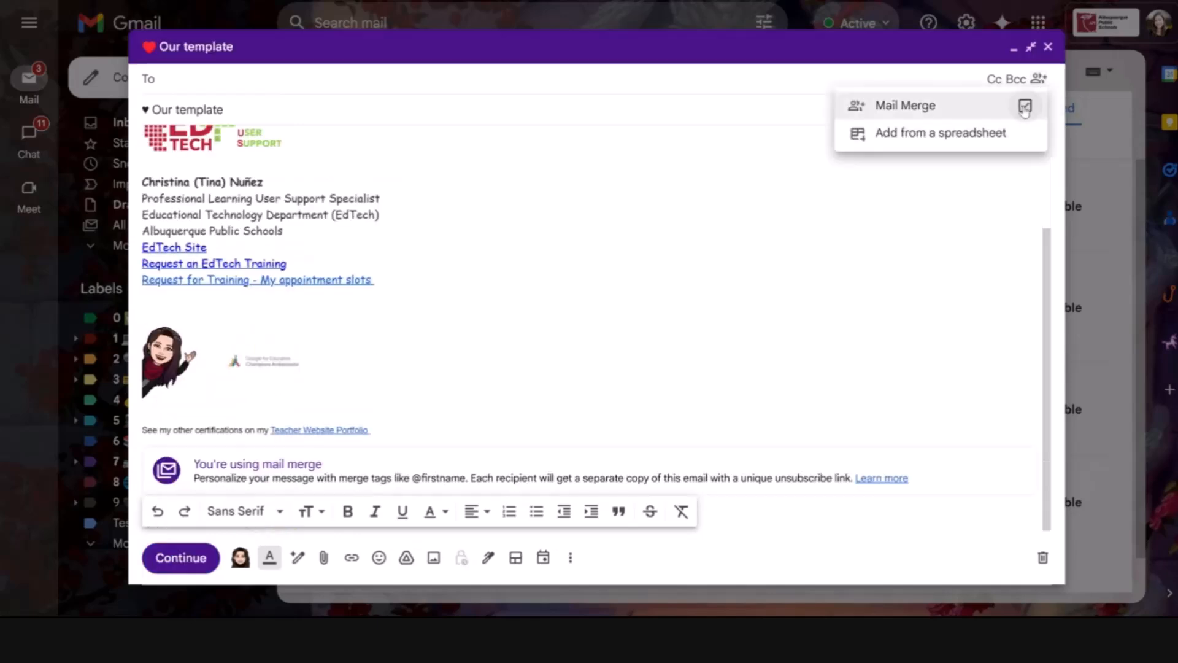
pyautogui.click(917, 134)
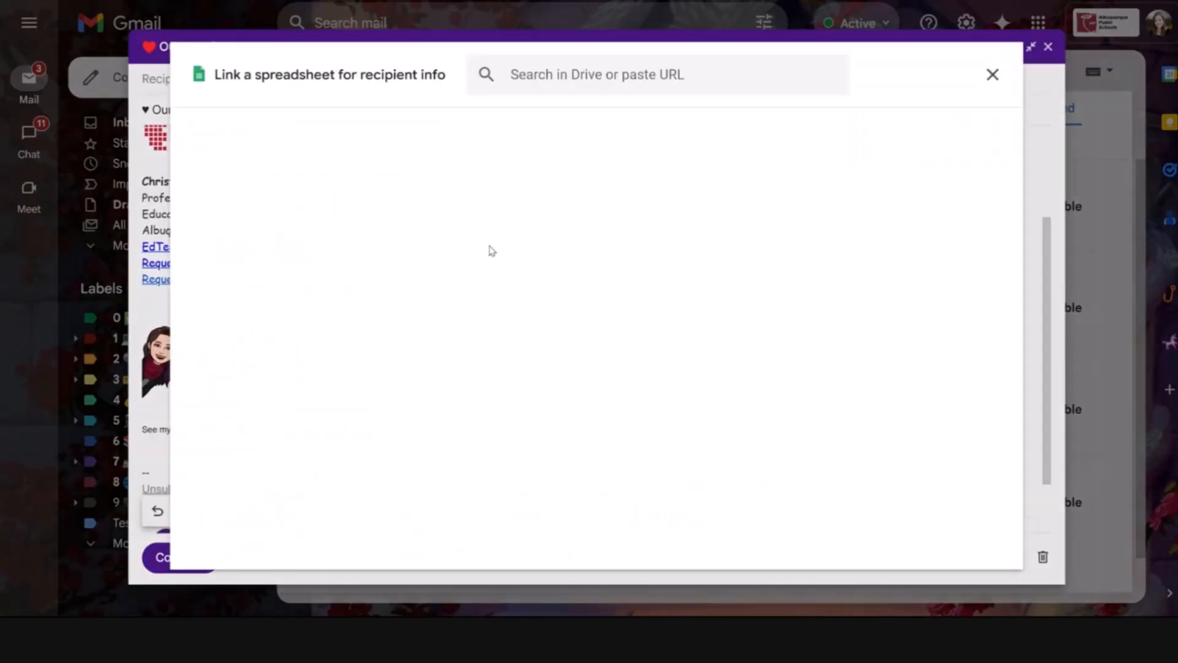
pyautogui.click(283, 303)
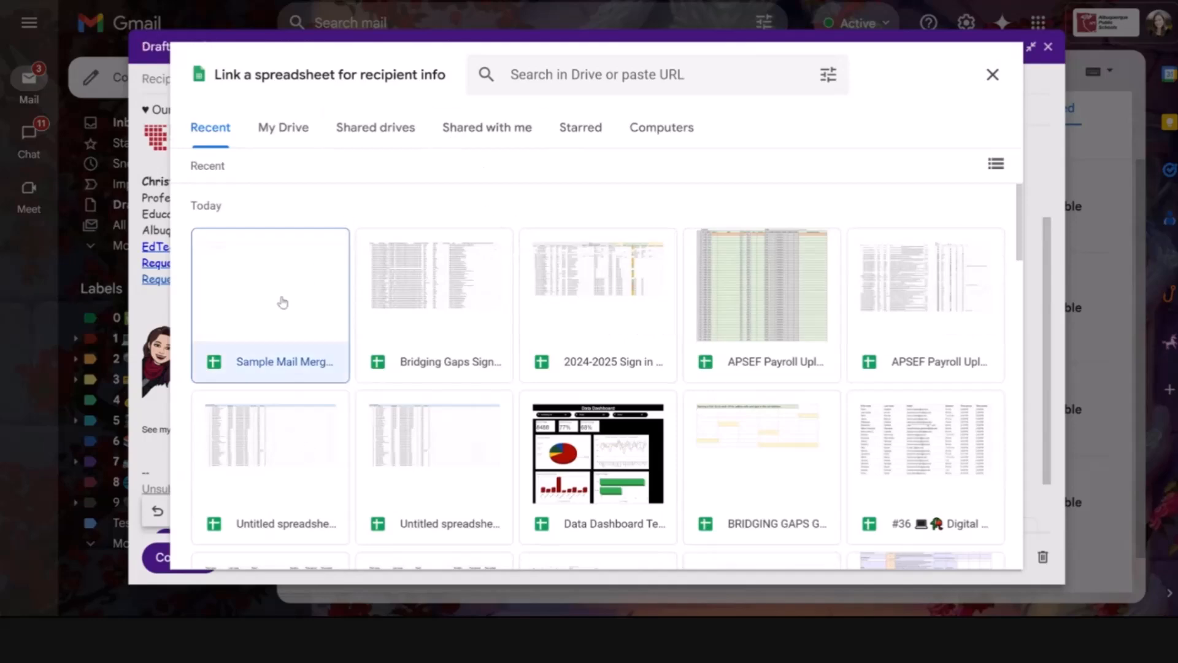
pyautogui.click(973, 546)
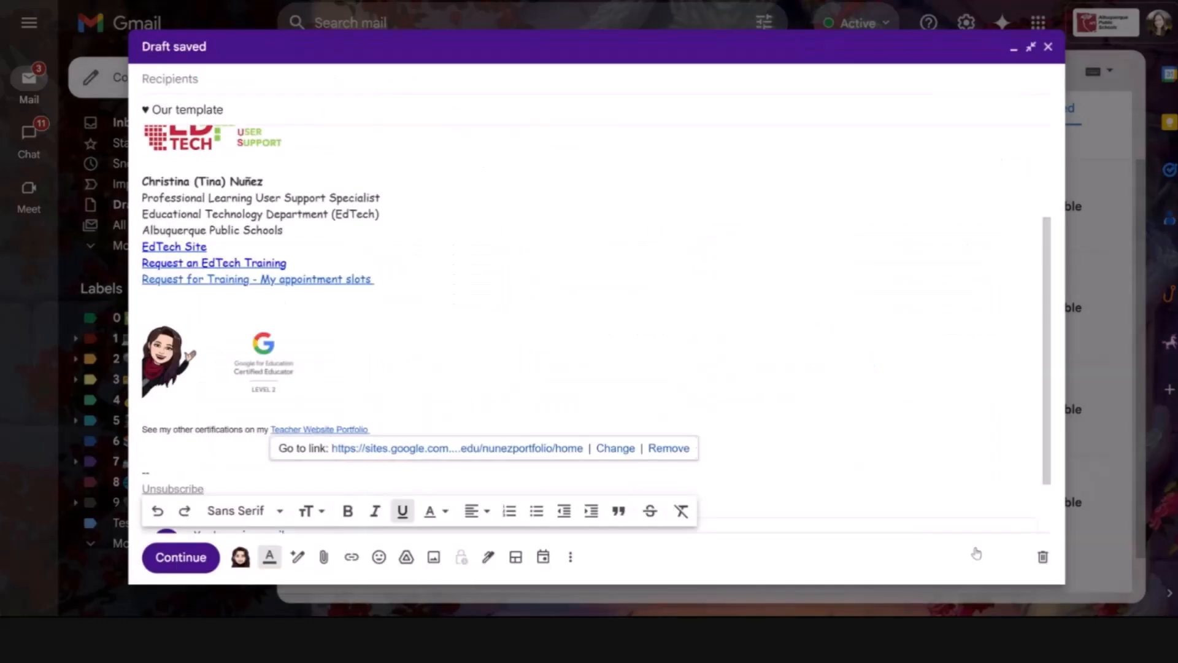
pyautogui.click(519, 276)
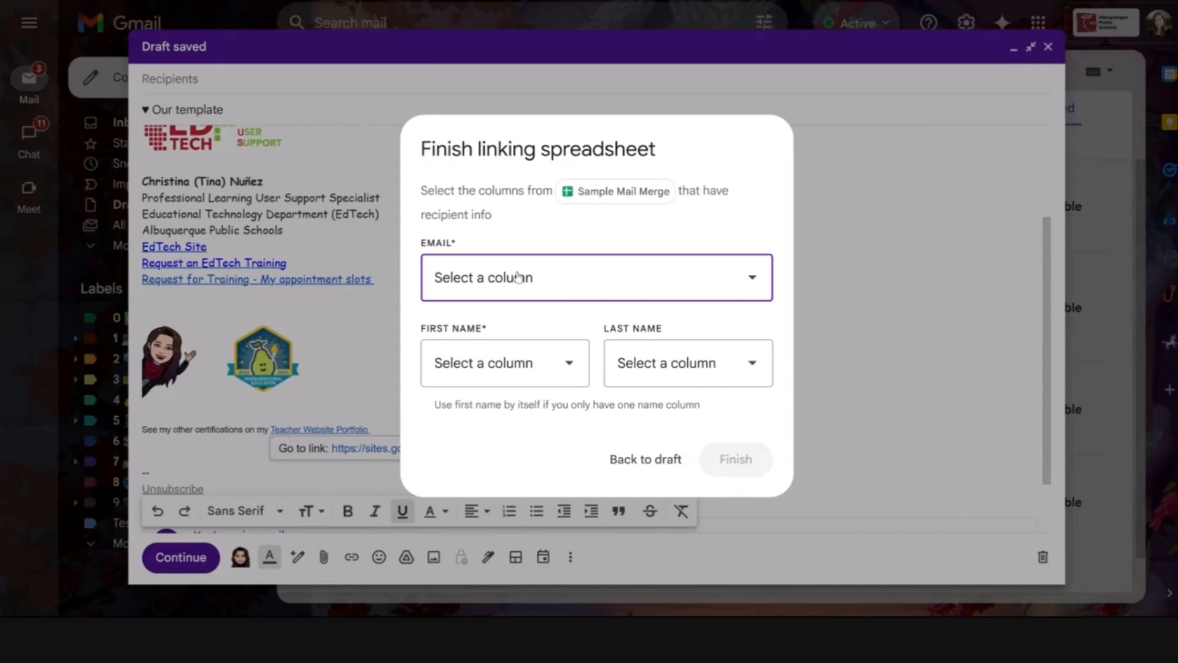
pyautogui.click(490, 365)
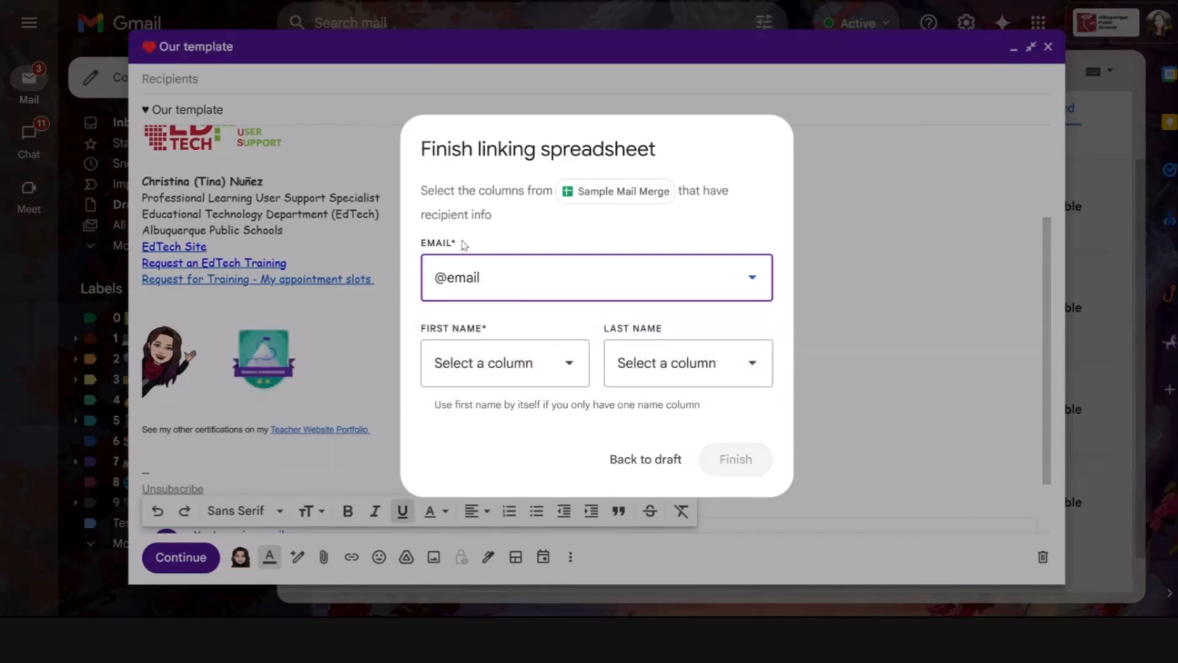
pyautogui.click(514, 369)
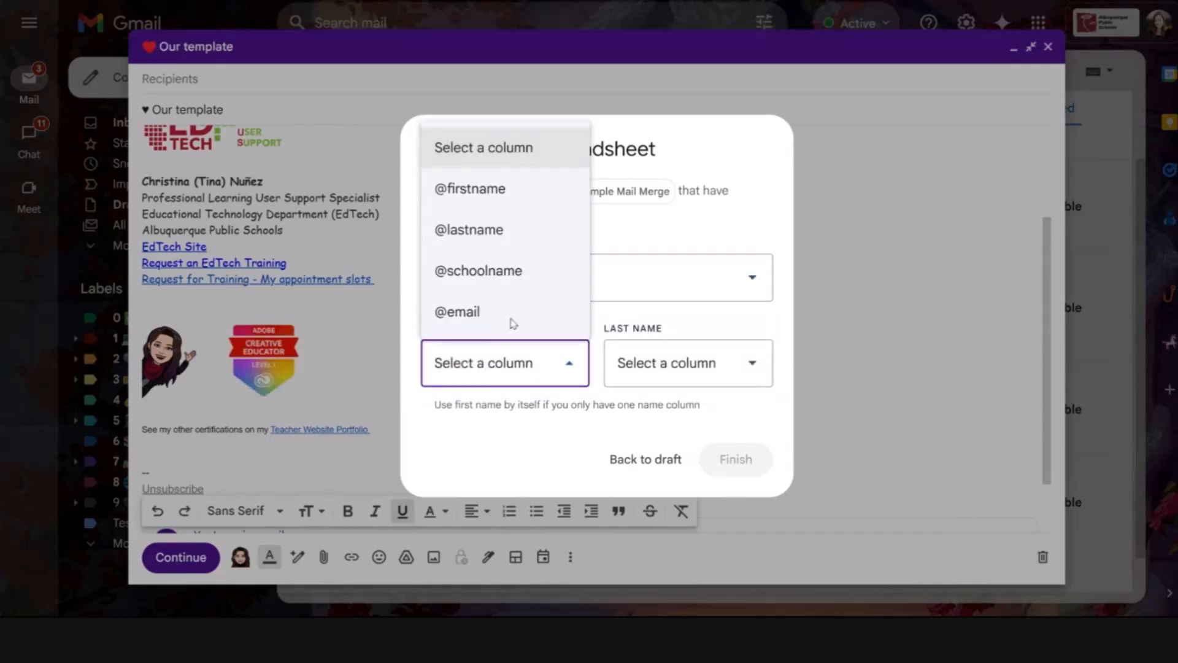
pyautogui.click(514, 187)
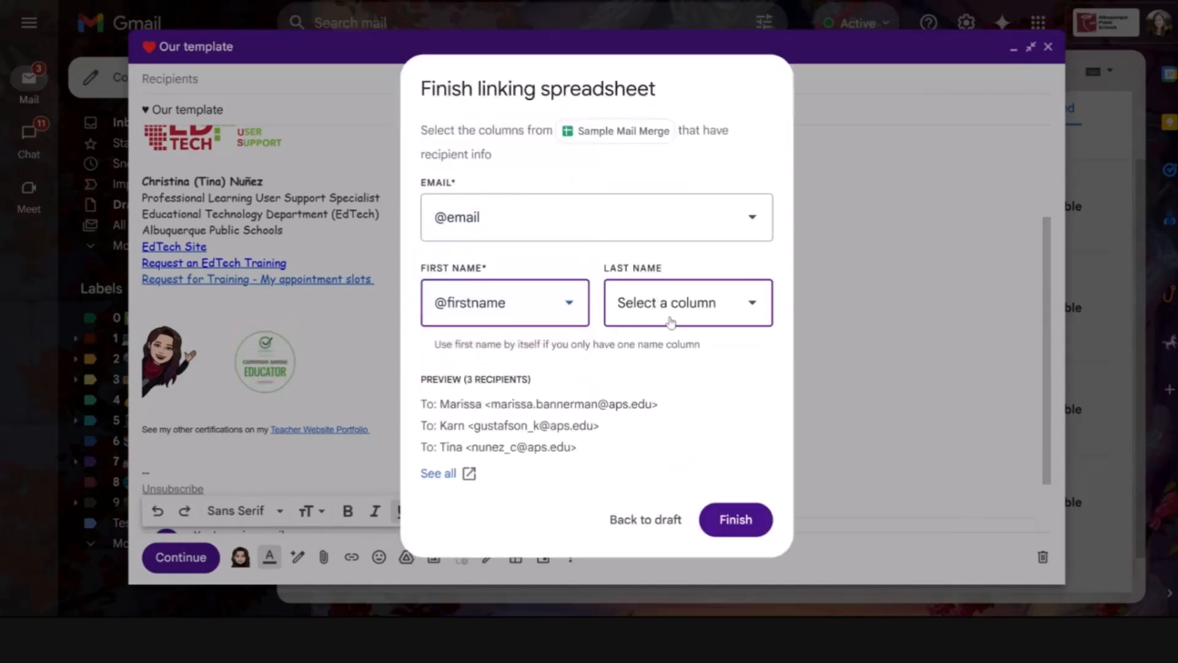
pyautogui.click(671, 321)
pyautogui.click(673, 437)
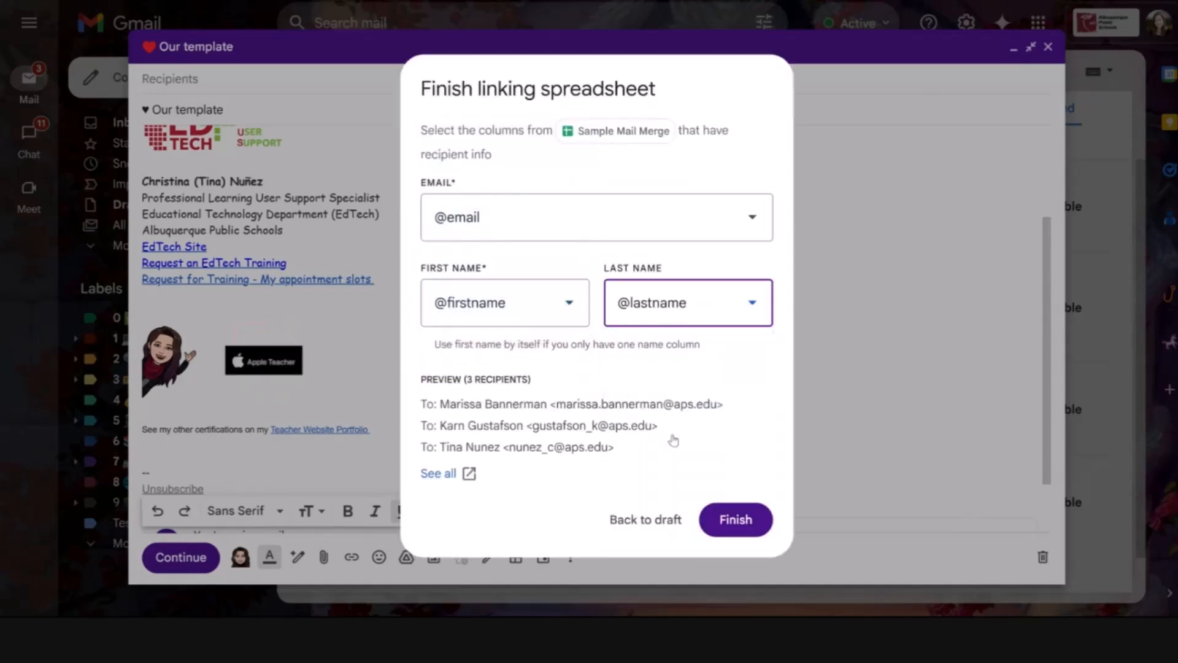
pyautogui.click(740, 522)
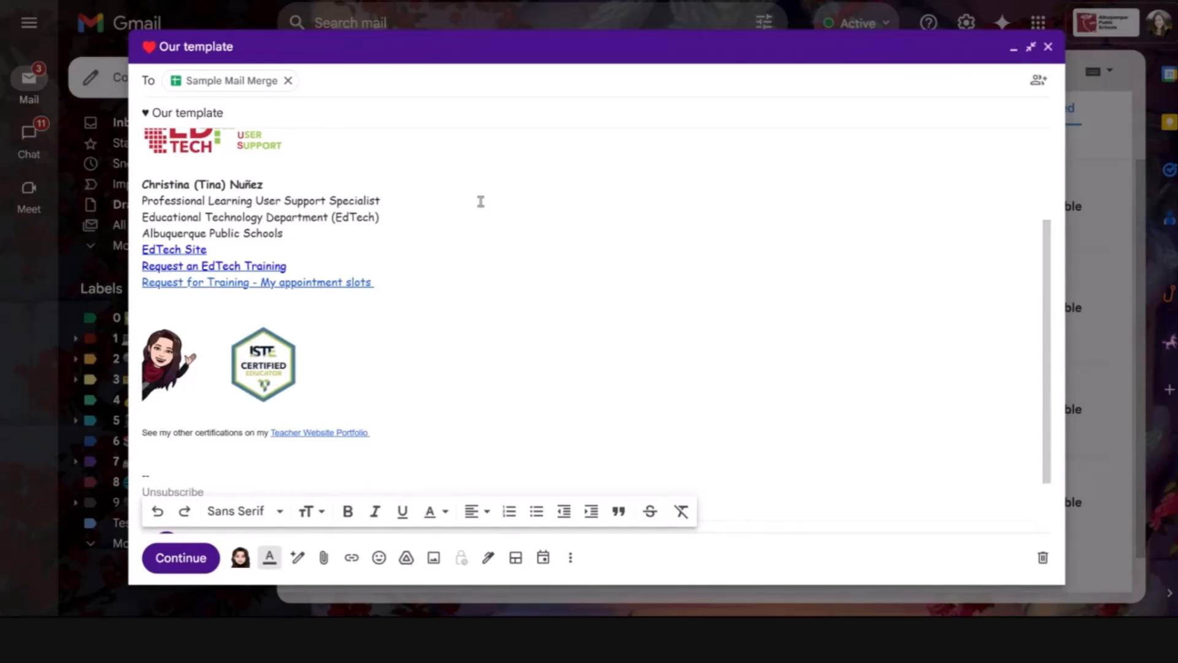
# Check the merge tags in the message body and send the mail merge to all linked recipients
pyautogui.scroll(3, 481, 201)
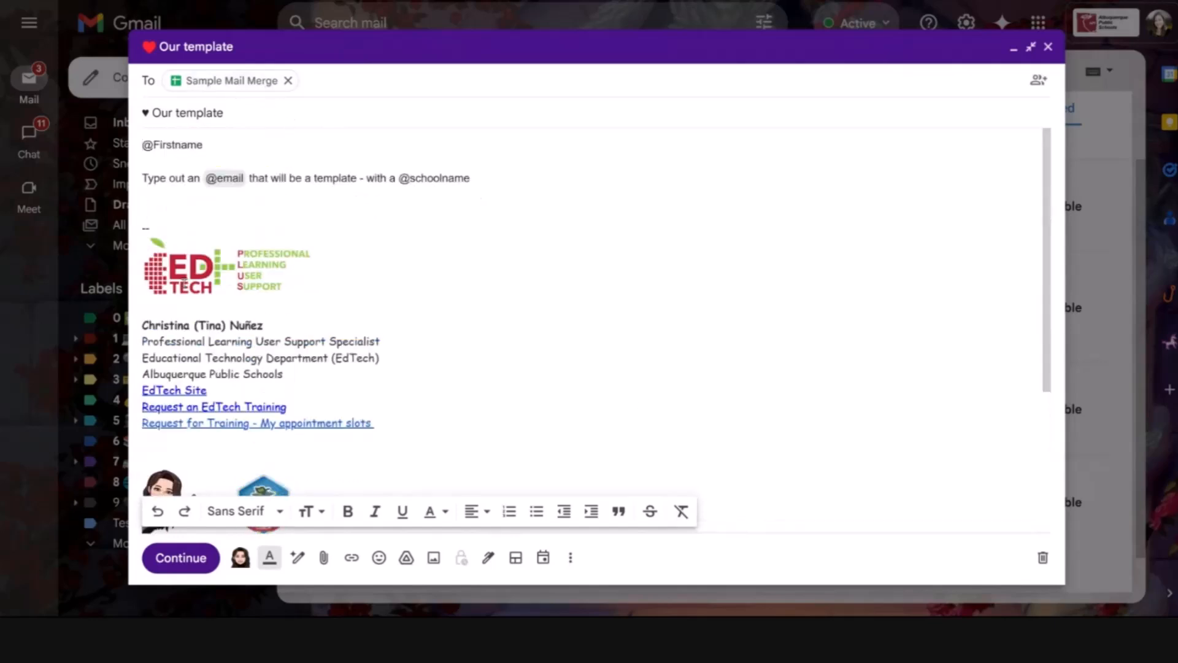
pyautogui.click(167, 570)
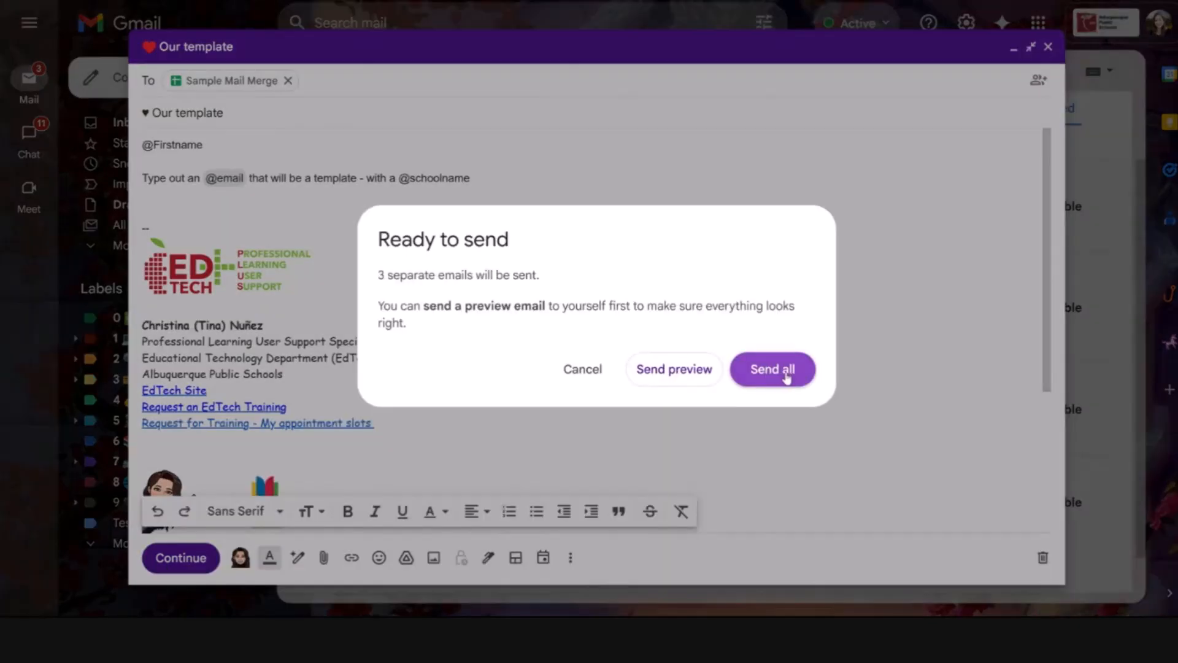
pyautogui.click(776, 369)
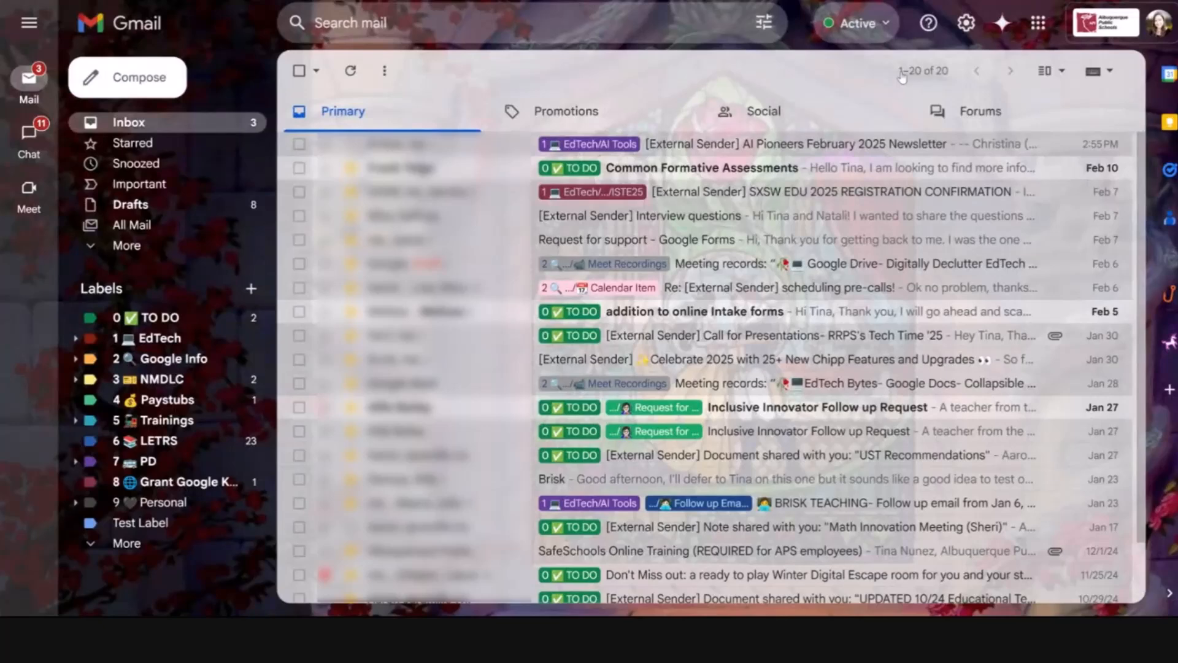
# Find the Signature section in the full general settings and look at the image insertion options for the GIF Signature
pyautogui.click(960, 28)
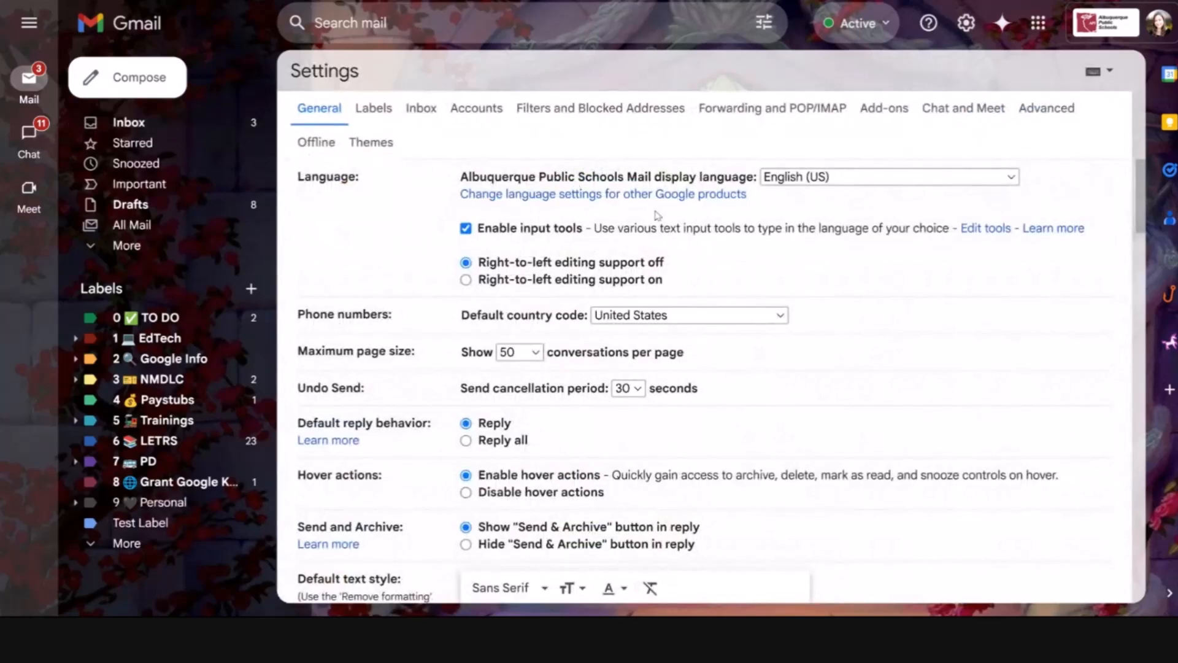
pyautogui.scroll(-8, 712, 381)
pyautogui.scroll(-7, 711, 381)
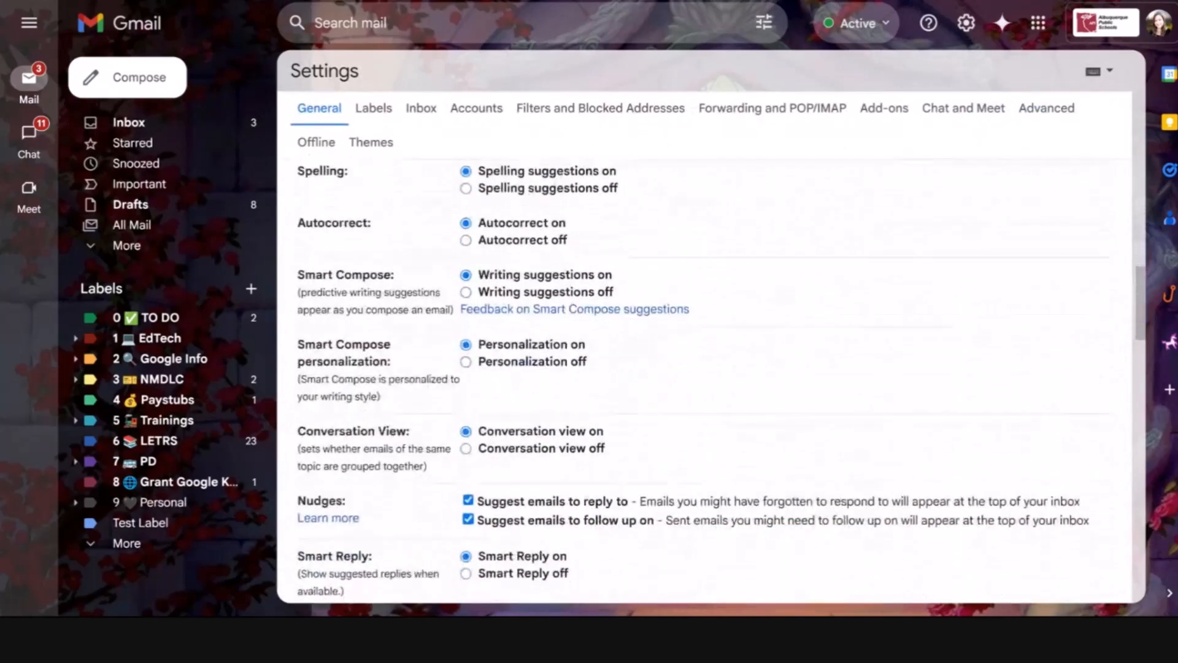
pyautogui.scroll(-8, 414, 282)
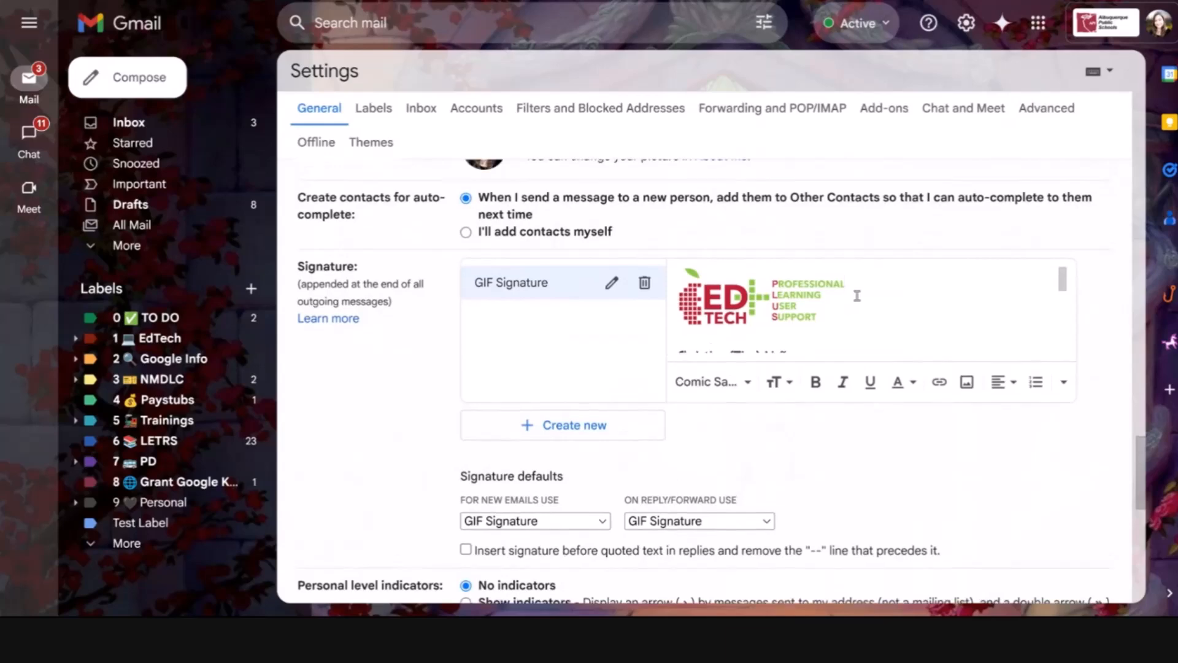
pyautogui.click(967, 386)
pyautogui.click(994, 71)
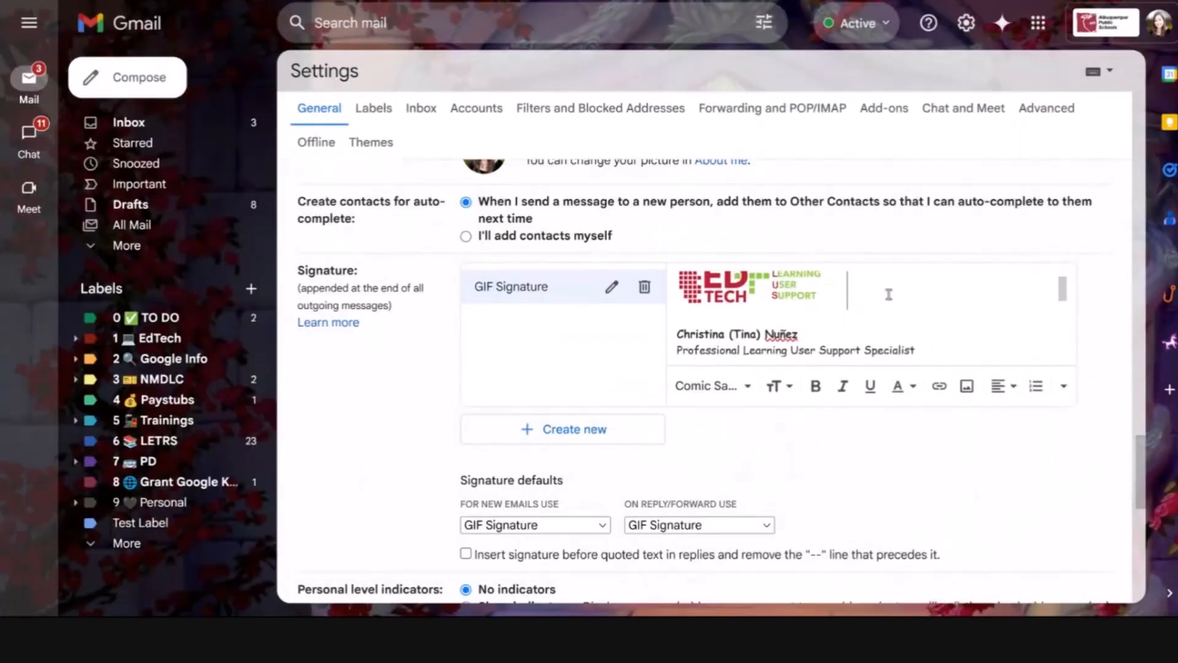
# Examine the GIF Signature's contact lines, images and links, highlighting the "Request for Training - My appointment slots" link
pyautogui.scroll(-2, 889, 294)
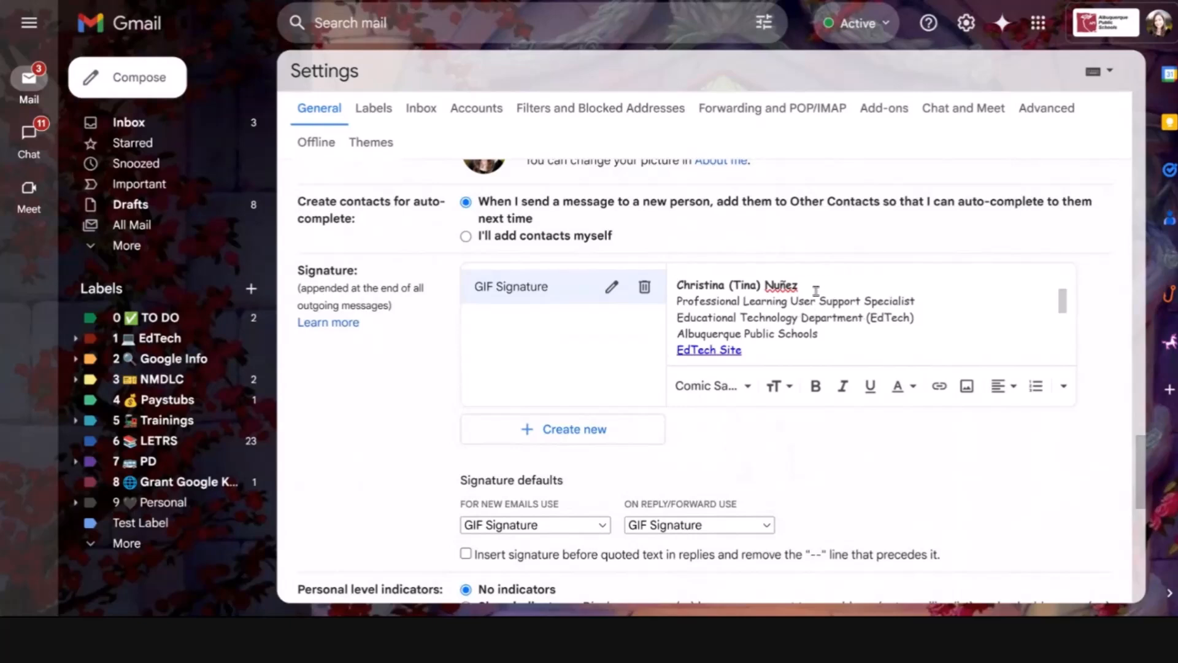
pyautogui.scroll(-2, 856, 338)
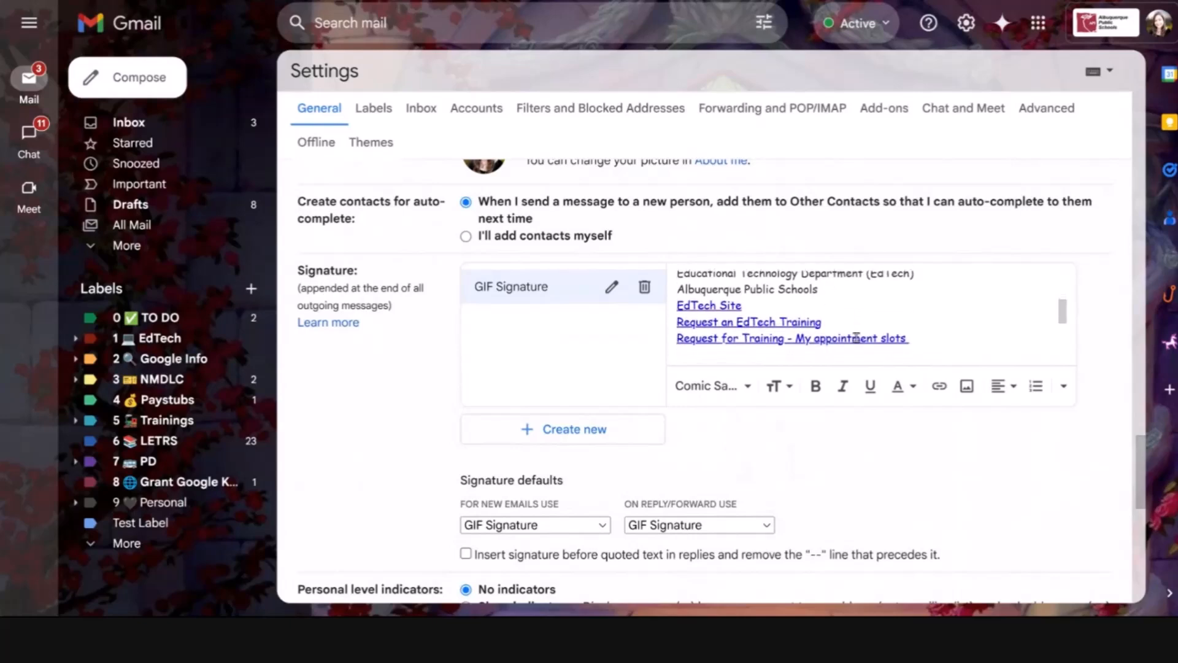
pyautogui.moveTo(919, 335); pyautogui.dragTo(676, 339)
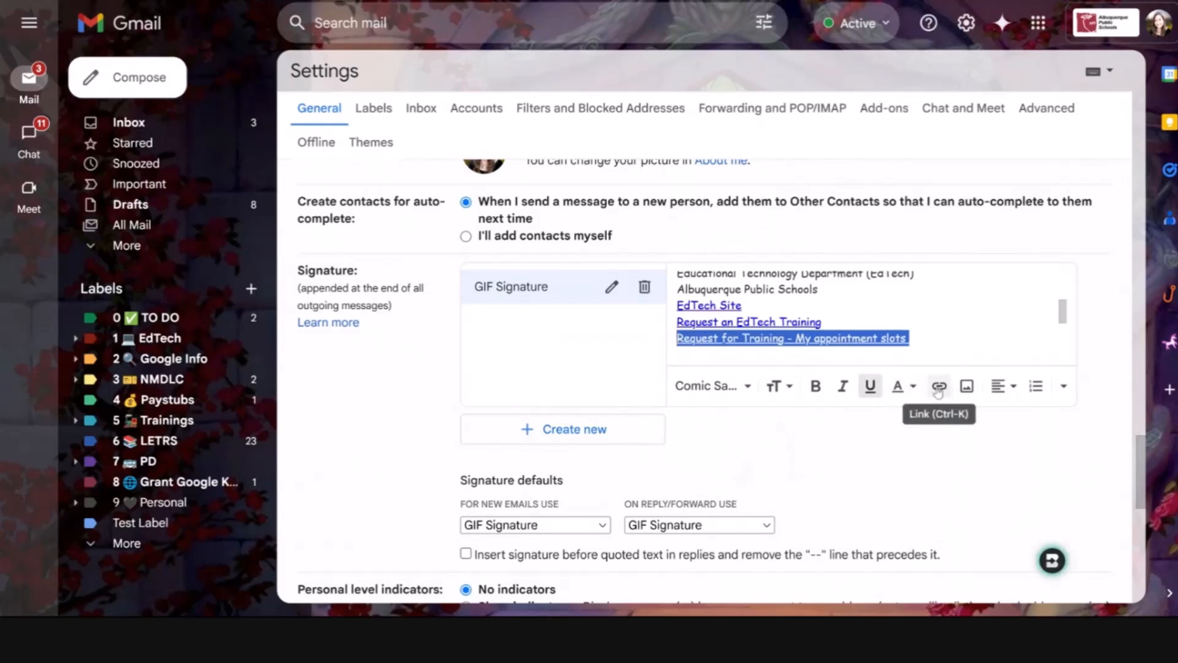
pyautogui.click(951, 348)
pyautogui.scroll(3, 954, 349)
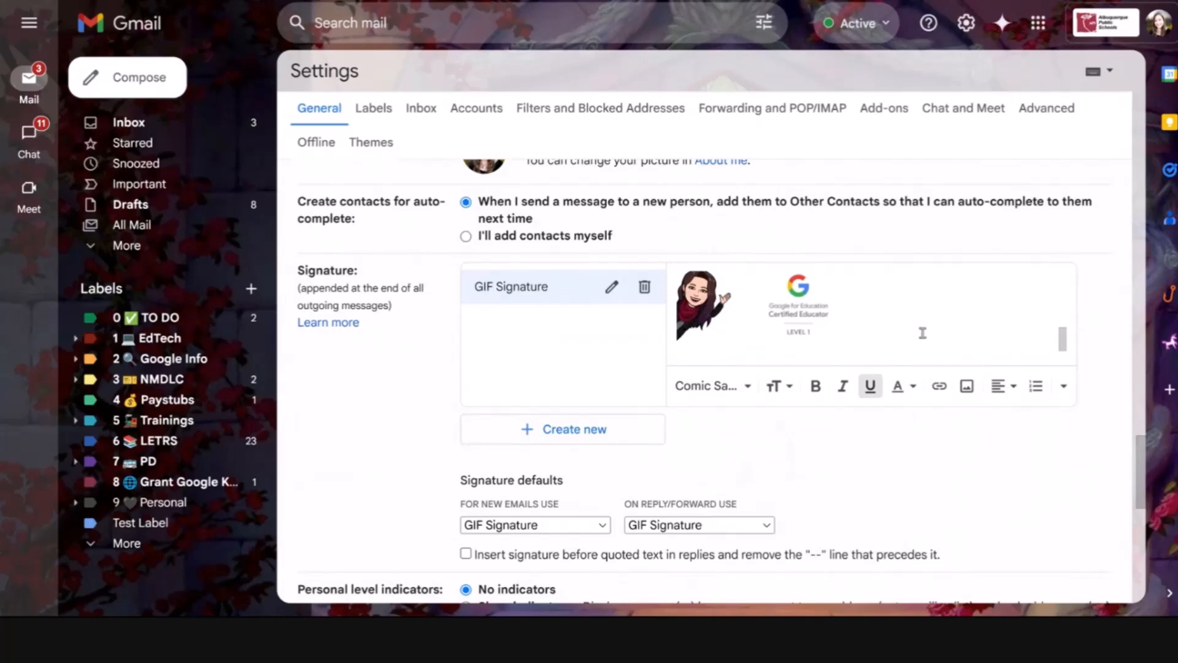
pyautogui.scroll(-1, 923, 332)
pyautogui.scroll(3, 890, 481)
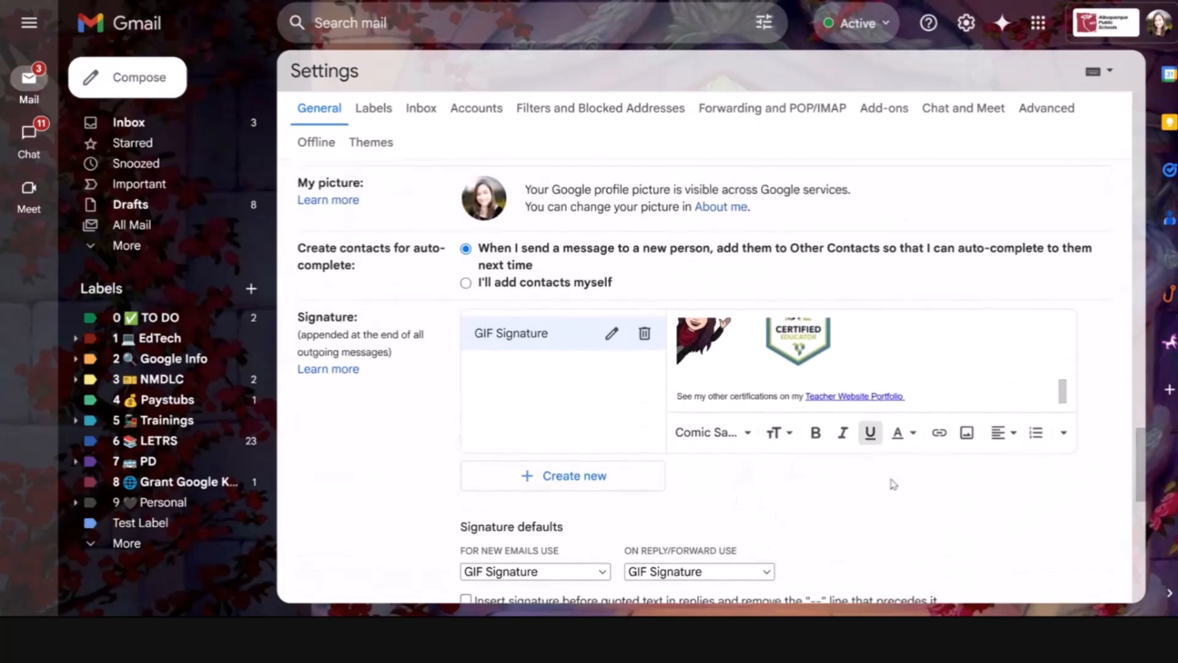
# Save the general settings and start a new message from the inbox to check the signature
pyautogui.scroll(-10, 926, 494)
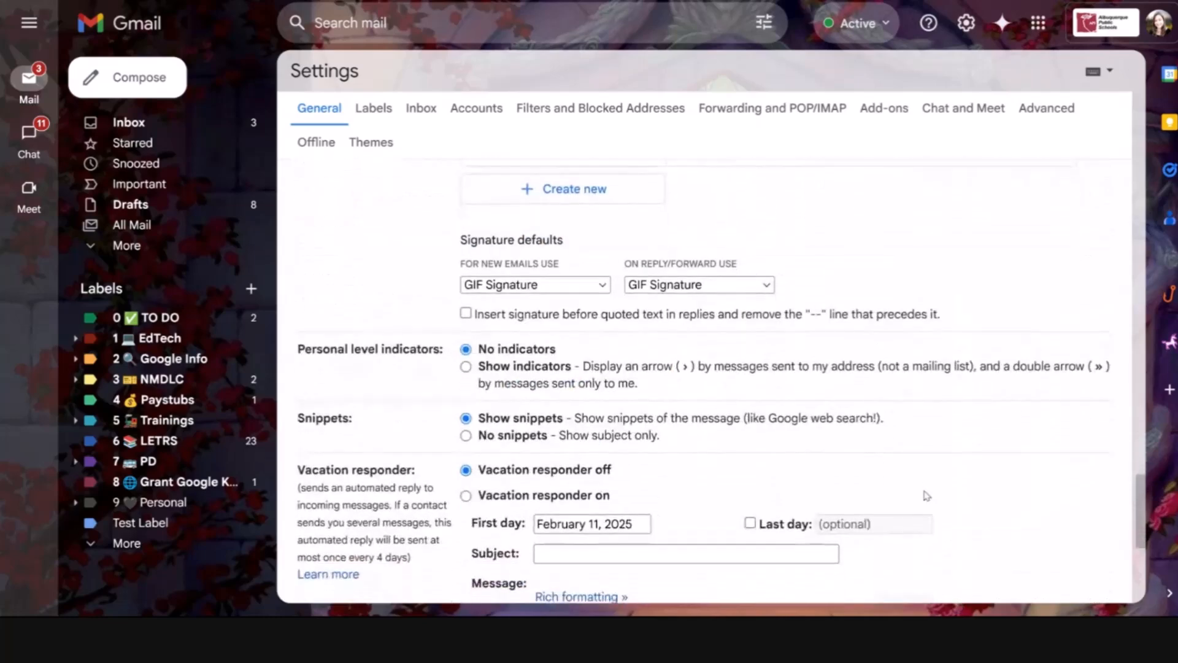
pyautogui.click(675, 512)
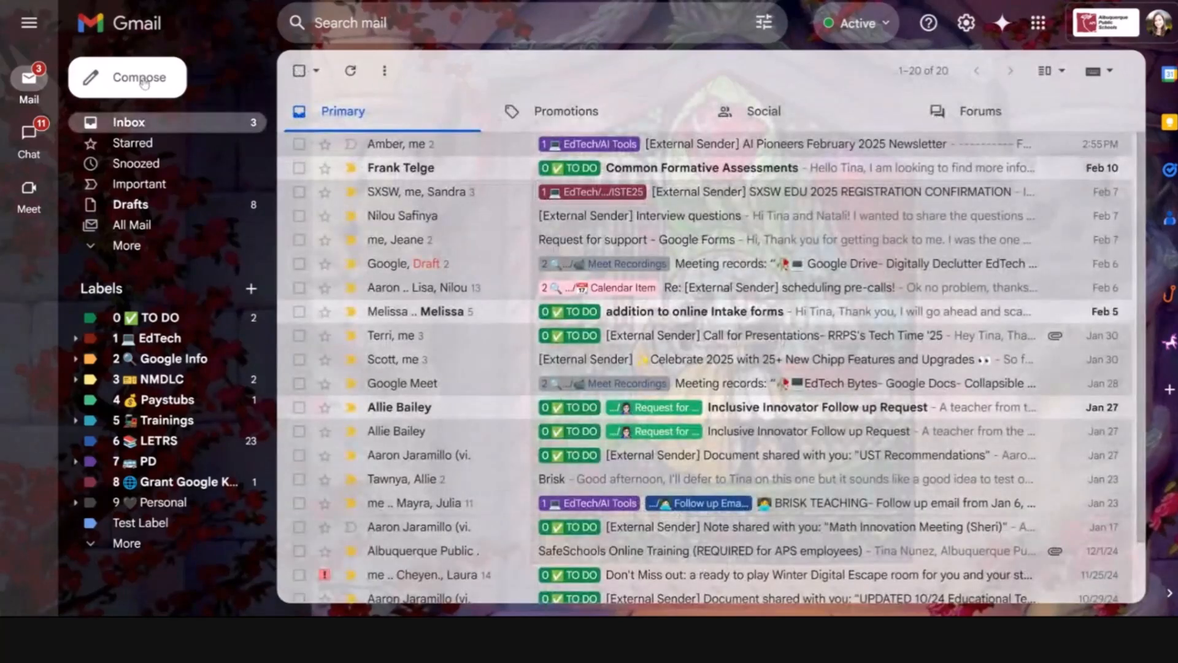
pyautogui.click(141, 78)
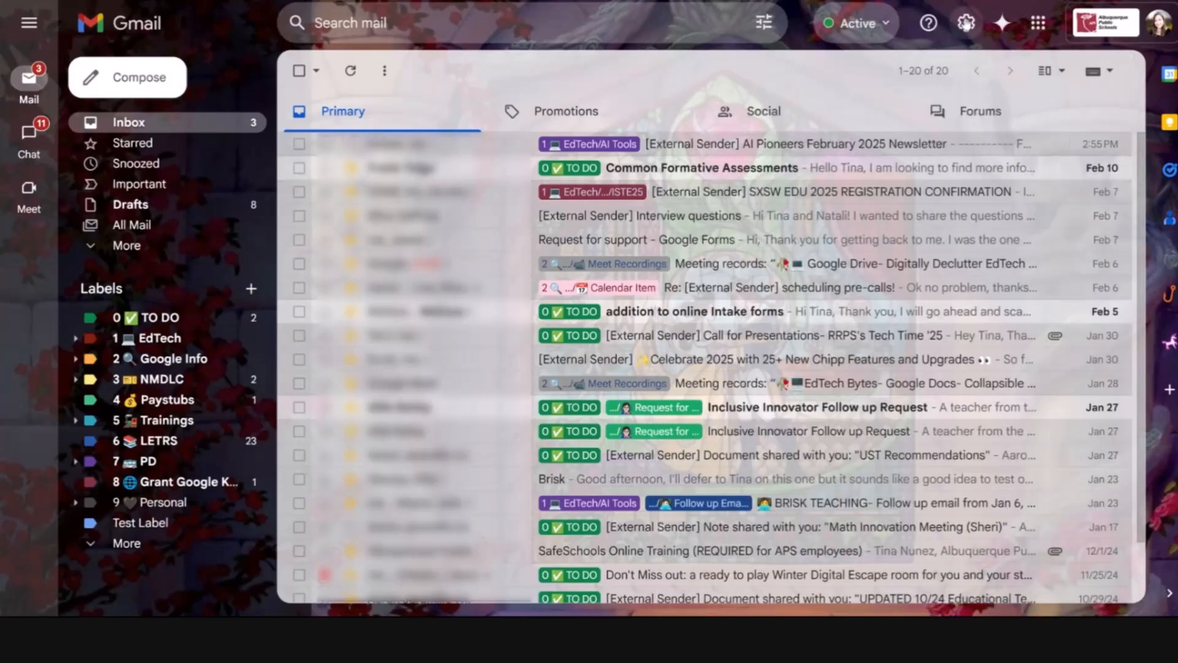
# Open the full theme collection, browse the featured background images, close the image picker, and save the theme choice
pyautogui.click(966, 23)
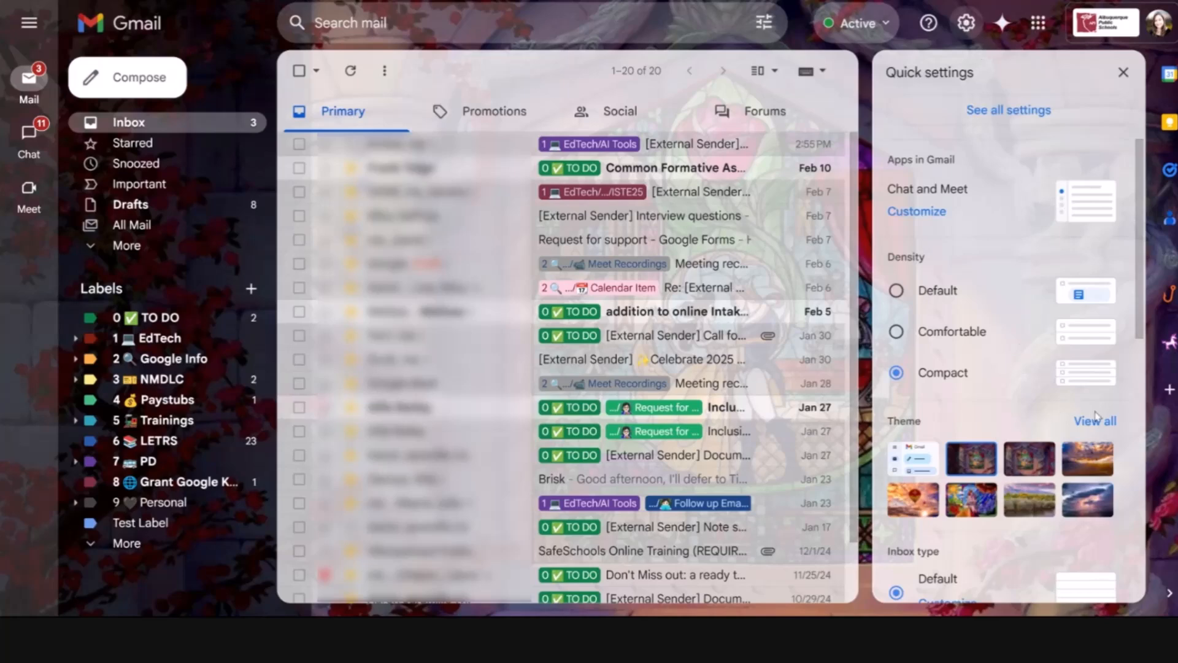
pyautogui.click(1095, 422)
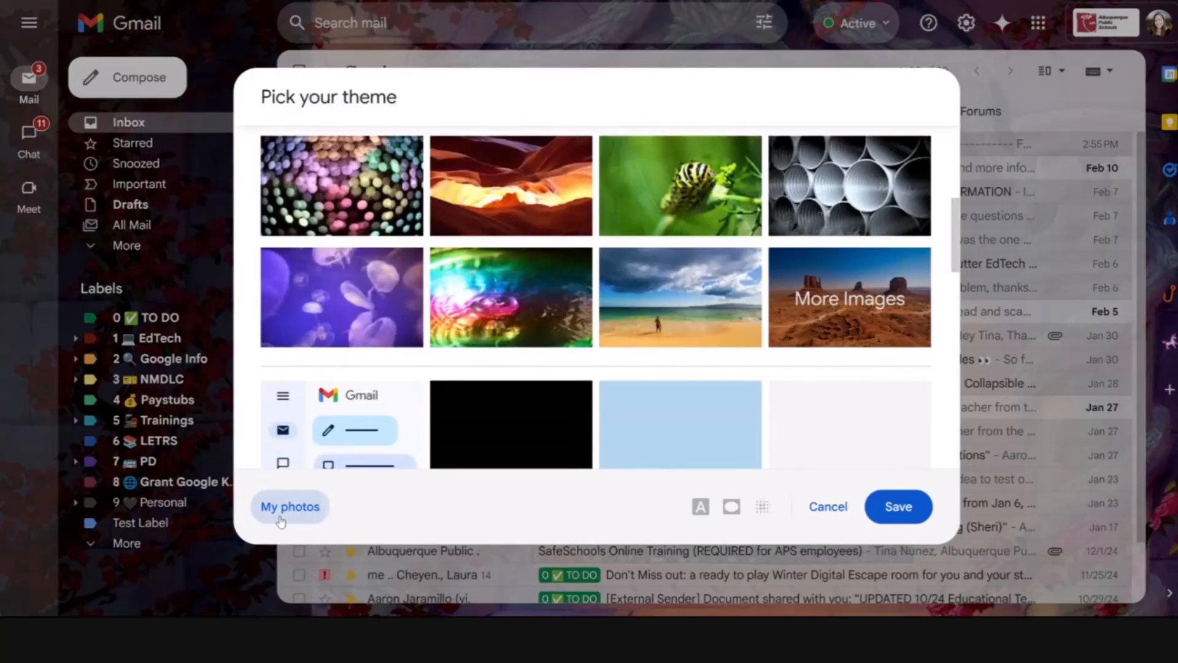
pyautogui.click(280, 521)
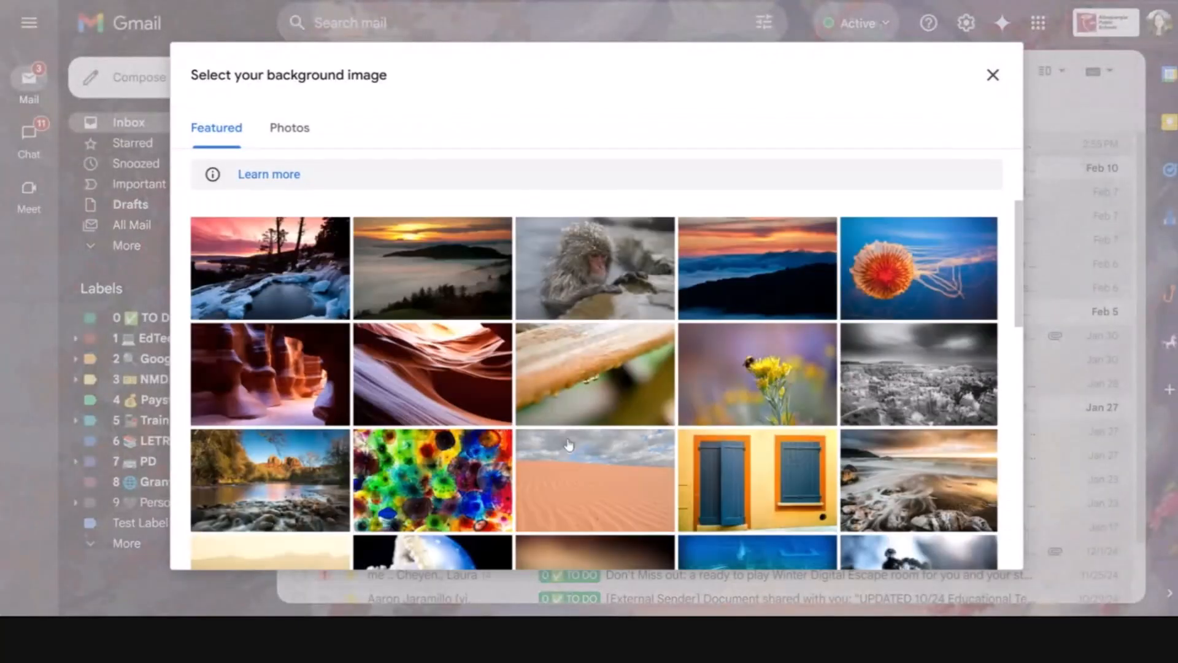
pyautogui.scroll(-5, 571, 453)
pyautogui.scroll(-8, 570, 453)
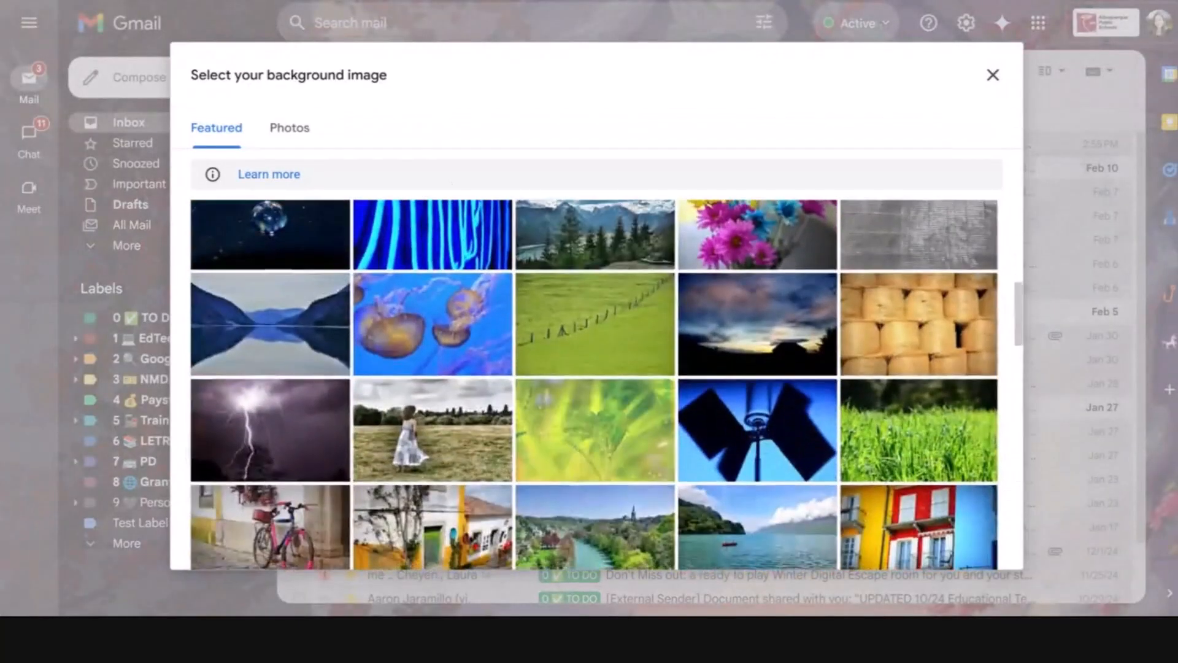
pyautogui.scroll(-4, 594, 384)
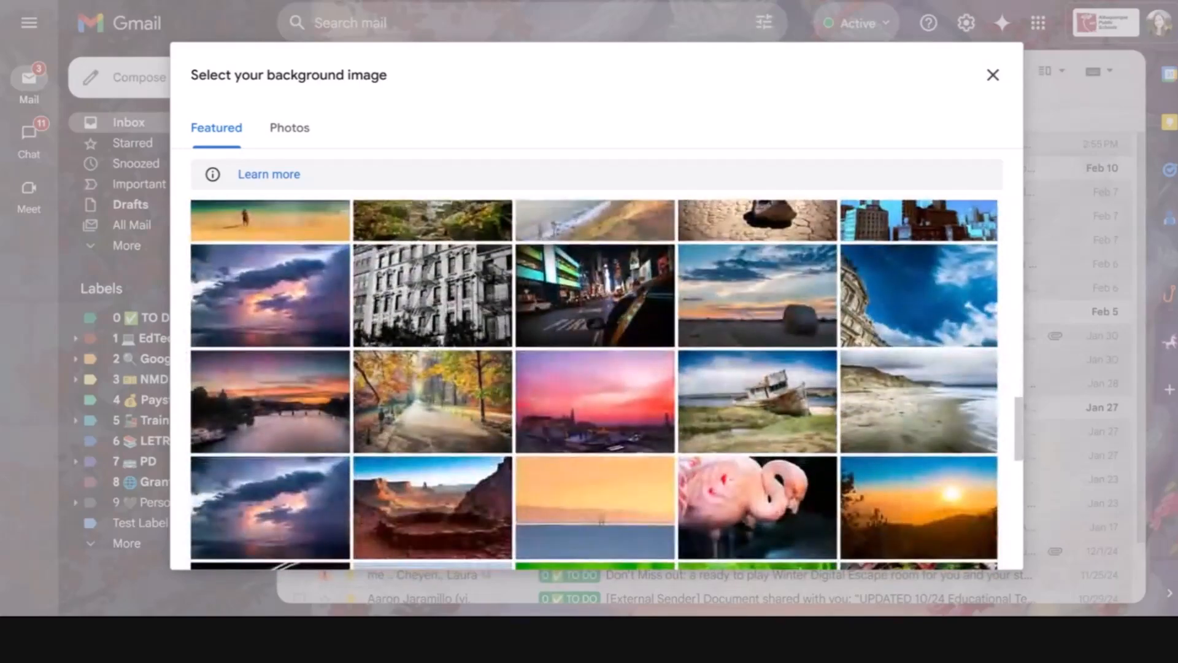
pyautogui.click(992, 75)
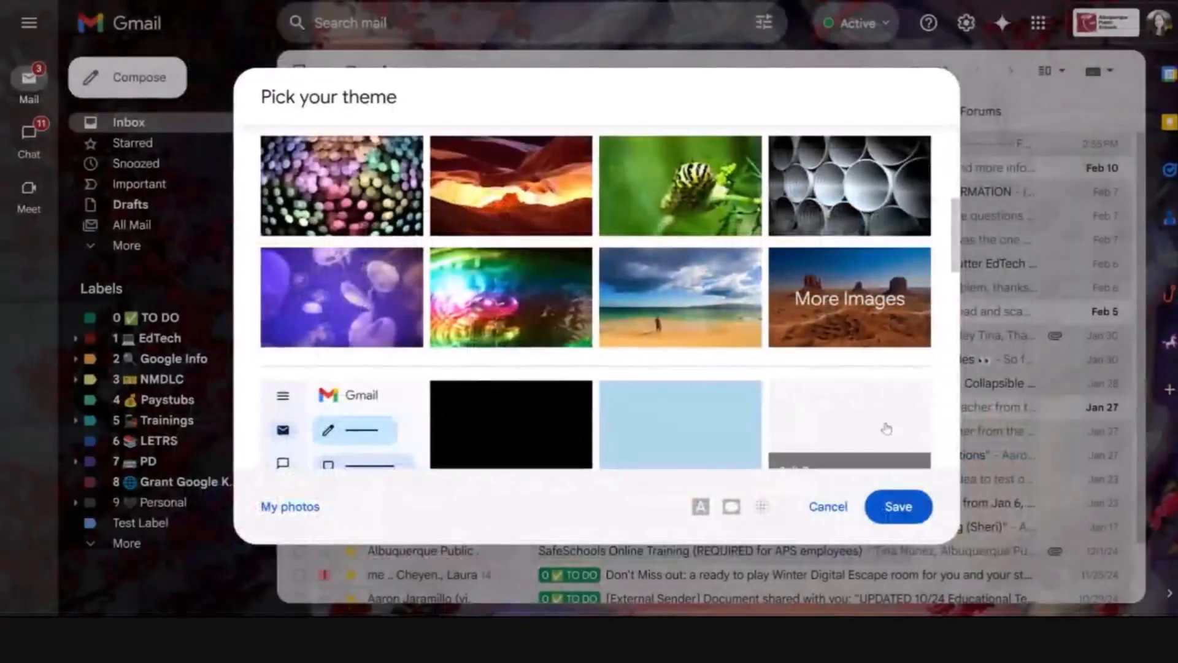
pyautogui.click(909, 521)
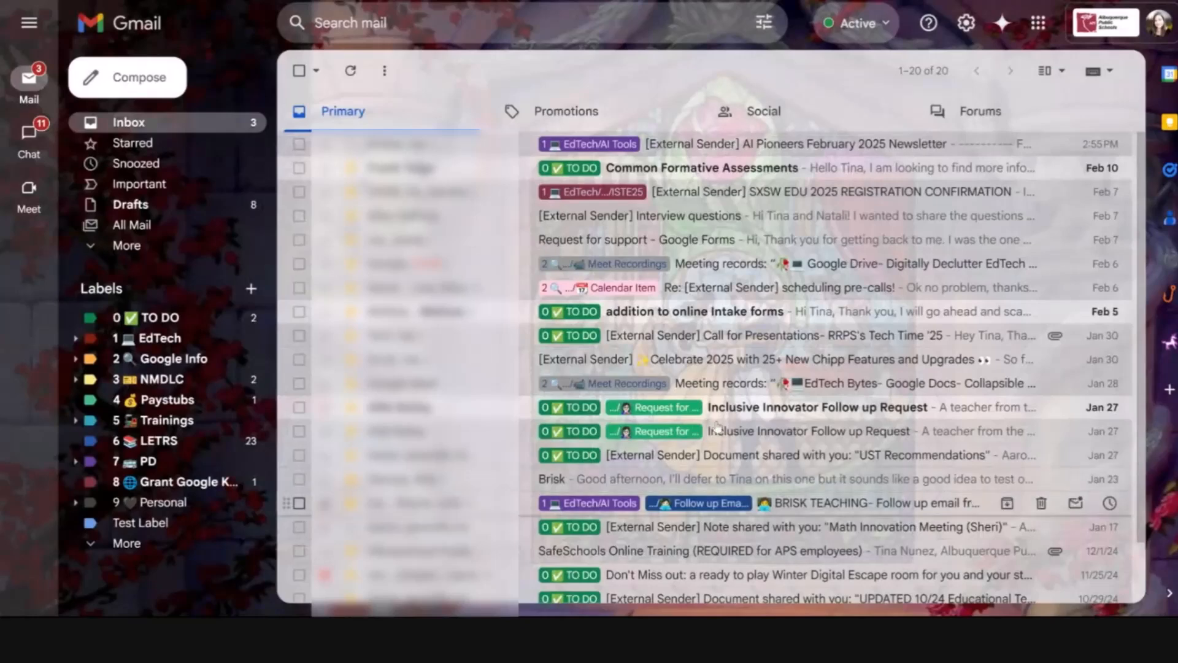